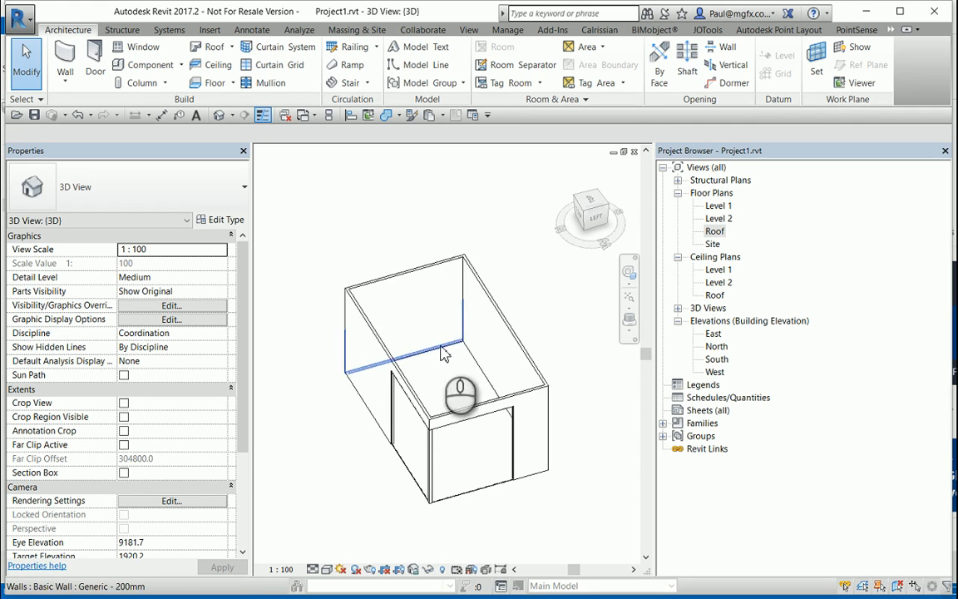
shift+middle_drag(441, 358, 474, 415)
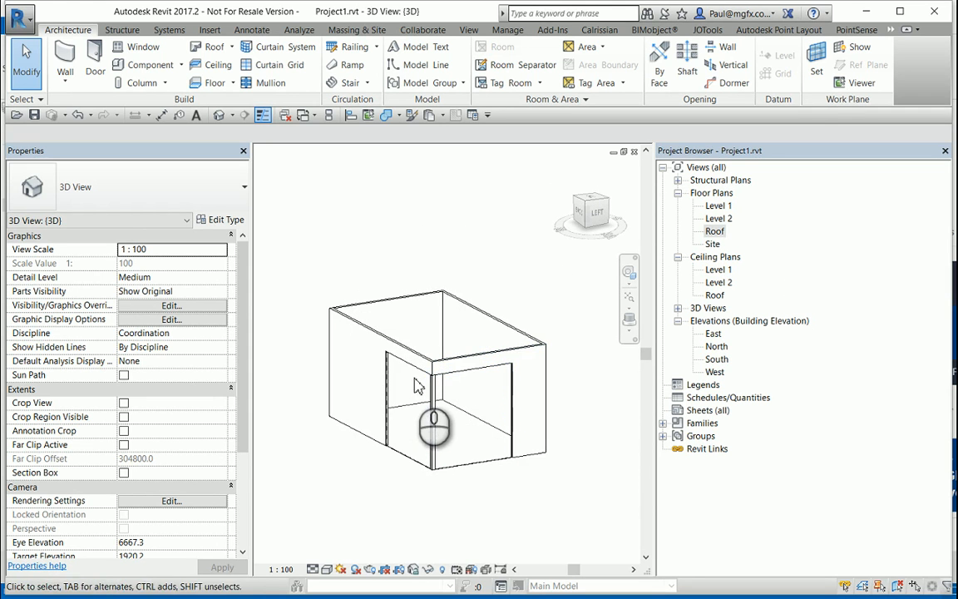
click(356, 333)
key(Escape)
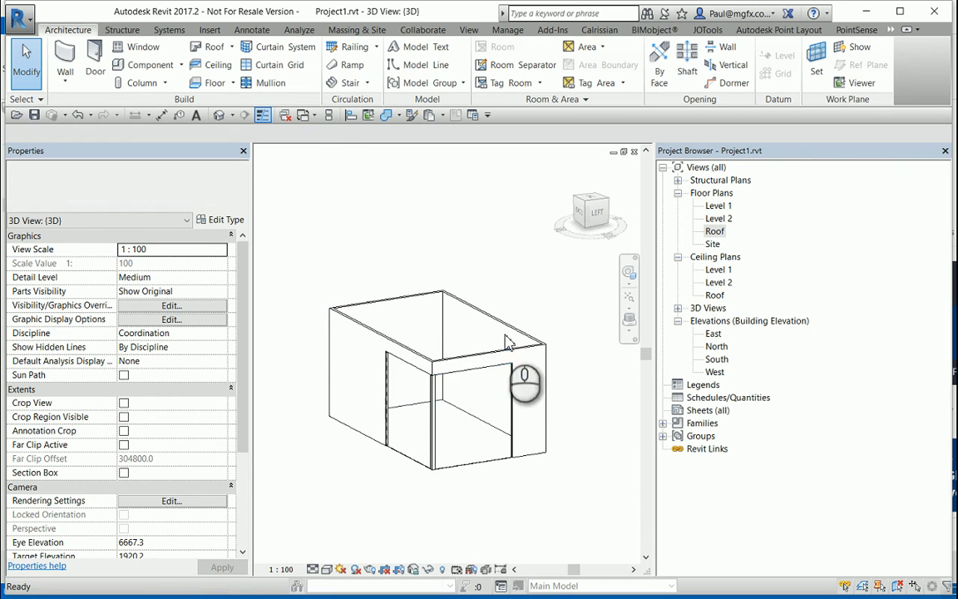
shift+middle_drag(449, 358, 378, 298)
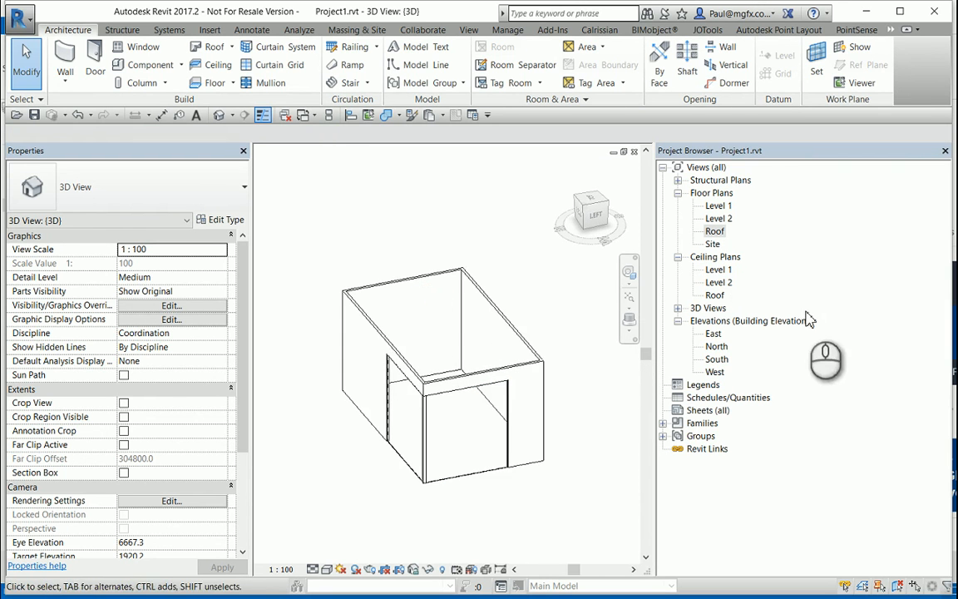
Step: In the Roof floor plan, set the underlay range from base level Level 1 to top level Roof
double_click(714, 232)
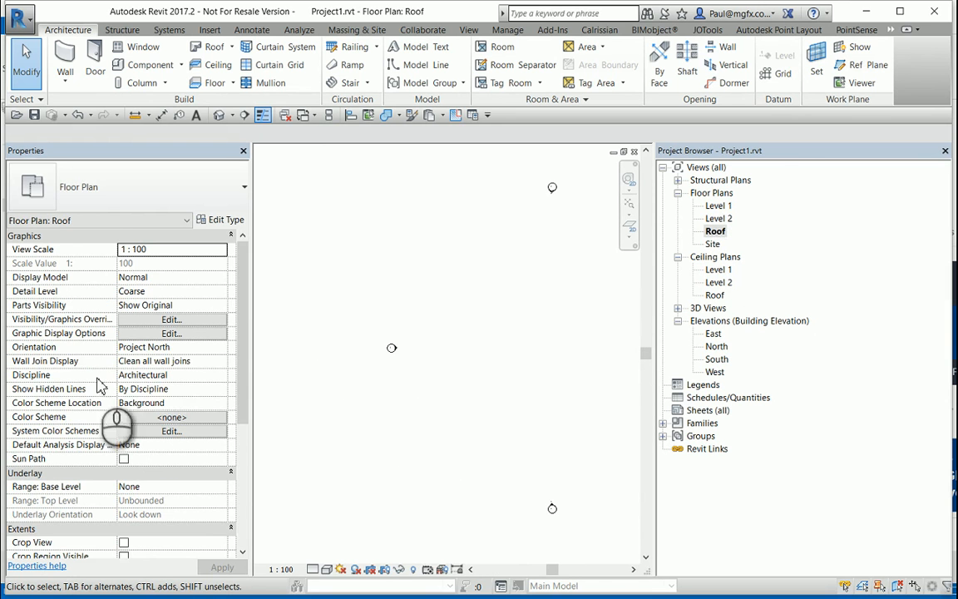
scroll(241, 341, down, 4)
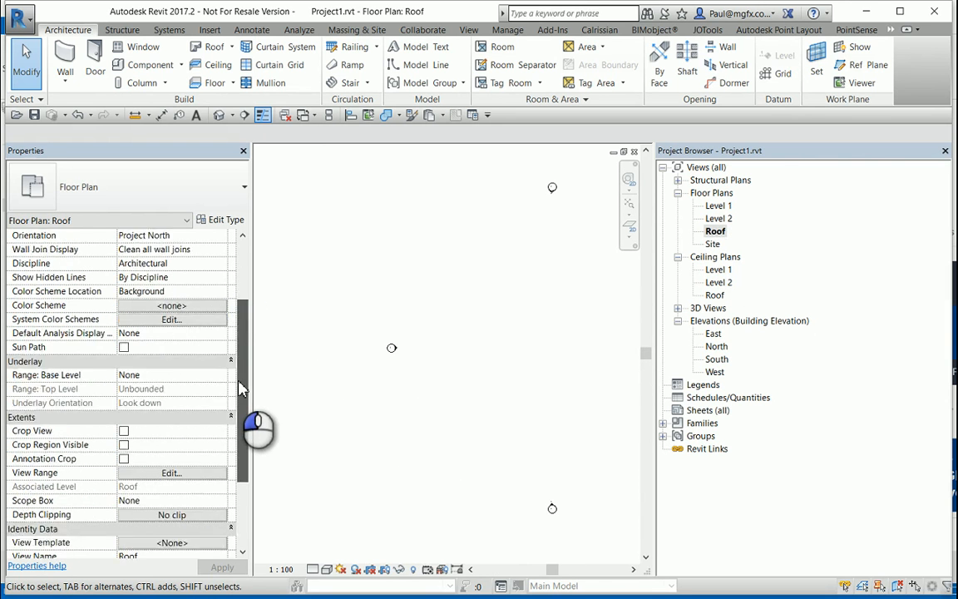
click(170, 348)
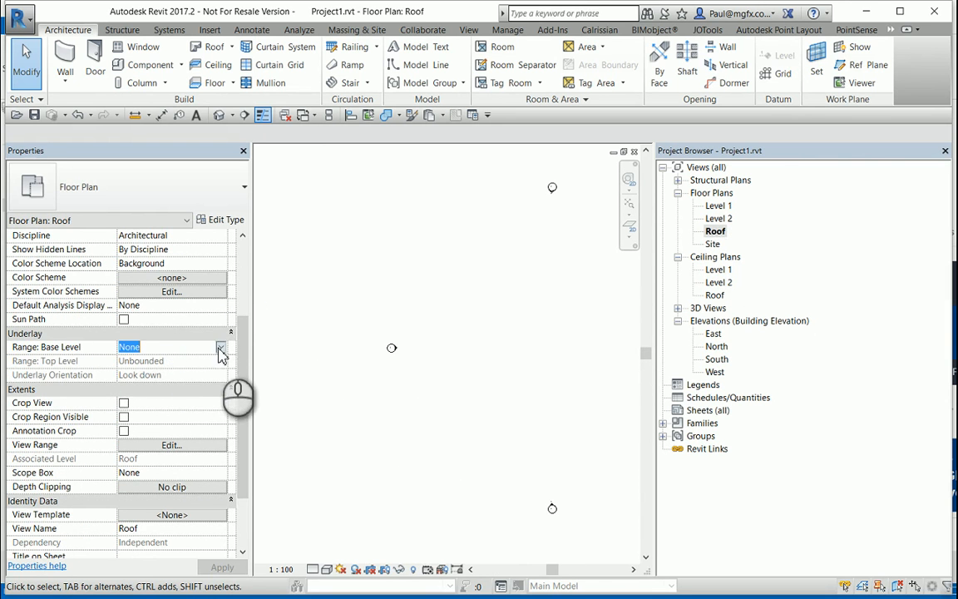
click(220, 347)
click(135, 373)
click(166, 361)
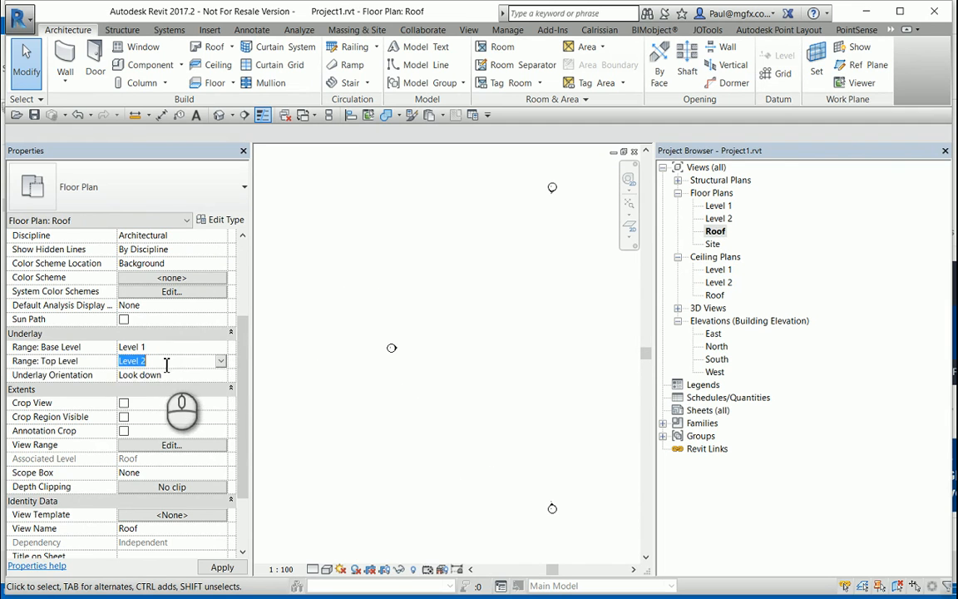
click(220, 361)
click(131, 399)
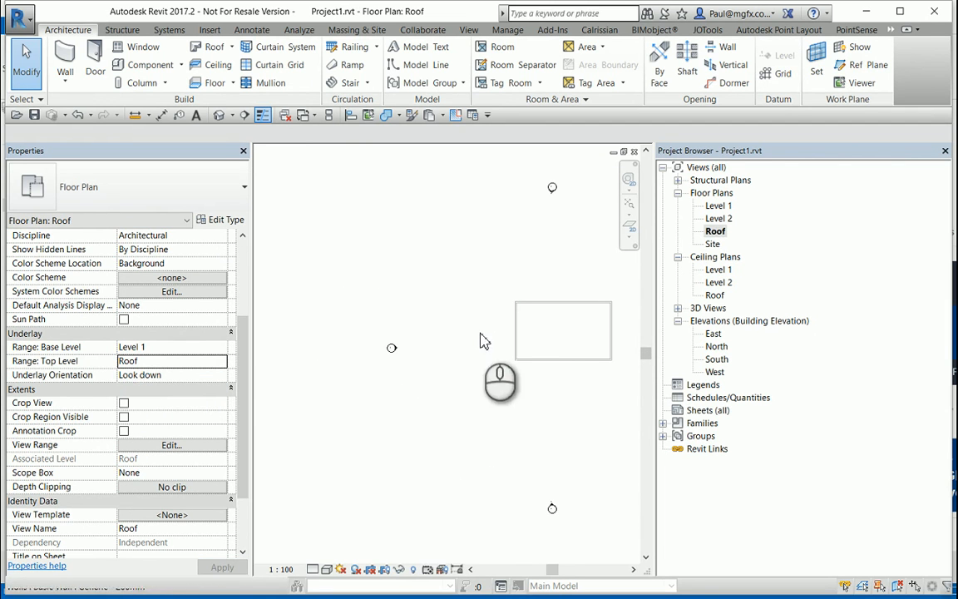
Step: Draw a diagonal grid line from the building's upper-left outer corner to its lower-right outer corner
middle_drag(481, 336, 390, 289)
scroll(331, 247, up, 2)
scroll(462, 304, down, 1)
scroll(393, 290, up, 1)
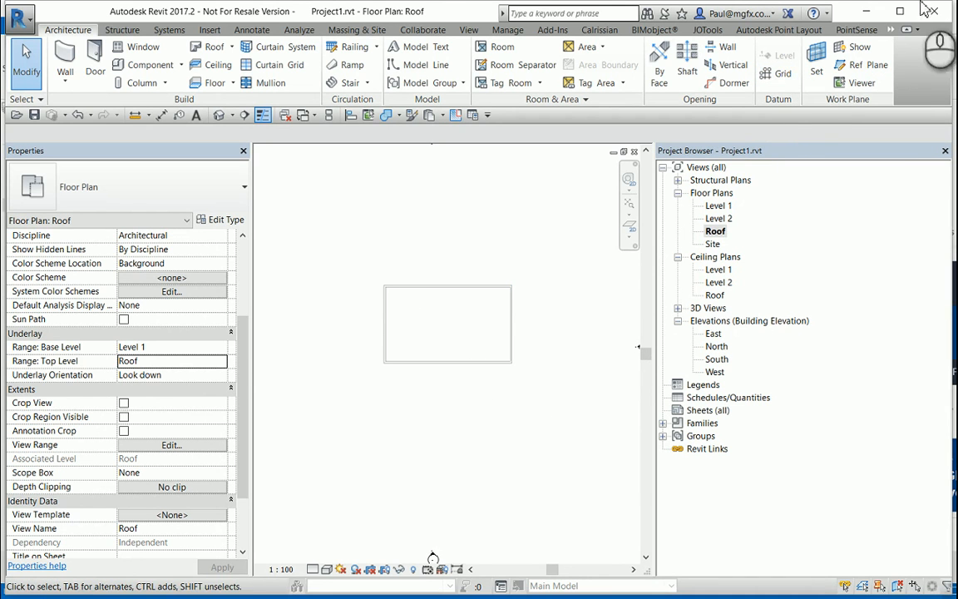
click(782, 76)
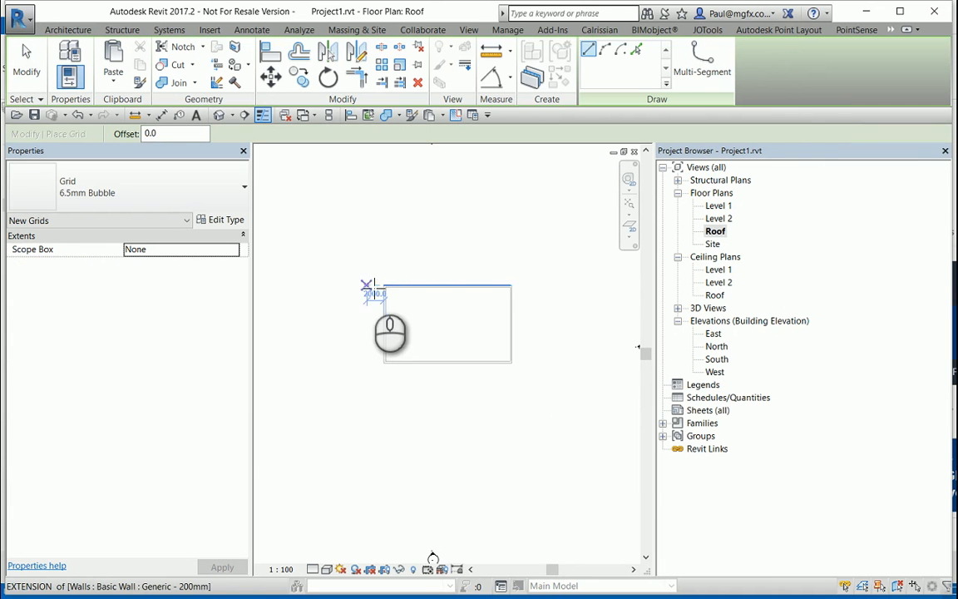
scroll(378, 286, up, 3)
click(382, 285)
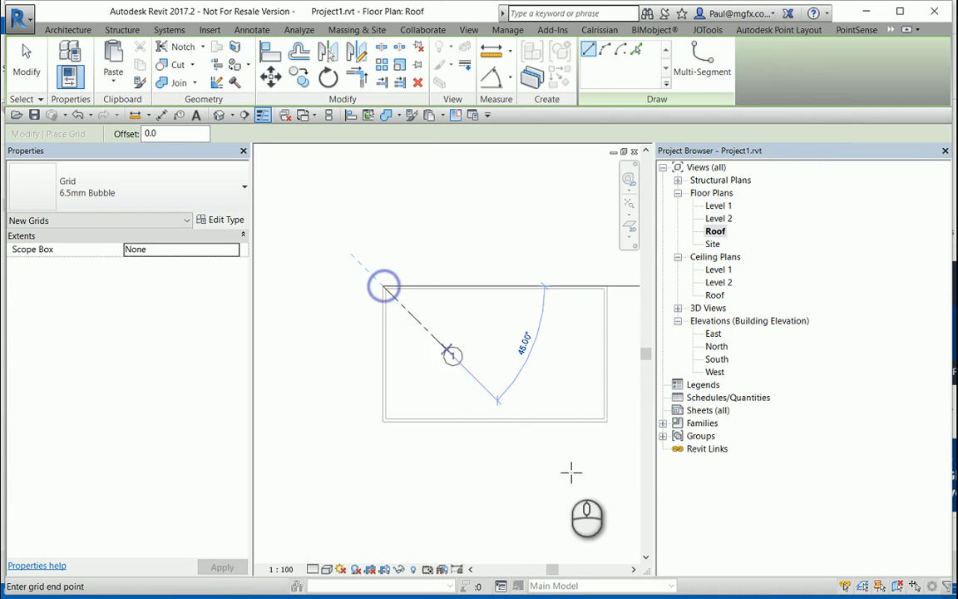
click(608, 423)
scroll(522, 310, down, 2)
scroll(411, 277, up, 1)
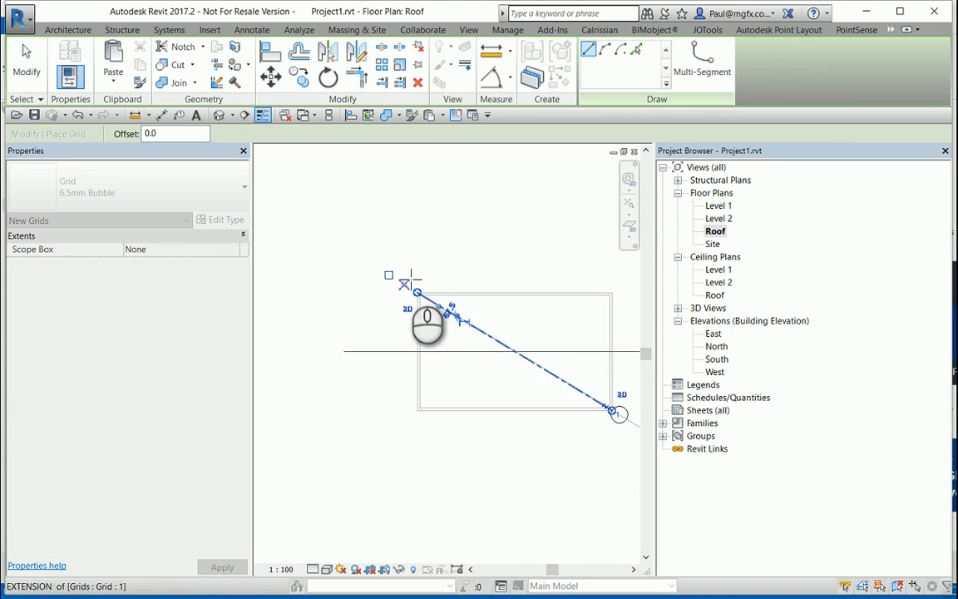
key(Escape)
key(Escape)
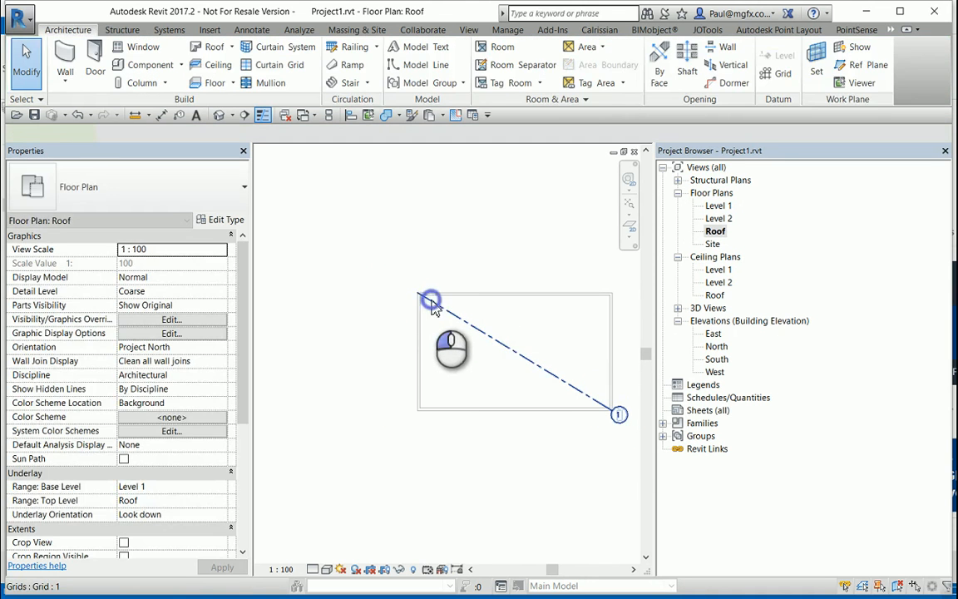
Step: Extend both ends of the diagonal grid line beyond the building's corners
click(428, 301)
drag(419, 293, 366, 261)
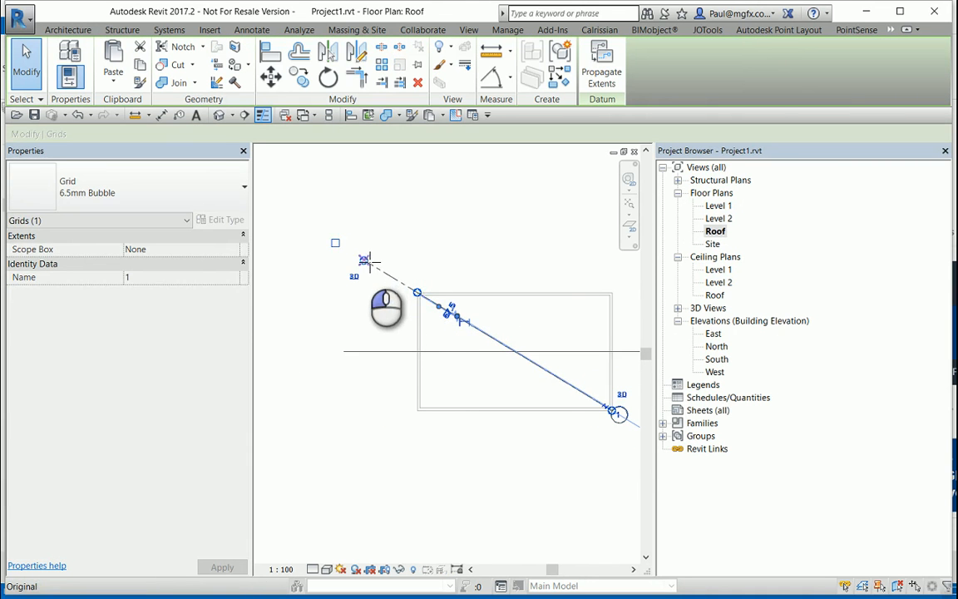
scroll(378, 270, down, 2)
scroll(611, 411, up, 3)
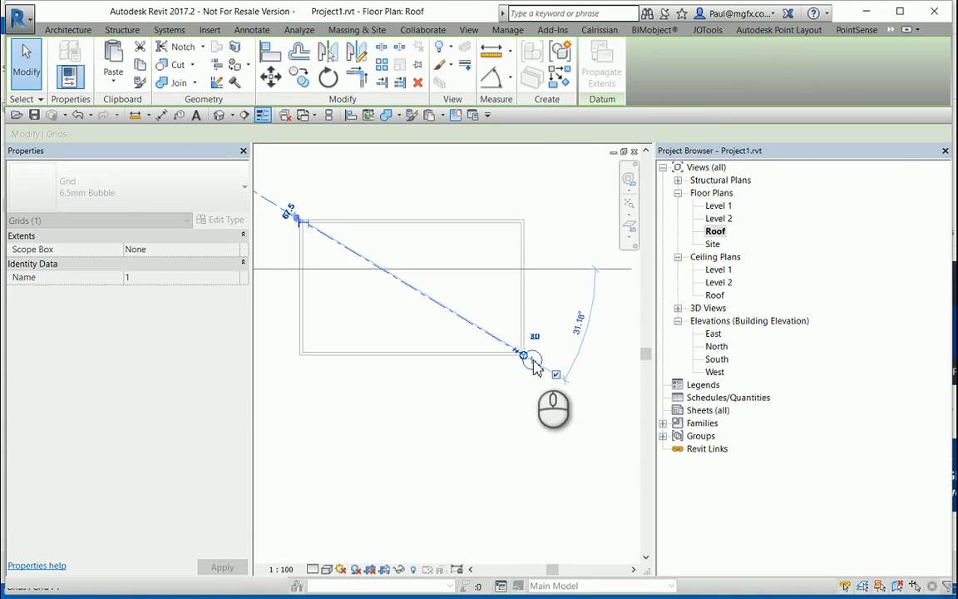
drag(524, 356, 568, 389)
scroll(569, 389, down, 1)
click(449, 320)
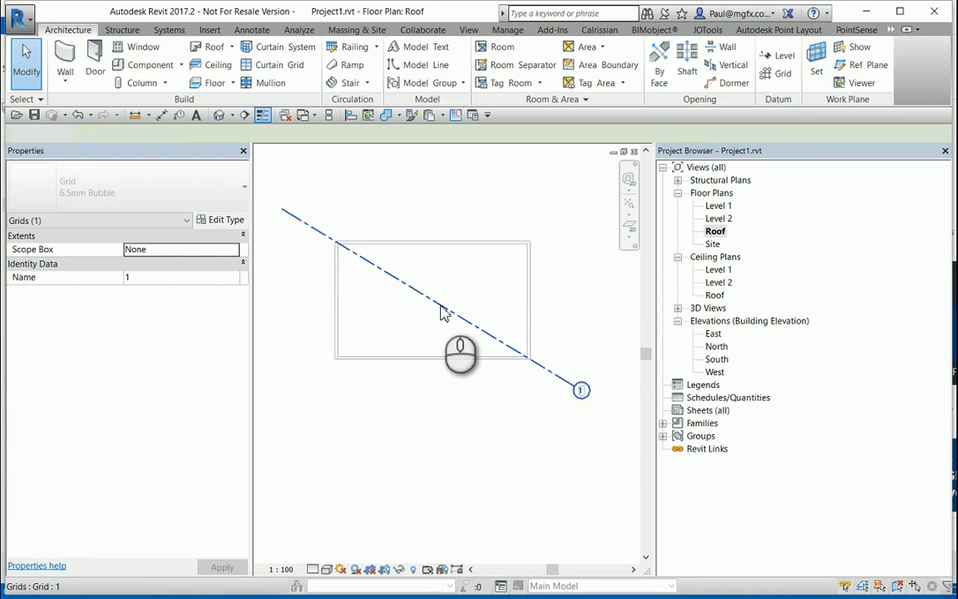
Step: Show the grid bubble at the upper-left end of the diagonal grid line as well
click(283, 215)
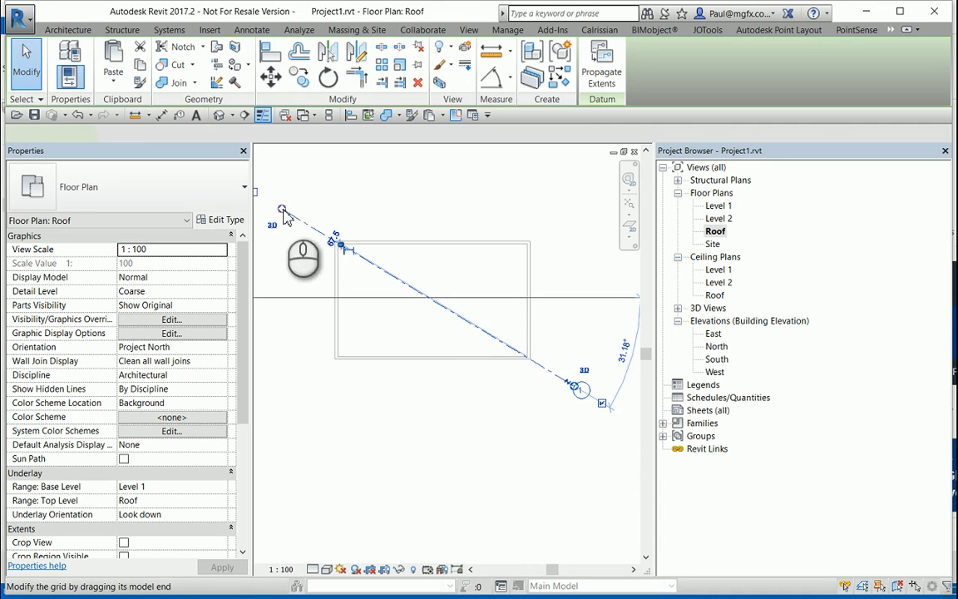
middle_drag(261, 214, 289, 227)
click(280, 208)
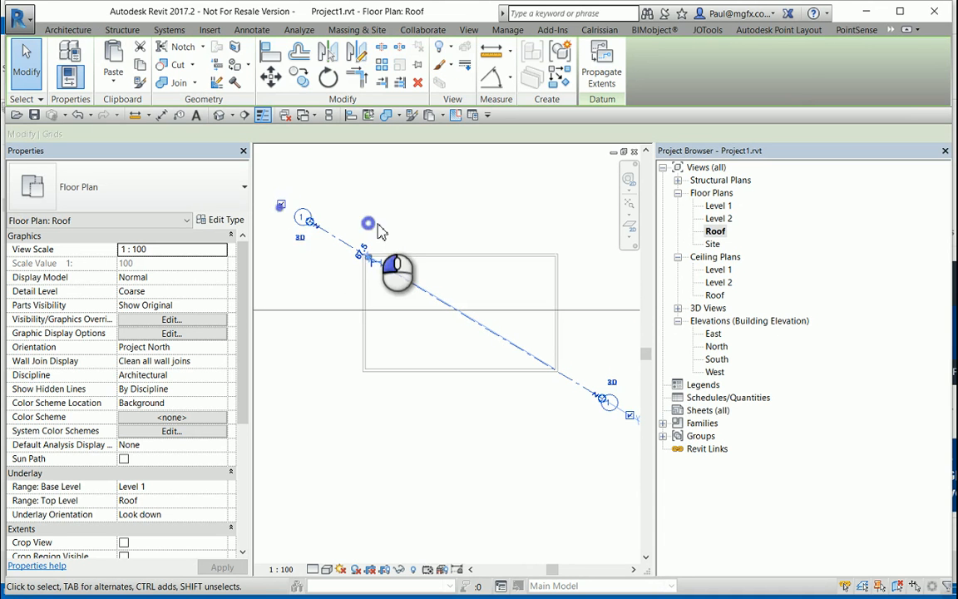
click(369, 228)
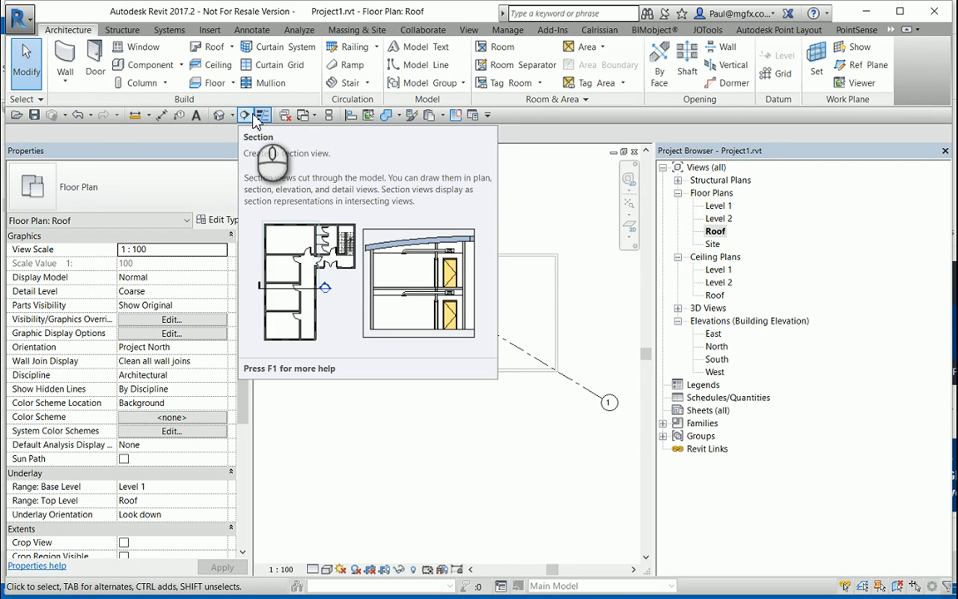
Step: Try to draw a building section directly along the diagonal grid line, and undo it
click(245, 117)
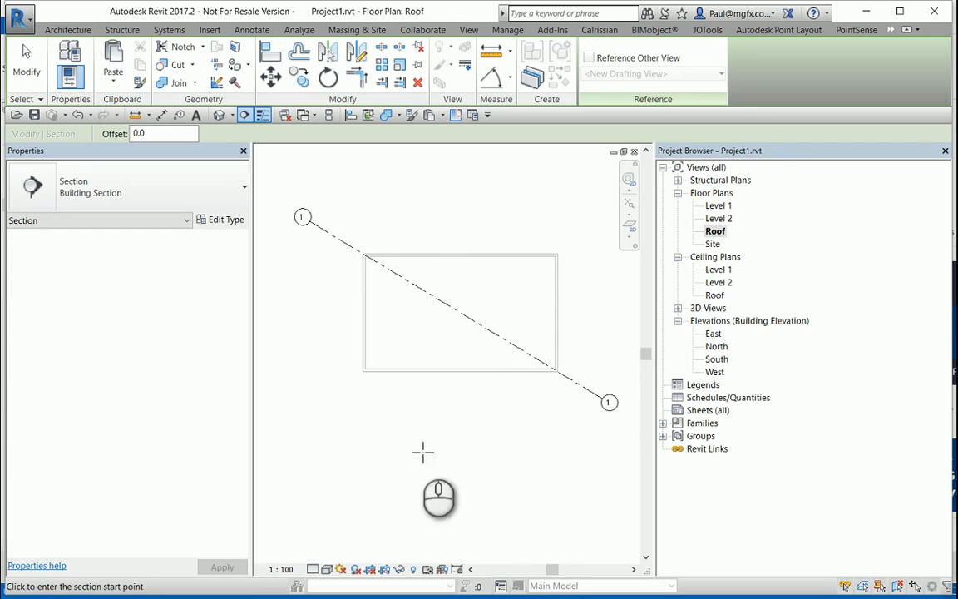
click(303, 218)
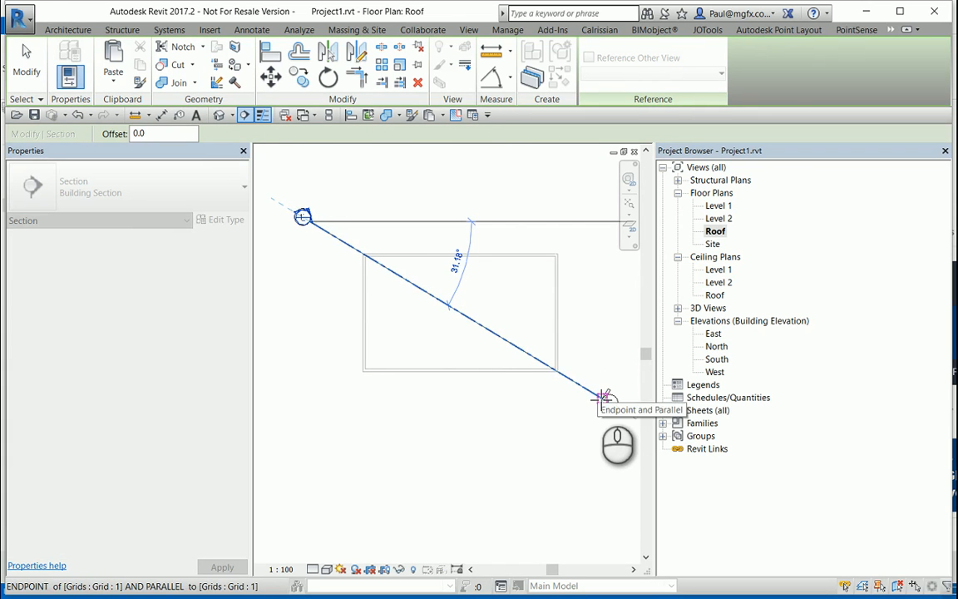
click(605, 397)
key(Escape)
key(Escape)
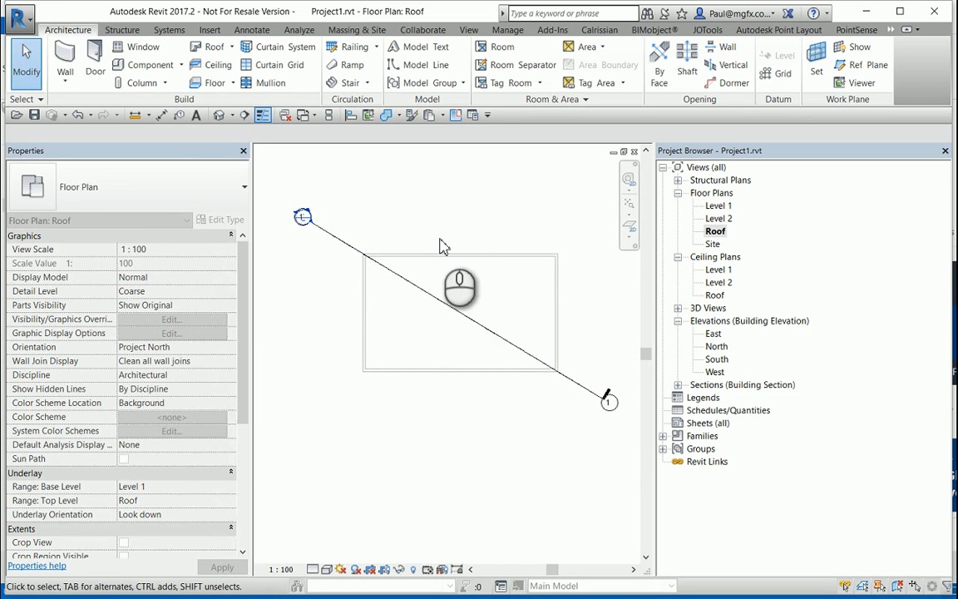
key(ctrl+z)
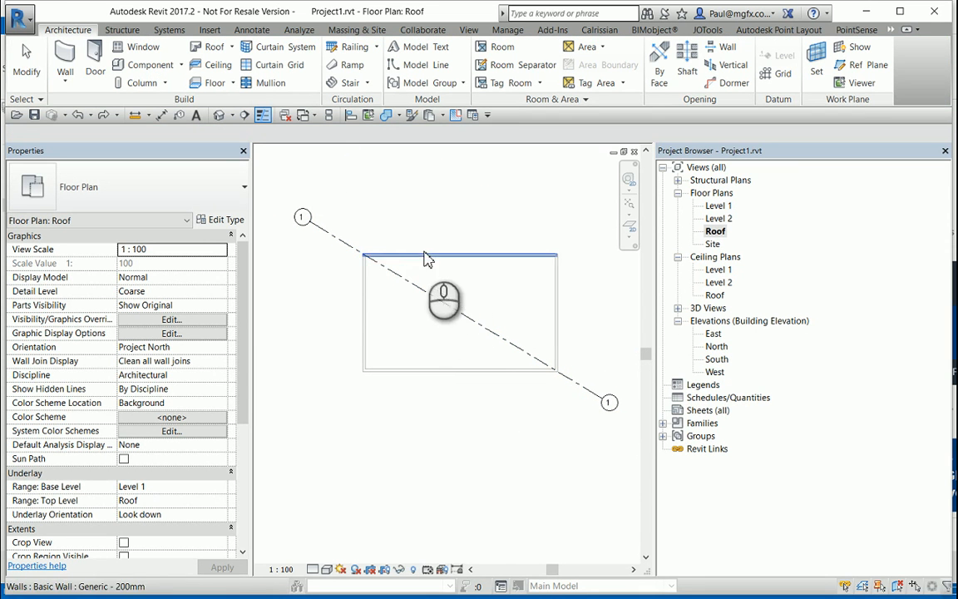
Step: Draw a building section parallel to the diagonal grid line, offset to its lower-left side
click(245, 117)
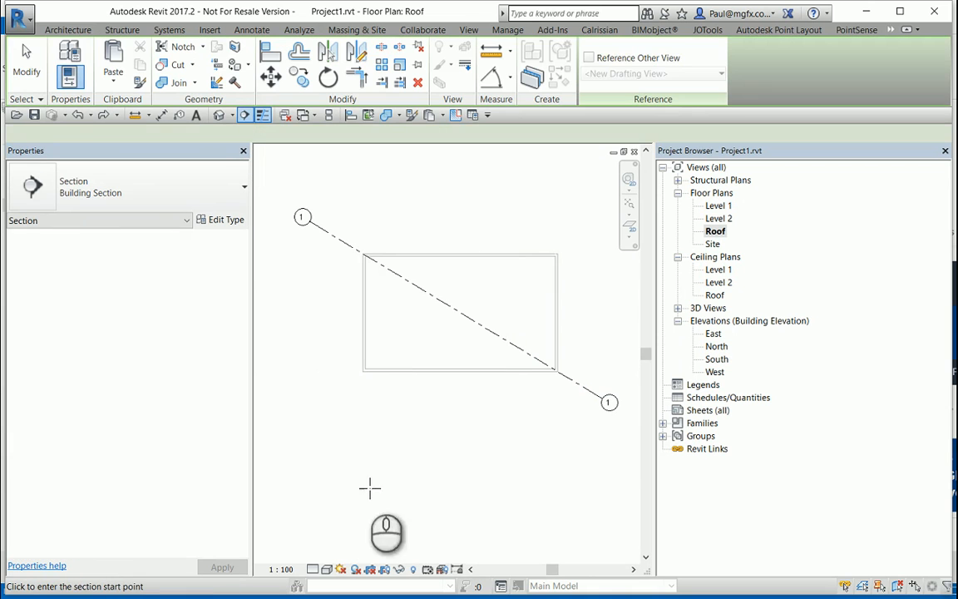
click(280, 240)
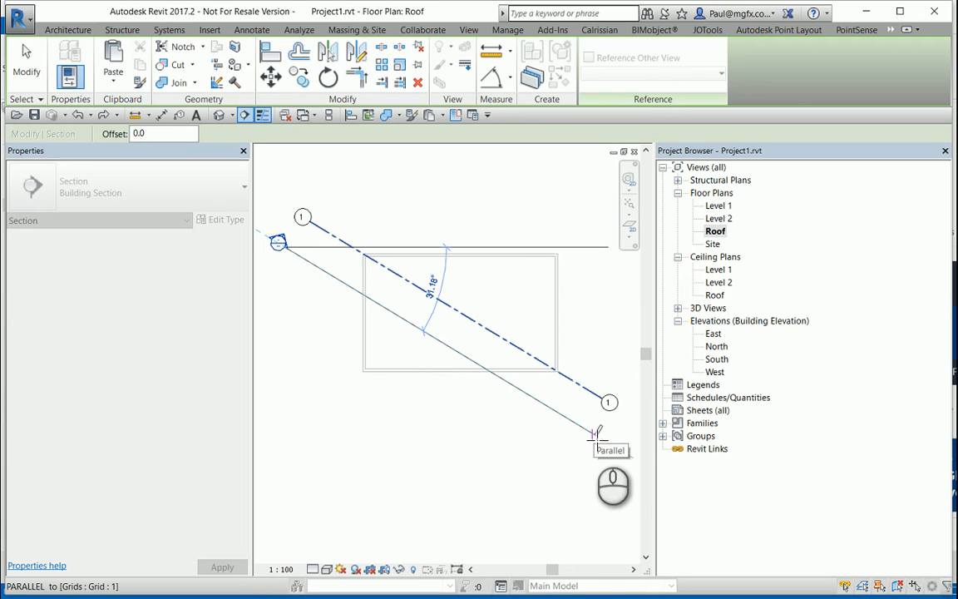
click(595, 433)
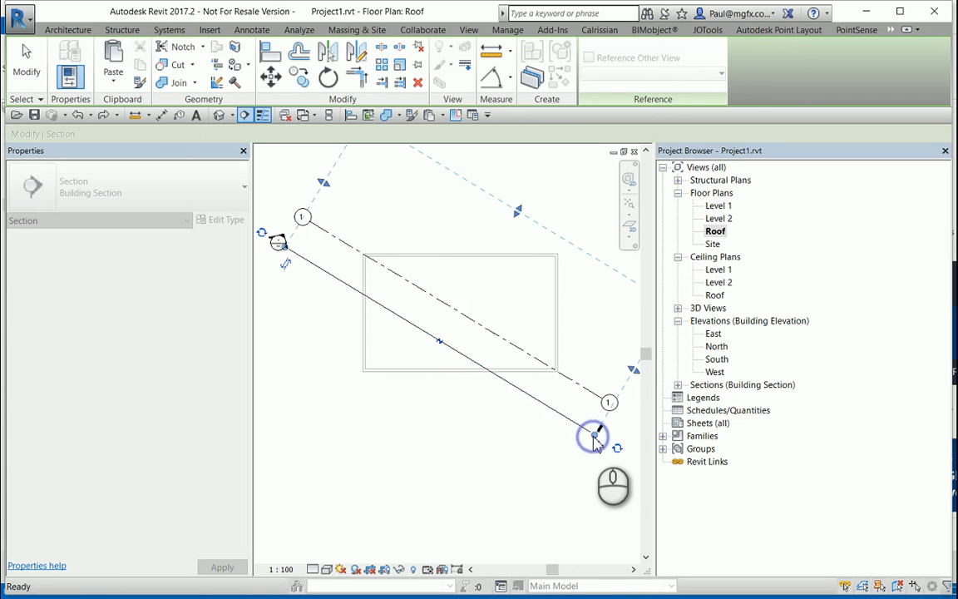
scroll(443, 327, up, 1)
key(Escape)
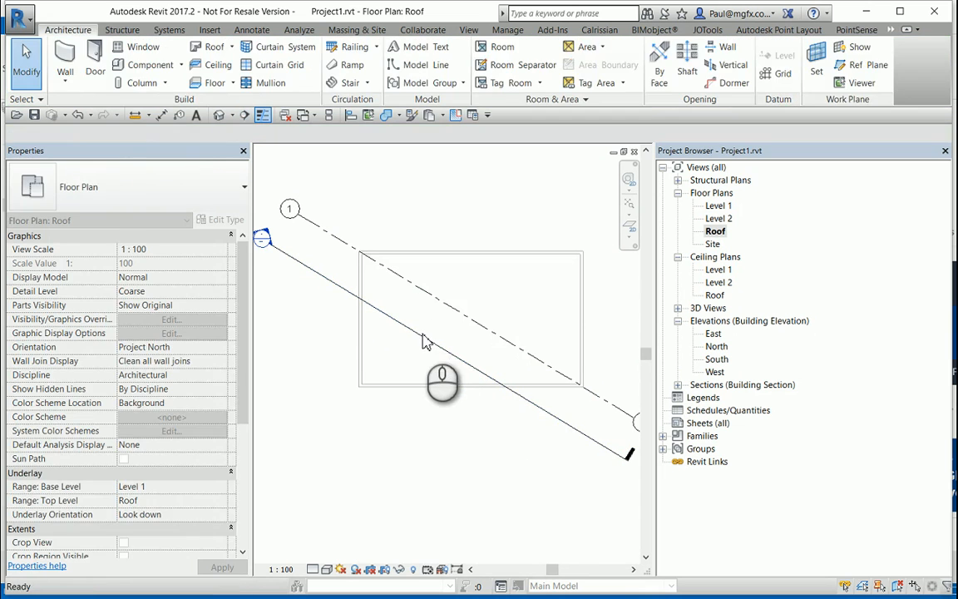
click(423, 336)
key(Delete)
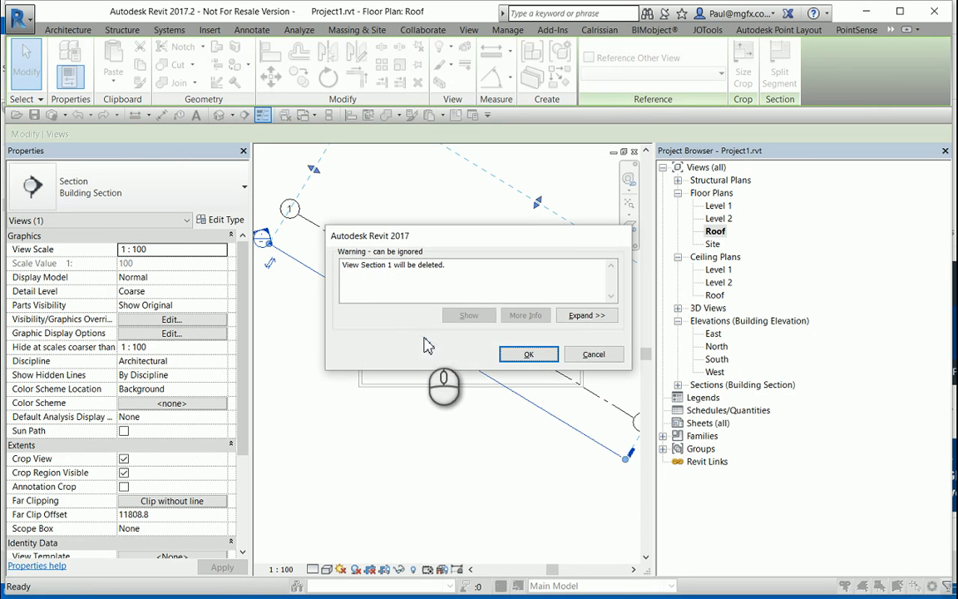
click(594, 354)
click(371, 348)
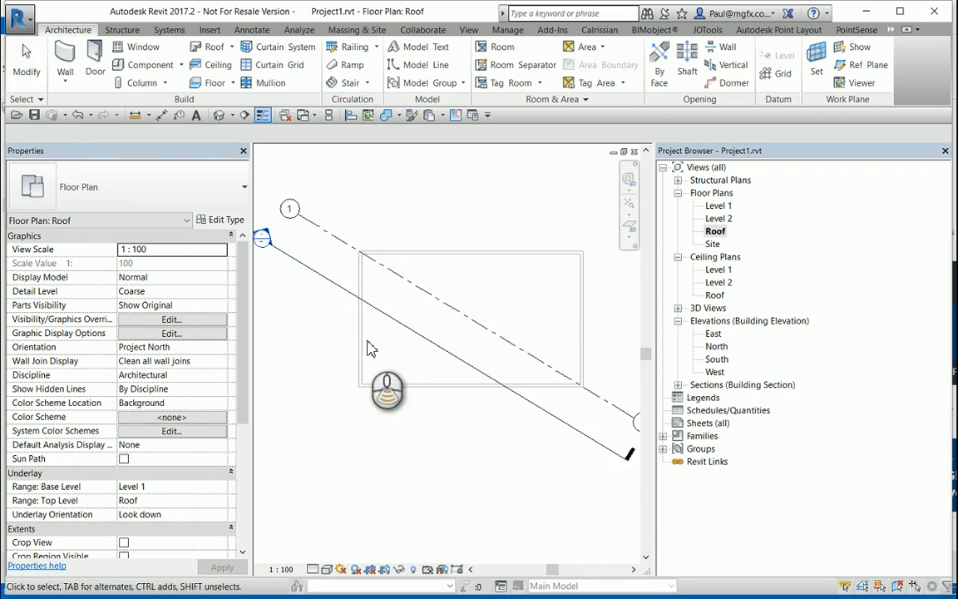
click(319, 260)
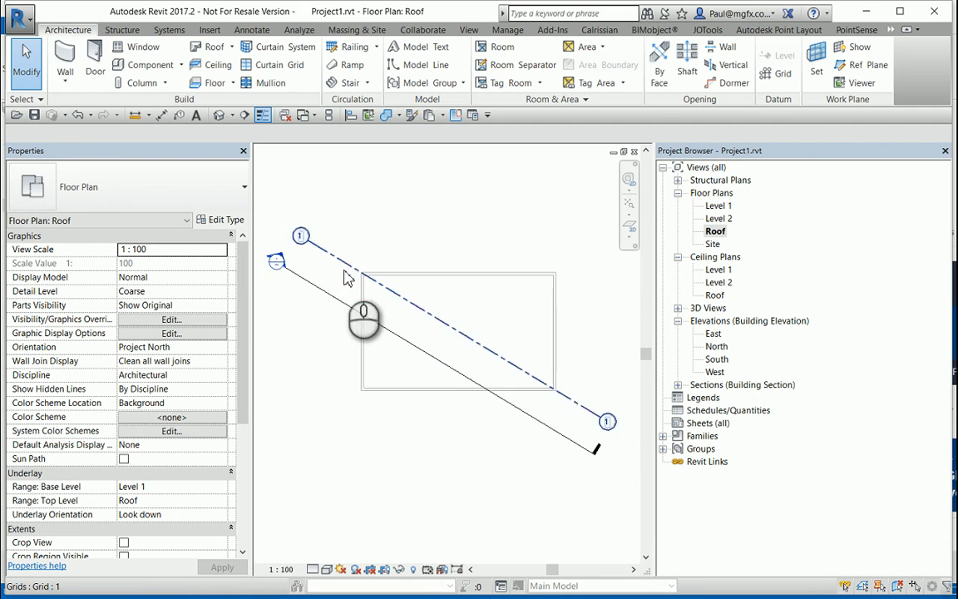
click(320, 289)
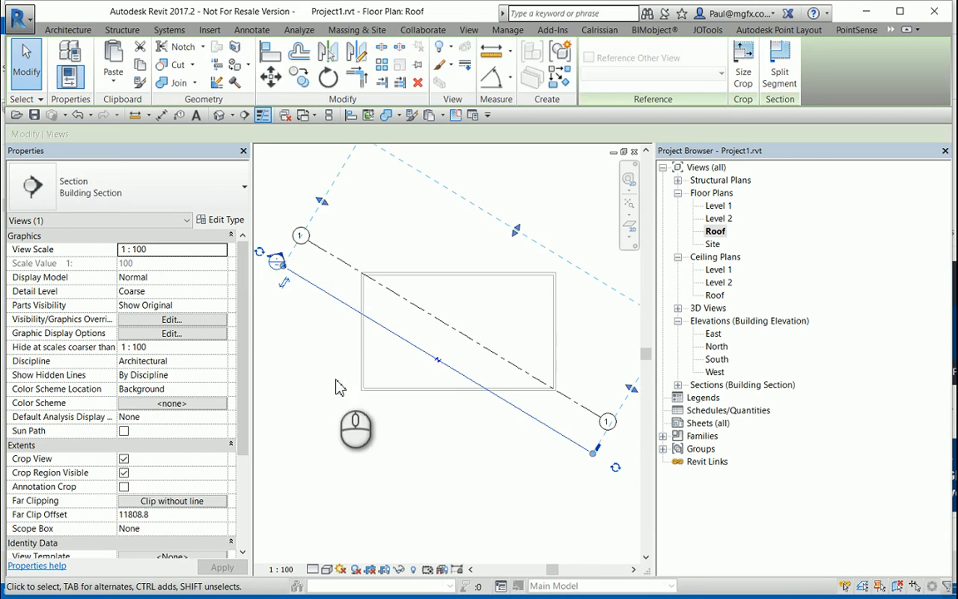
key(Escape)
Step: Delete the building section that runs parallel to the diagonal grid line
click(332, 289)
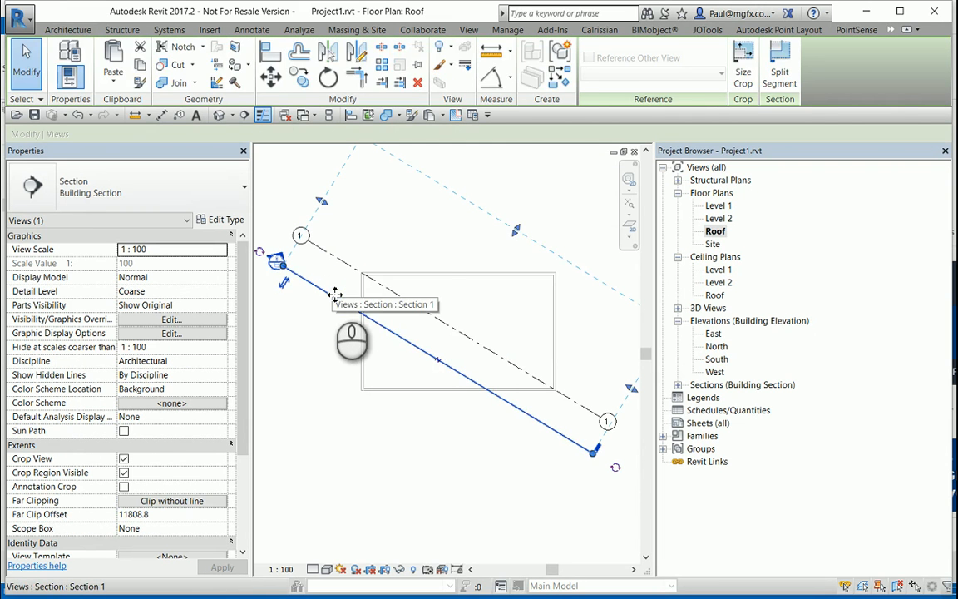
key(Delete)
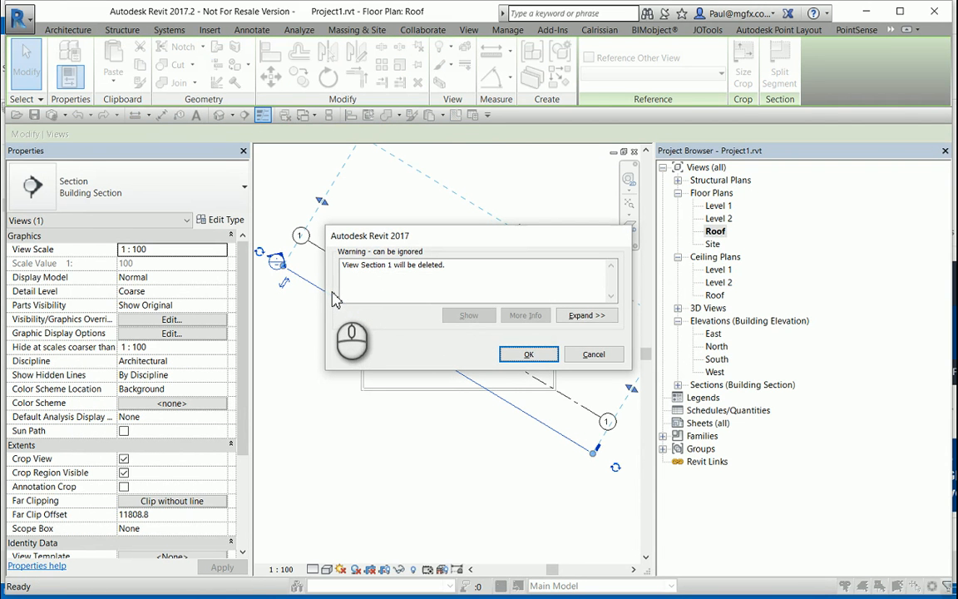
click(512, 355)
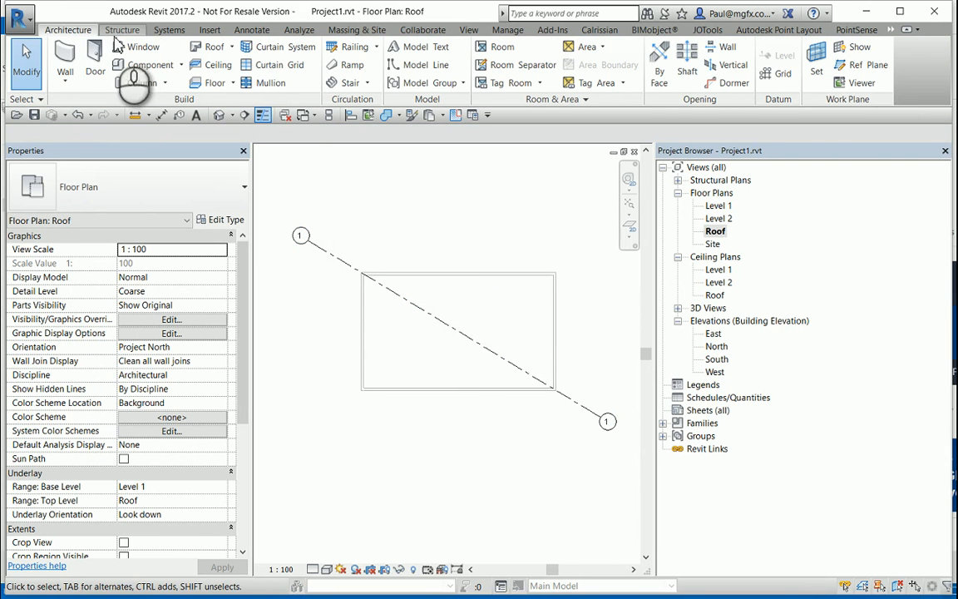
Step: Place a framing elevation attached to the diagonal grid line, on its lower-left side near the middle of the building
click(469, 31)
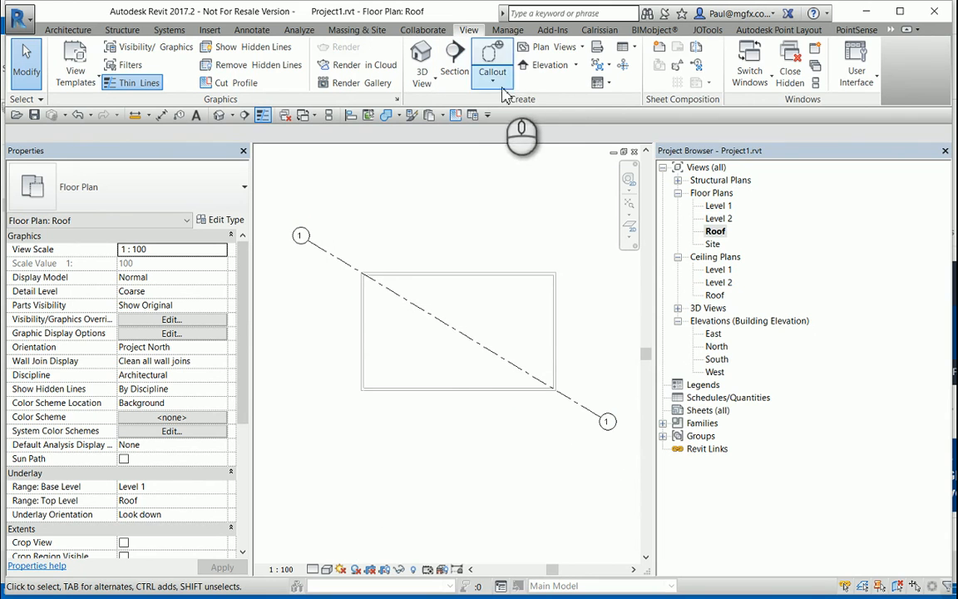
click(575, 65)
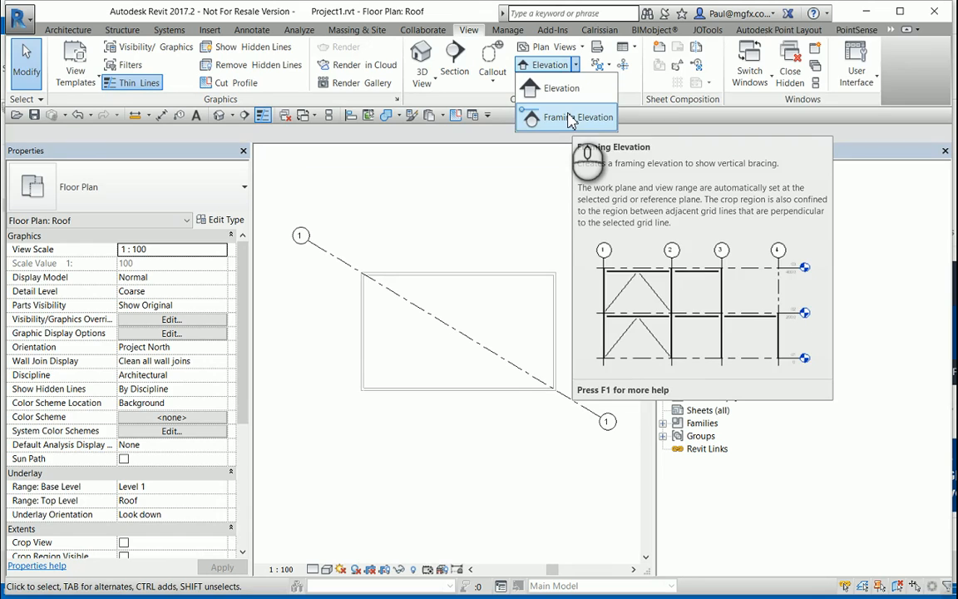
click(571, 120)
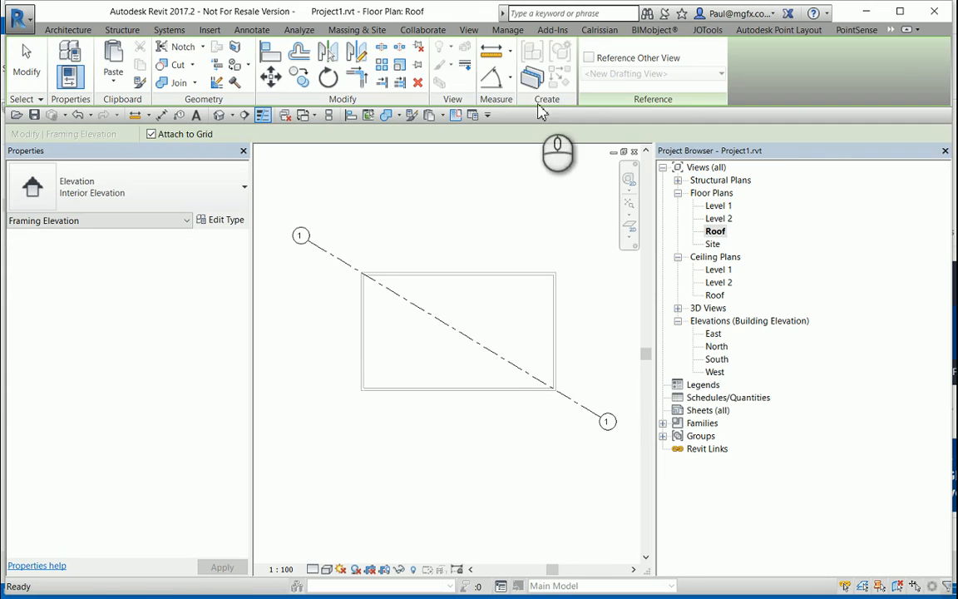
click(447, 331)
scroll(438, 337, up, 4)
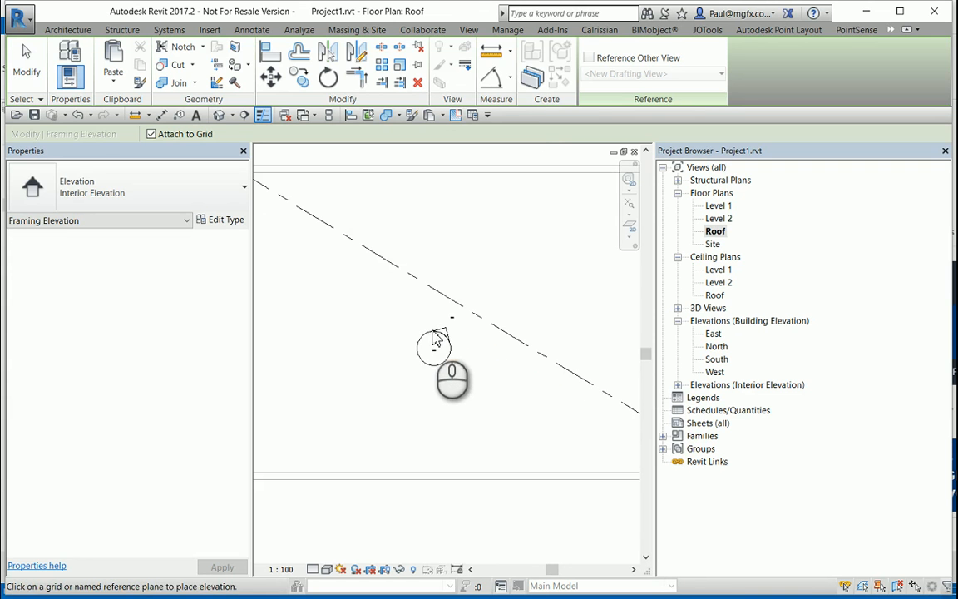
key(Escape)
key(Escape)
Step: Open the new framing elevation, check which work plane it uses, and return to the Roof floor plan
click(443, 331)
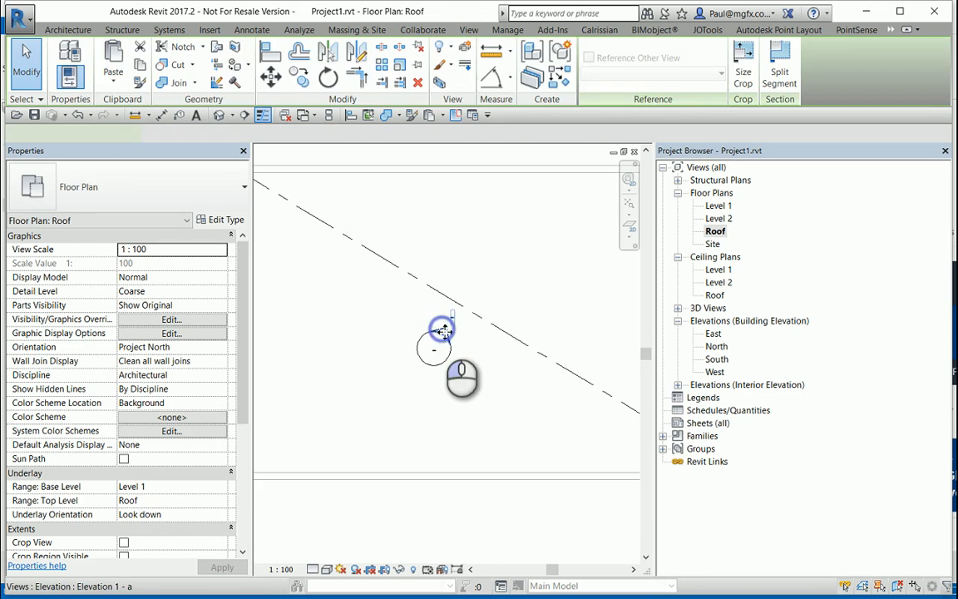
double_click(443, 331)
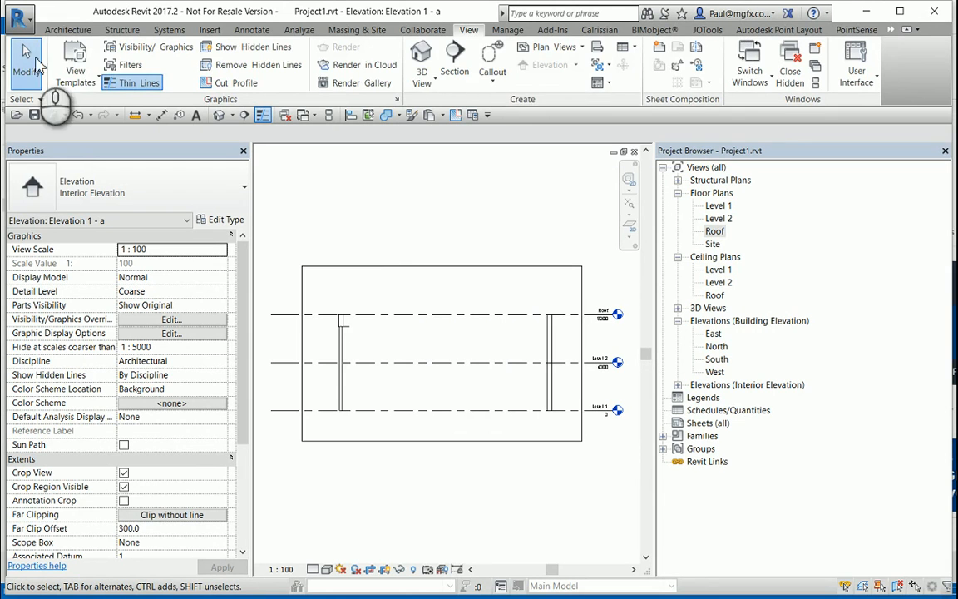
click(68, 30)
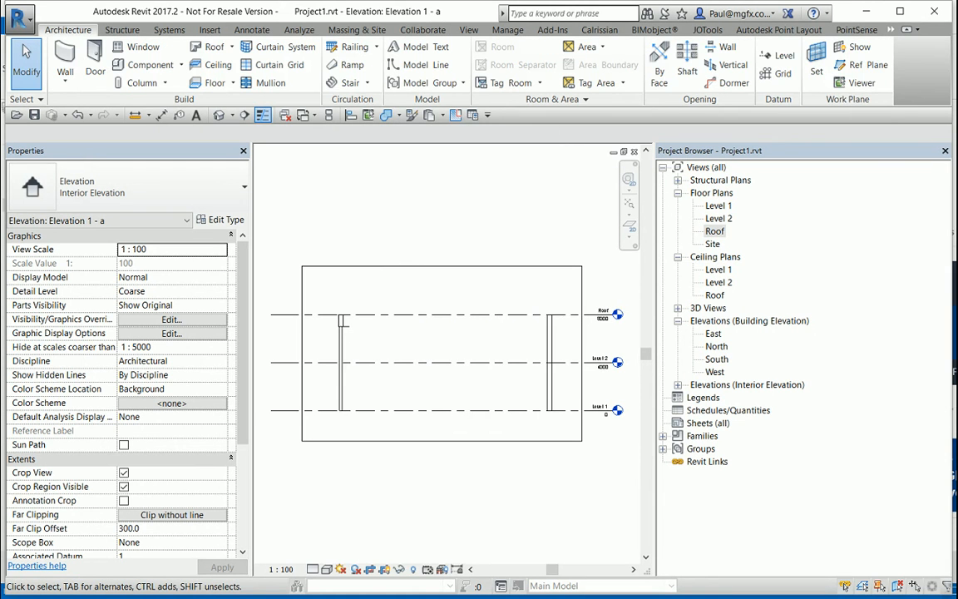
click(816, 67)
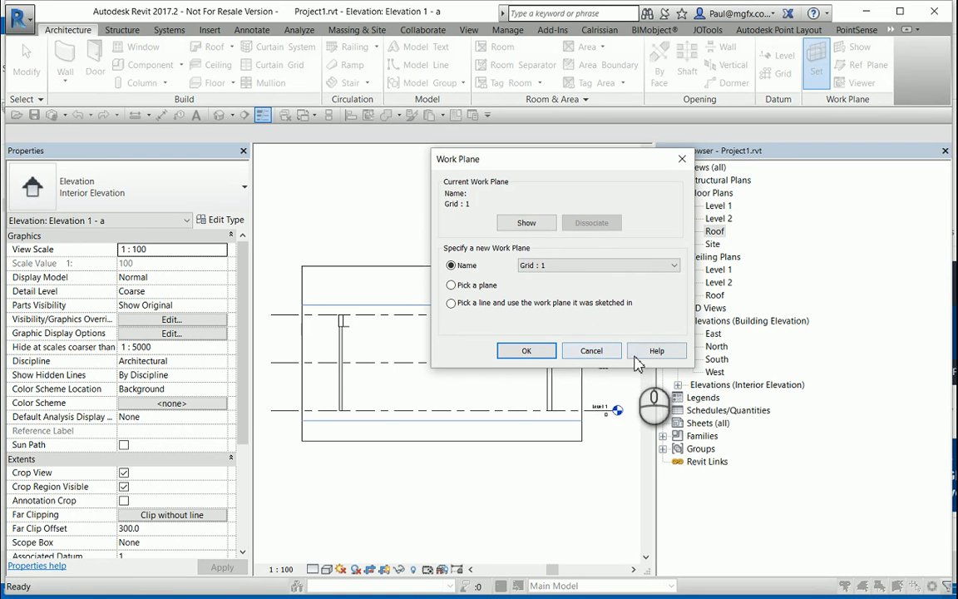
click(592, 351)
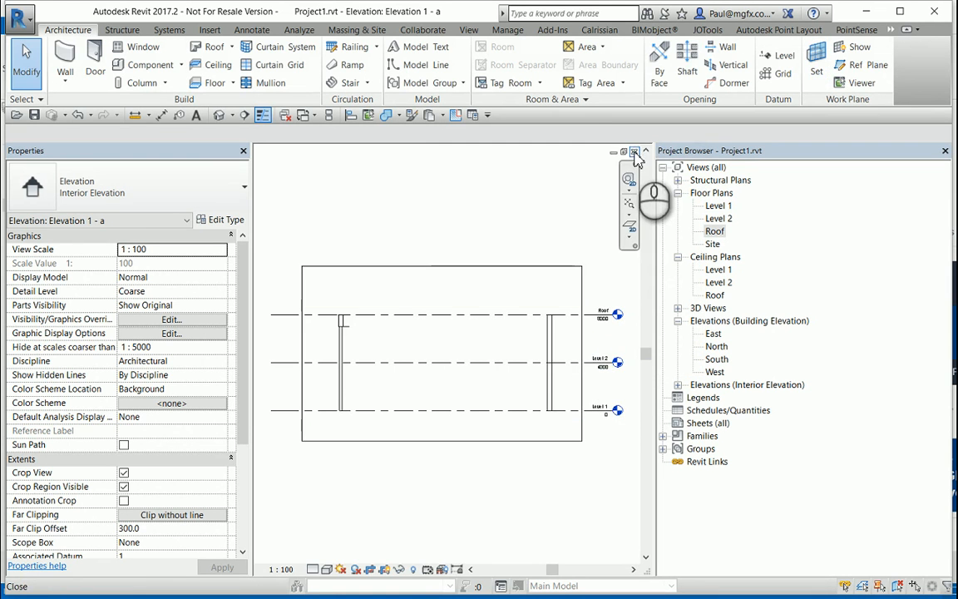
click(633, 152)
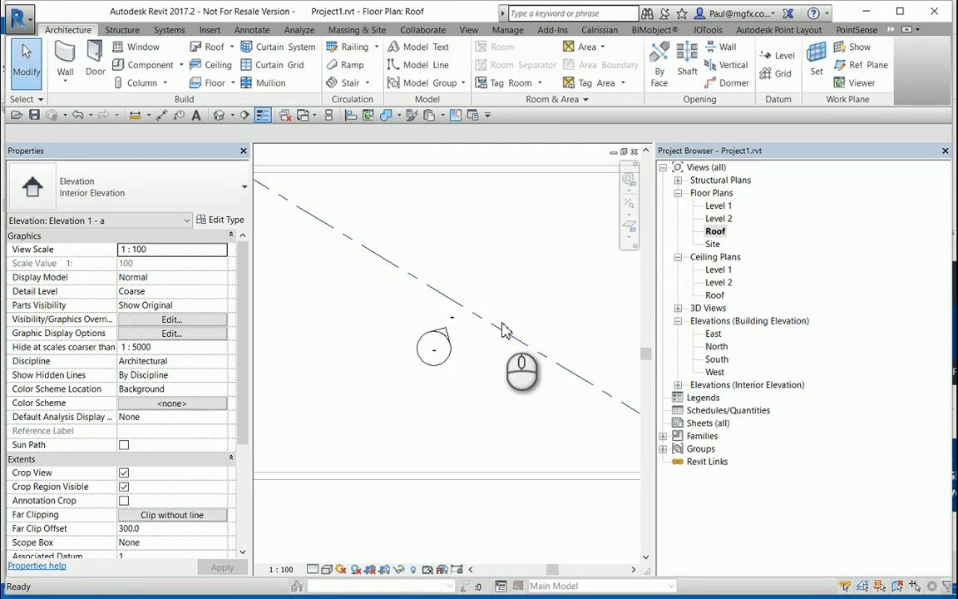
Step: Select the framing elevation's arrow and examine how its view extents line up with the diagonal grid line
click(441, 332)
scroll(370, 301, down, 2)
middle_drag(361, 296, 441, 322)
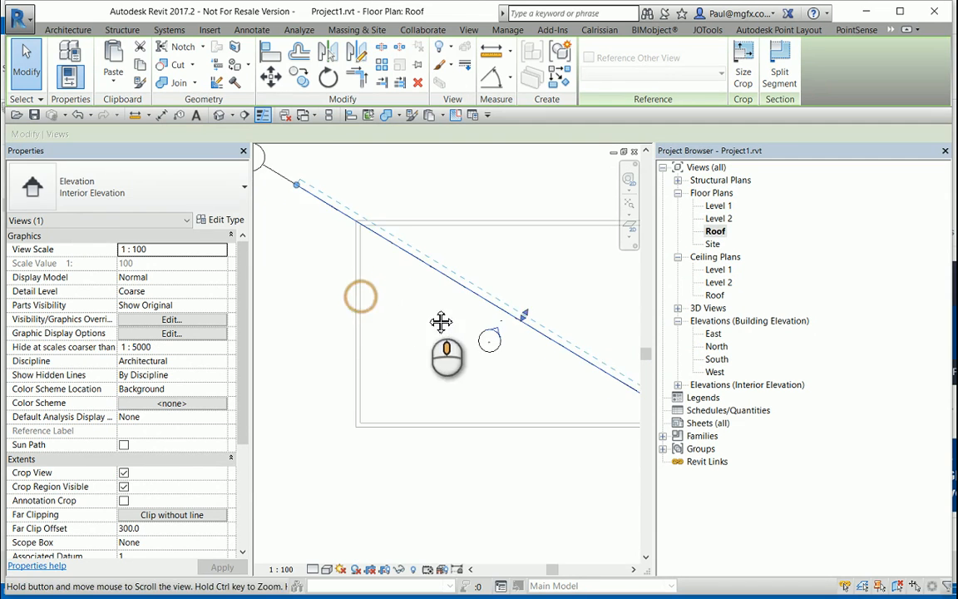
scroll(333, 291, down, 1)
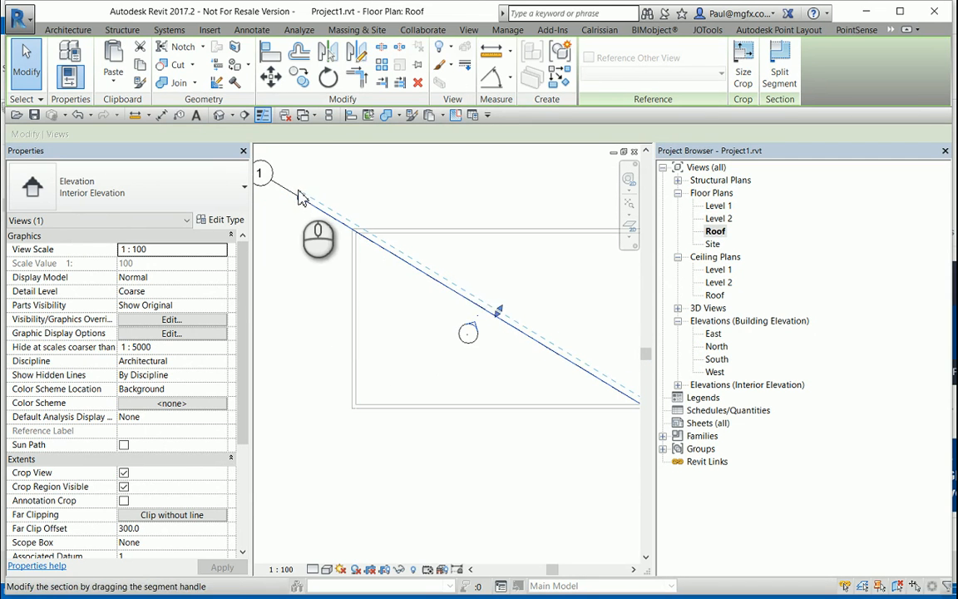
scroll(300, 198, up, 4)
scroll(305, 208, up, 1)
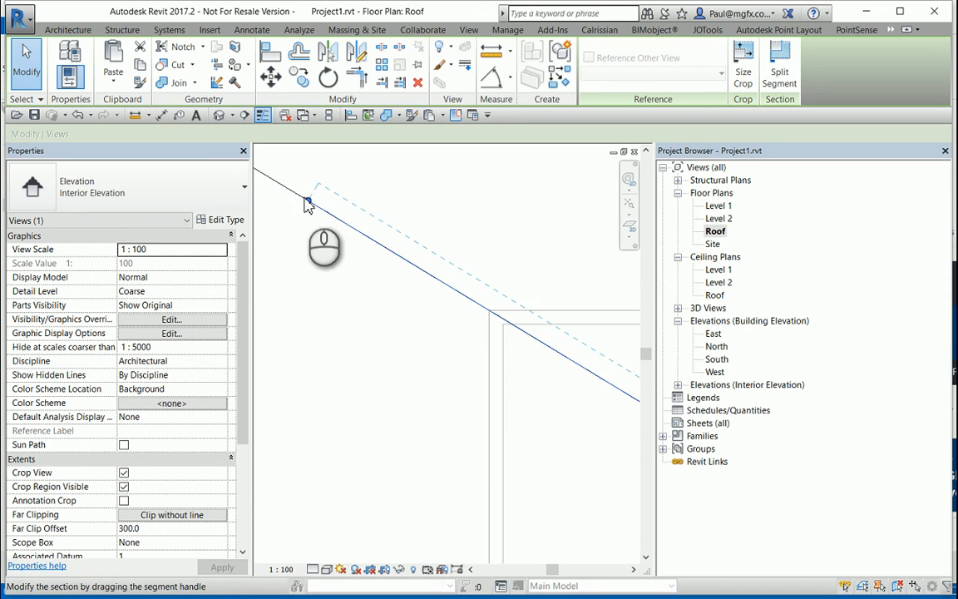
scroll(297, 194, up, 2)
scroll(336, 217, down, 4)
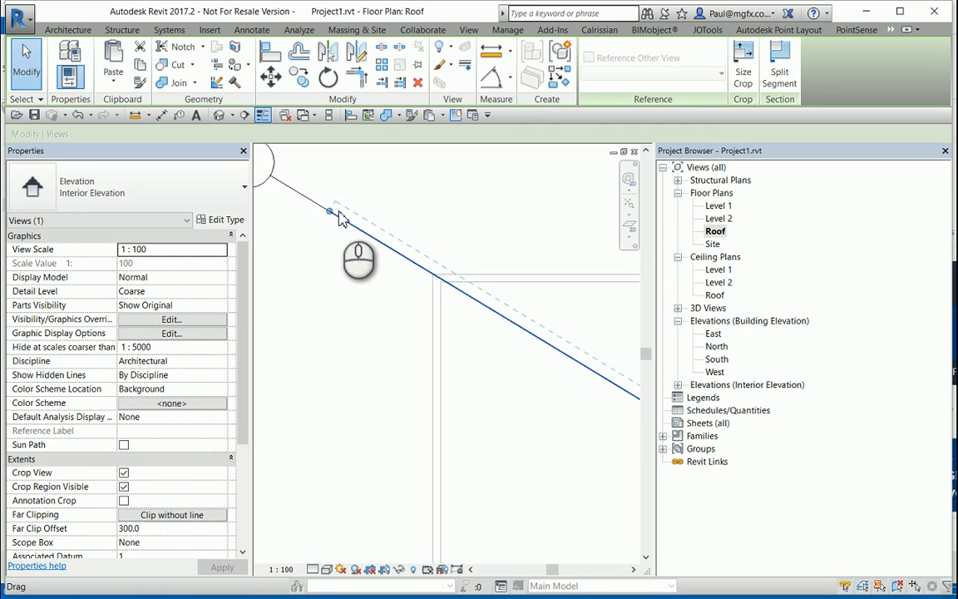
scroll(340, 214, down, 5)
scroll(524, 312, up, 3)
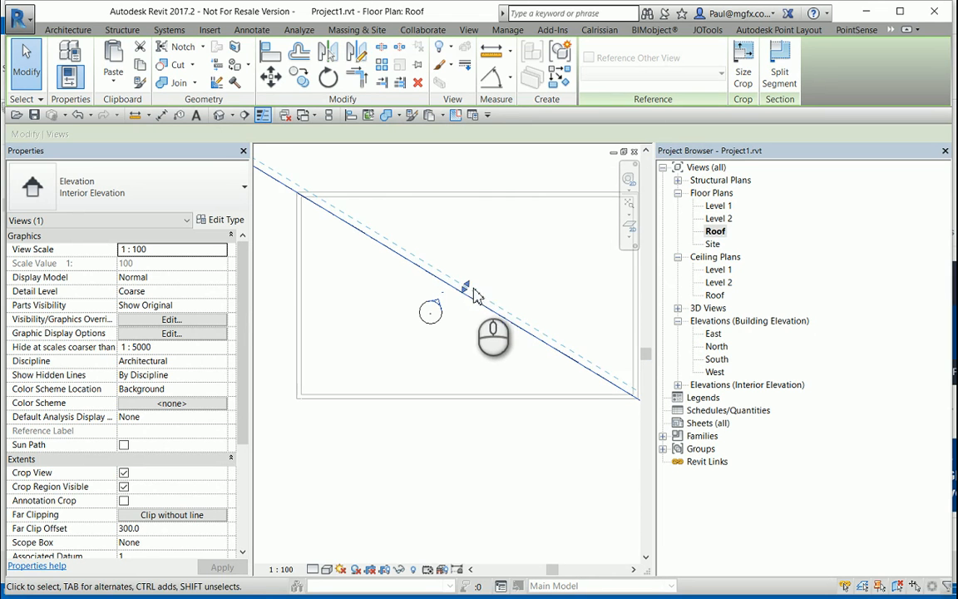
Step: Adjust the framing elevation's far clip depth to about 570 mm beyond the diagonal grid line
drag(486, 262, 470, 284)
scroll(460, 300, down, 3)
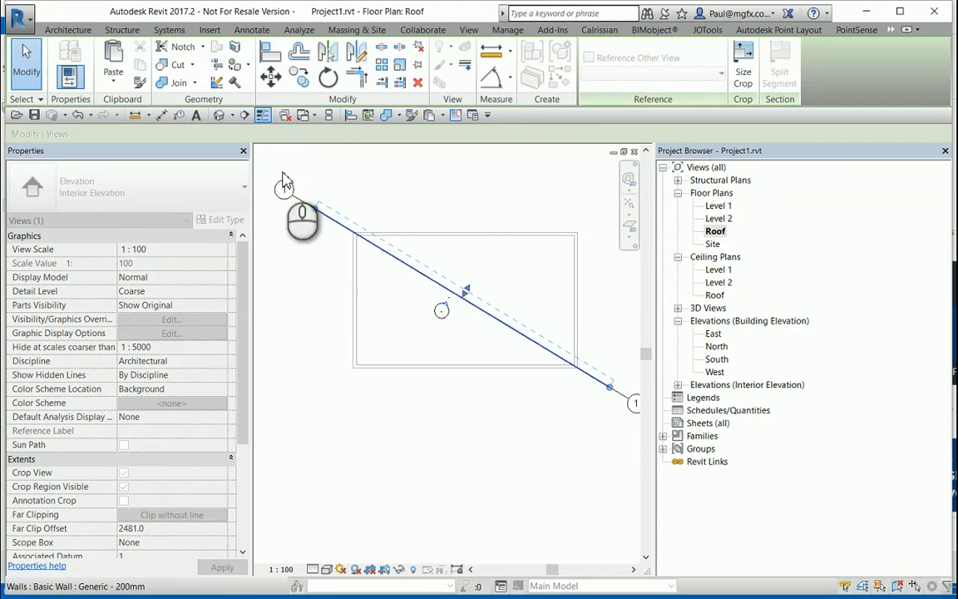
scroll(285, 175, up, 2)
scroll(395, 249, down, 2)
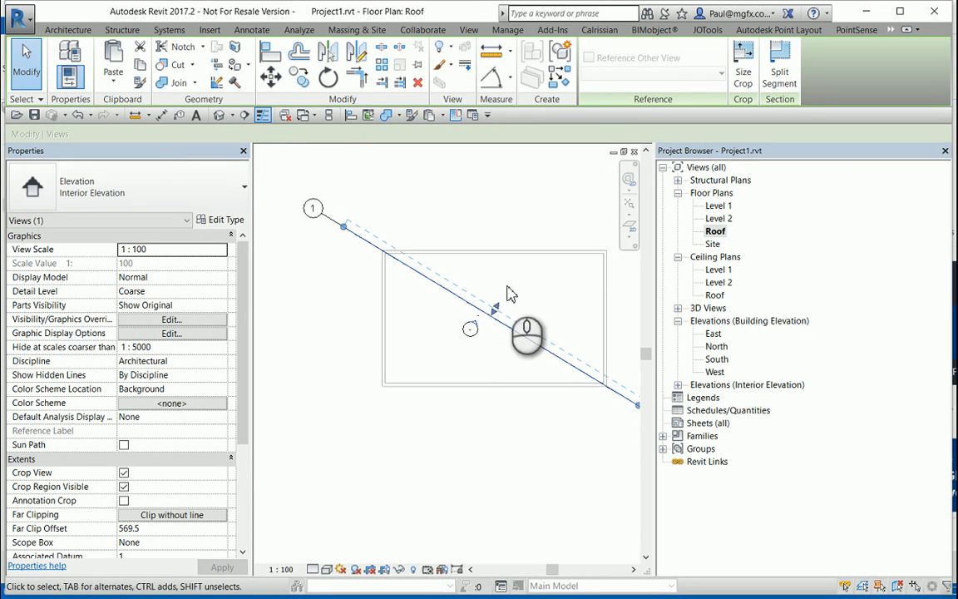
scroll(503, 282, up, 1)
scroll(490, 325, up, 2)
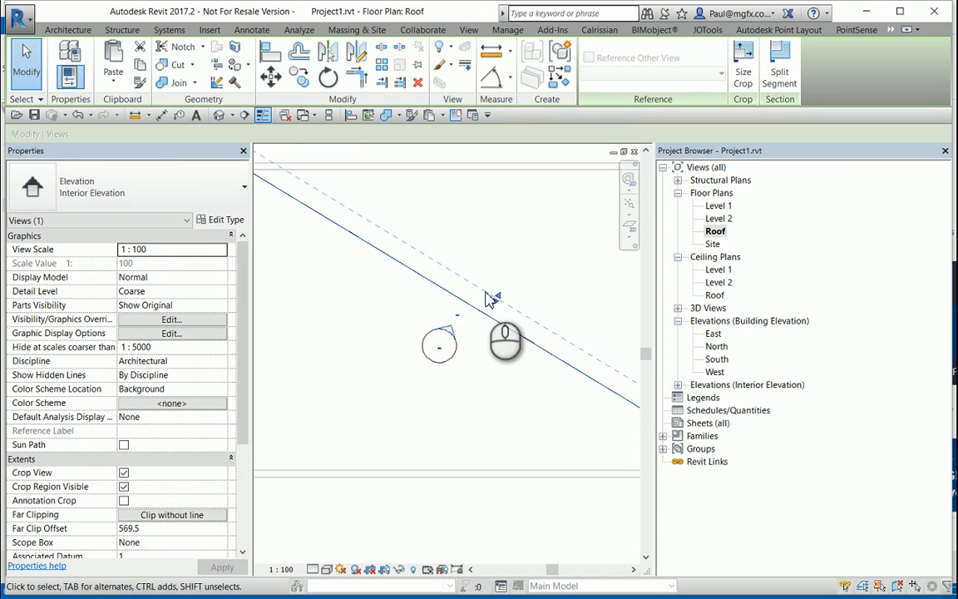
scroll(508, 345, down, 2)
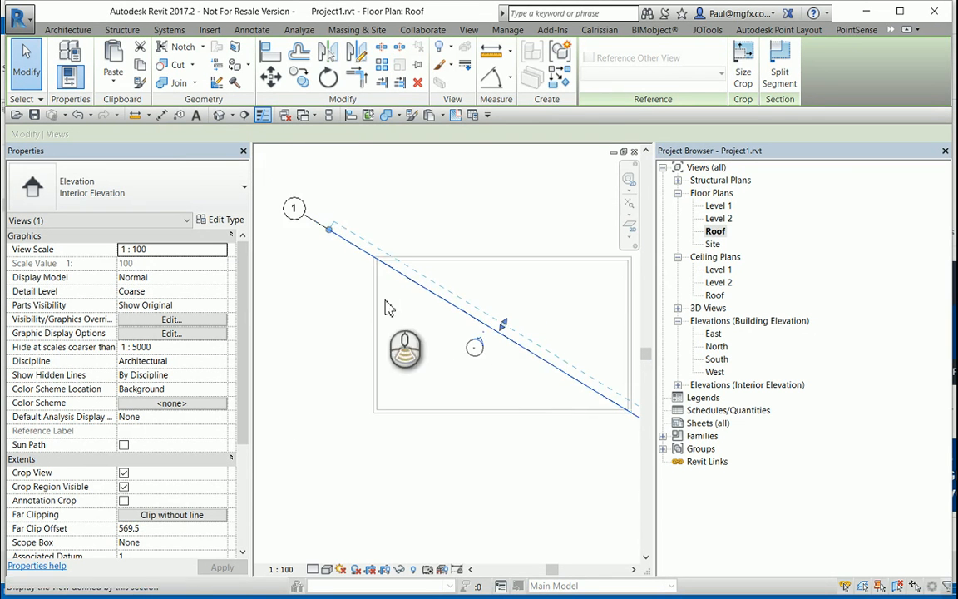
scroll(412, 317, down, 1)
click(553, 304)
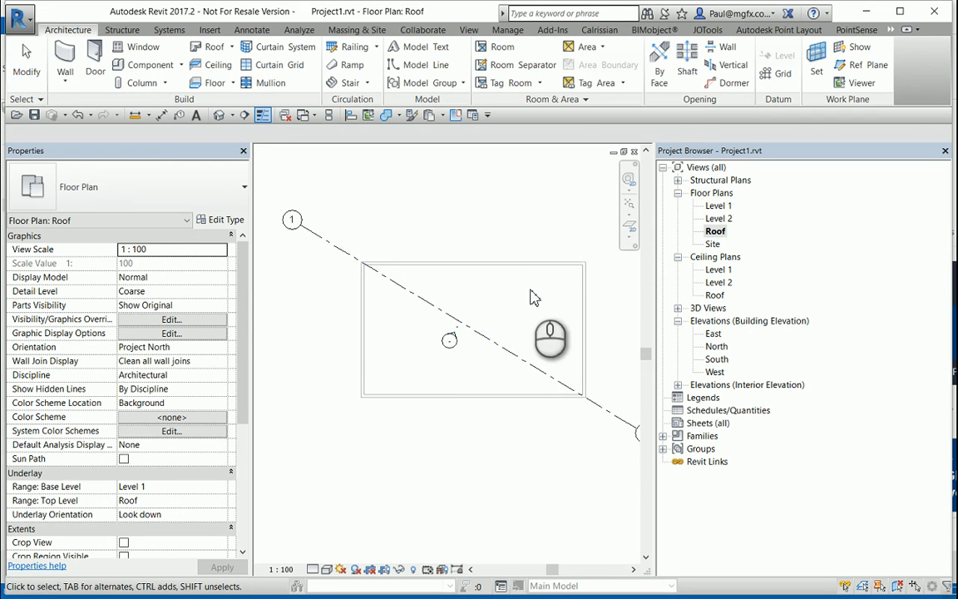
Step: Examine where the diagonal grid line passes through the building's opposite wall corners in the floor plan
scroll(450, 275, down, 1)
scroll(389, 278, up, 1)
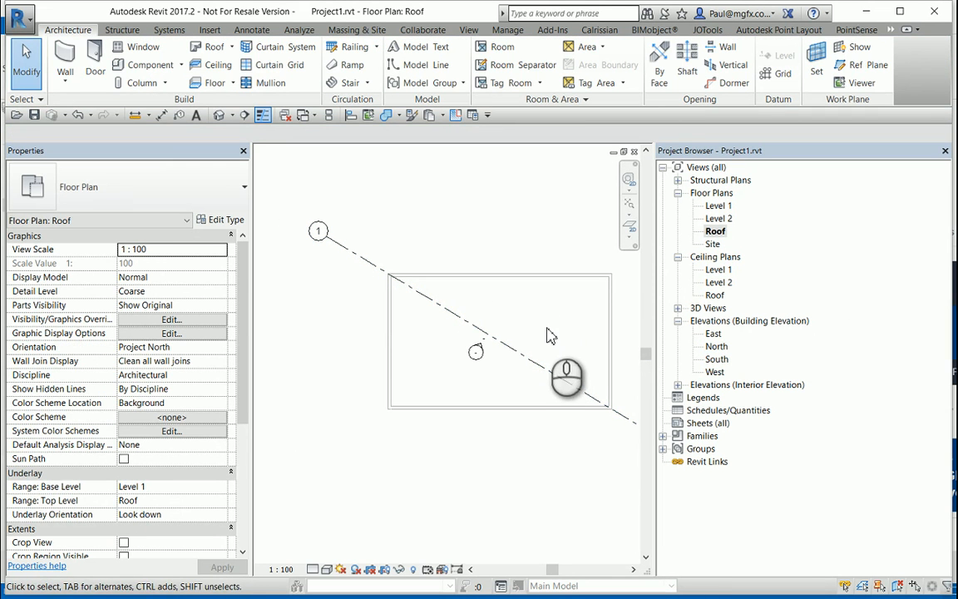
scroll(374, 251, down, 4)
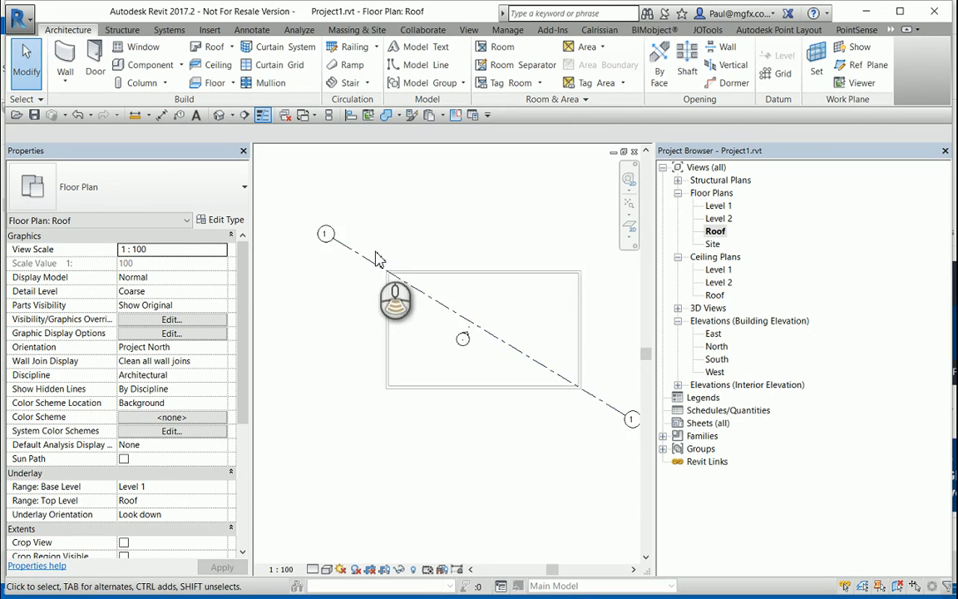
scroll(341, 240, up, 3)
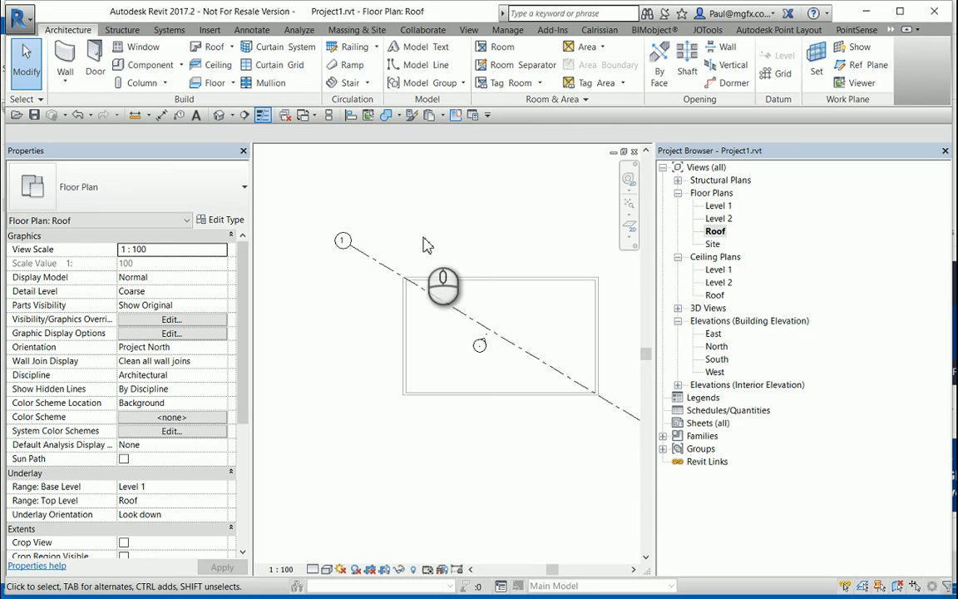
scroll(395, 245, up, 5)
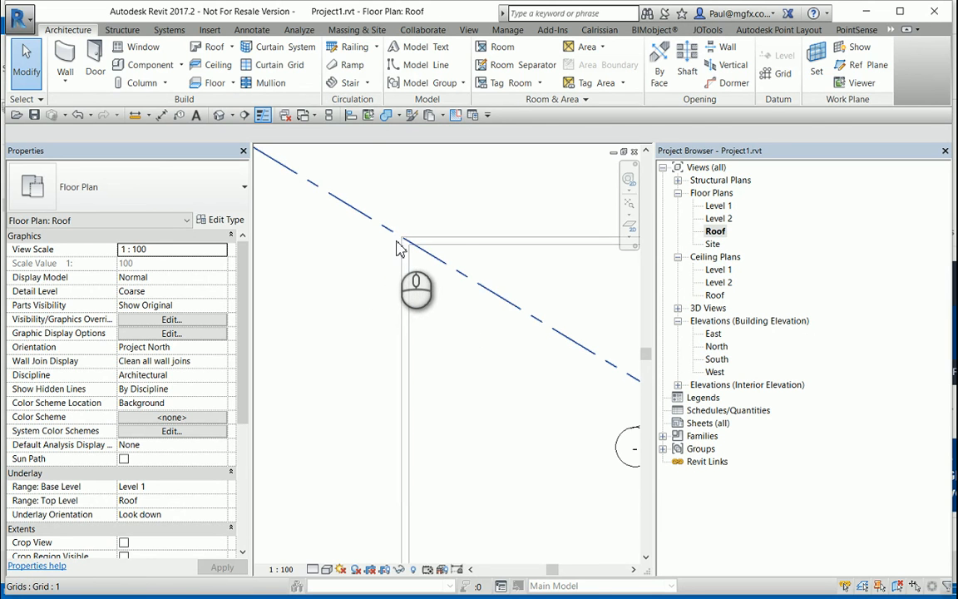
scroll(348, 257, down, 4)
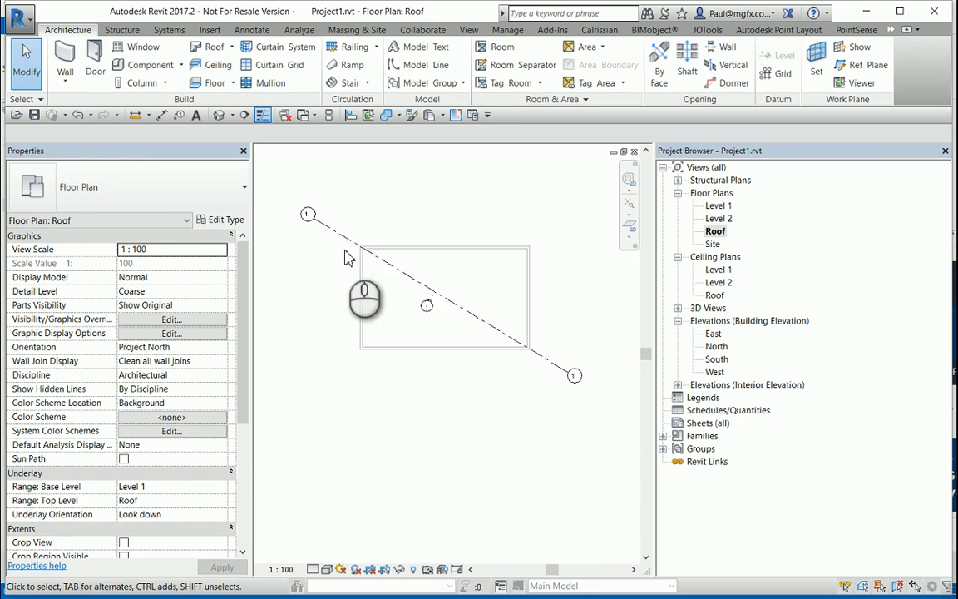
scroll(532, 353, up, 2)
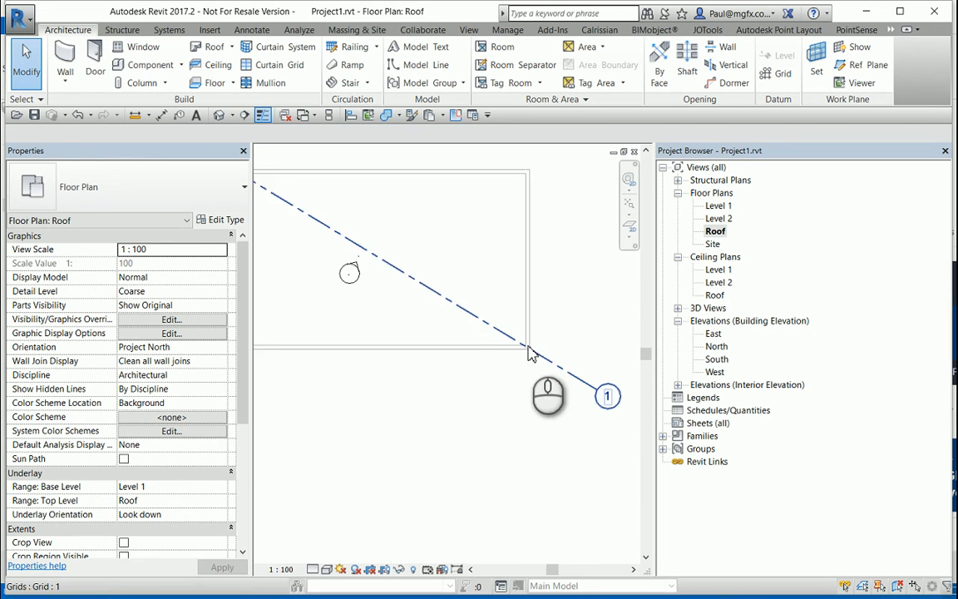
scroll(331, 314, down, 3)
scroll(370, 227, up, 3)
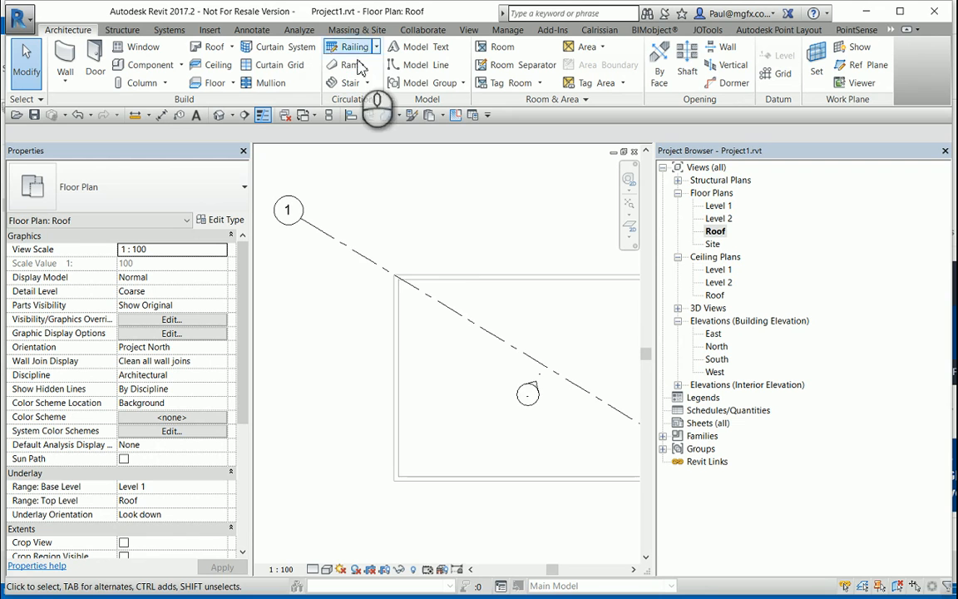
scroll(360, 299, down, 2)
middle_drag(370, 306, 350, 320)
scroll(416, 266, down, 1)
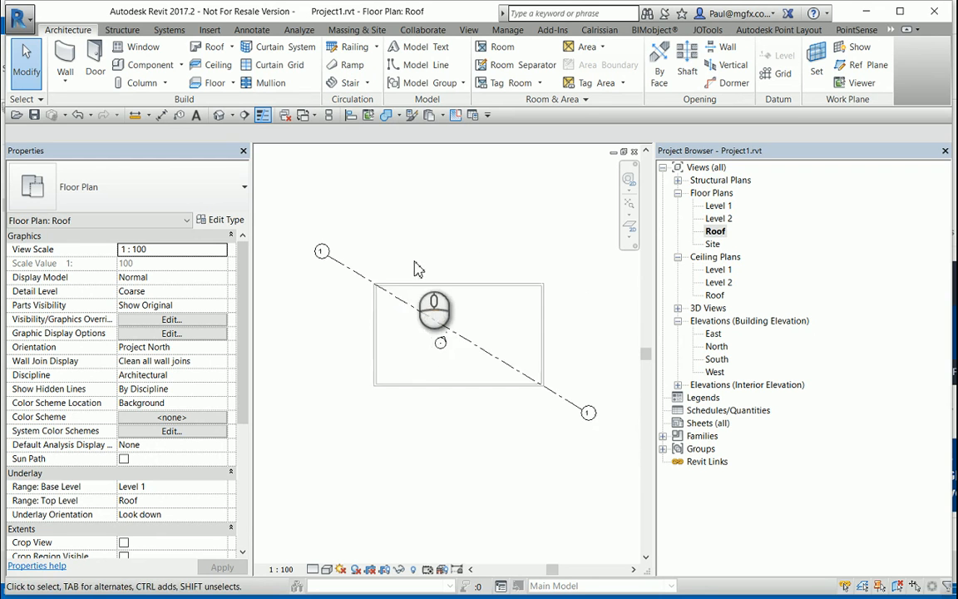
middle_drag(413, 326, 359, 259)
scroll(293, 192, up, 1)
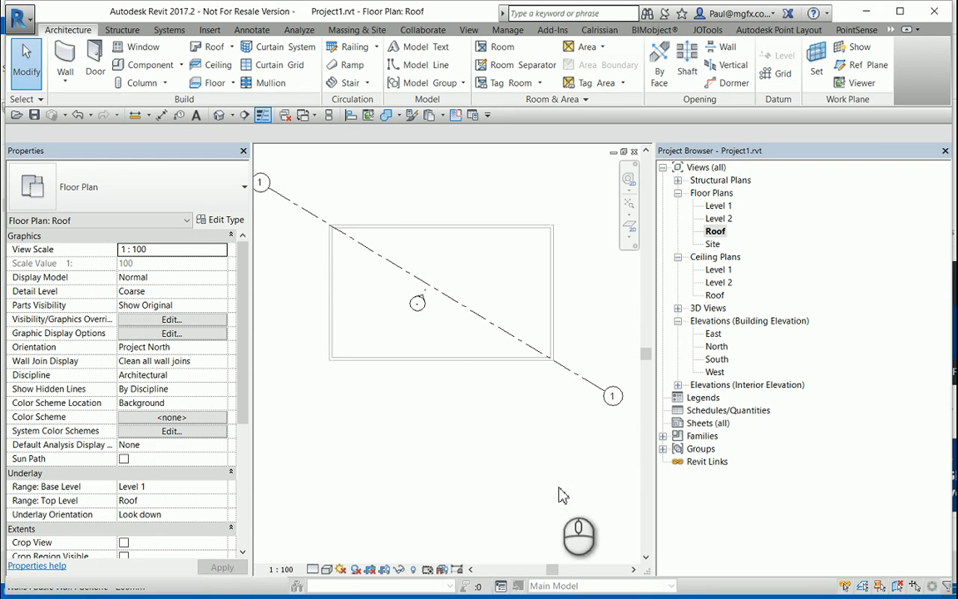
Step: Open the framing elevation and start a Roof by Extrusion referenced to the Roof level with a 0.0 offset
scroll(419, 303, up, 2)
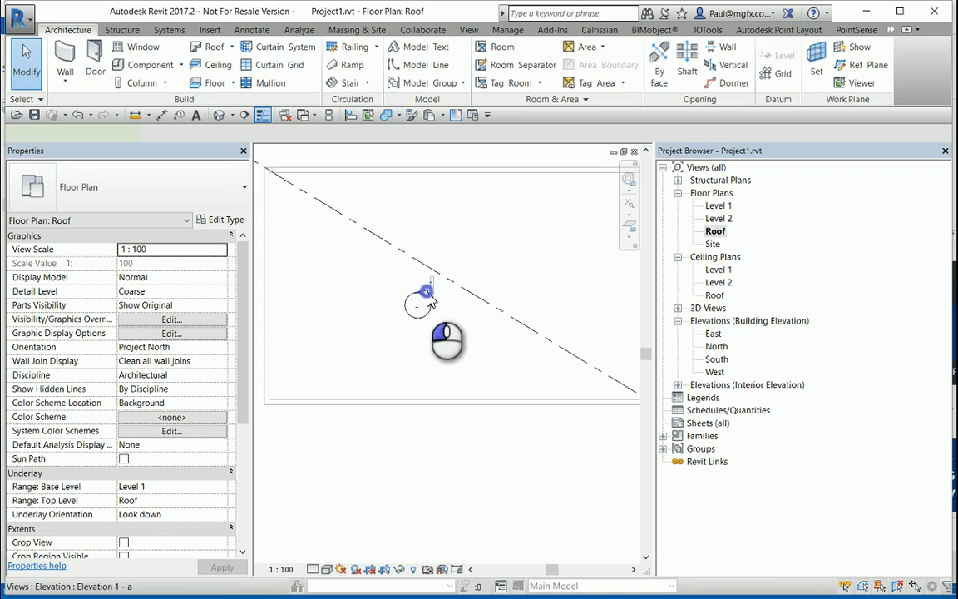
double_click(426, 293)
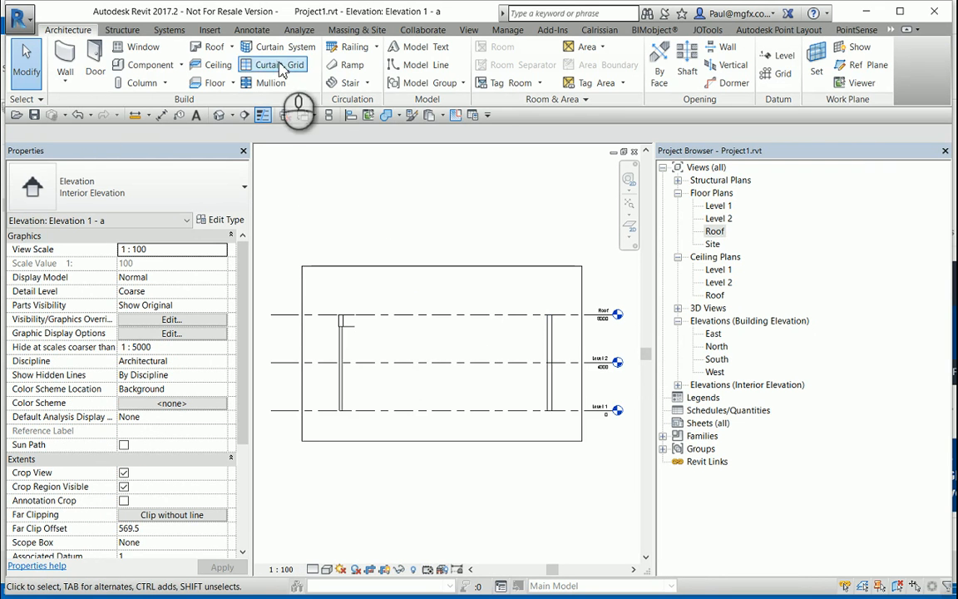
click(232, 48)
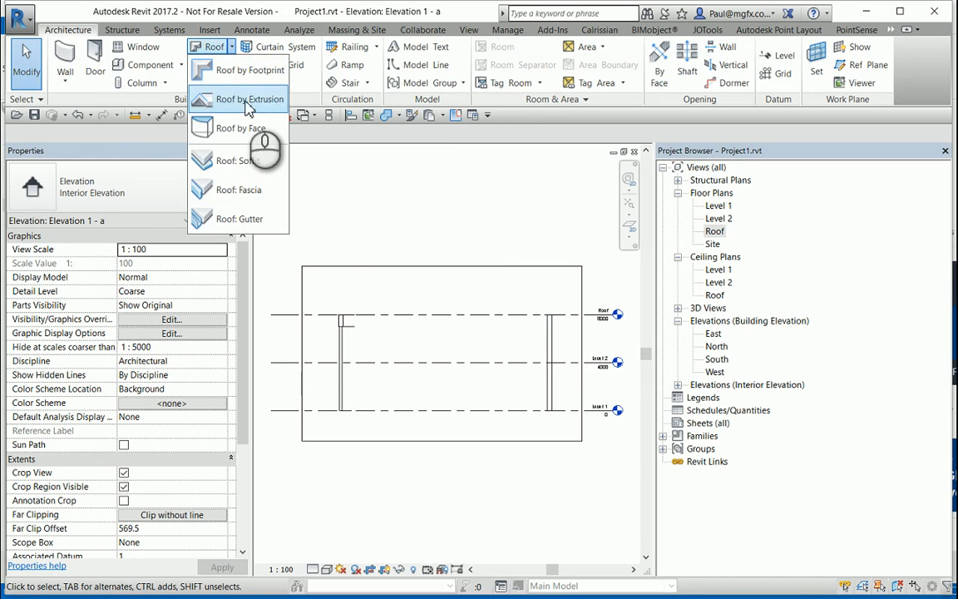
click(249, 157)
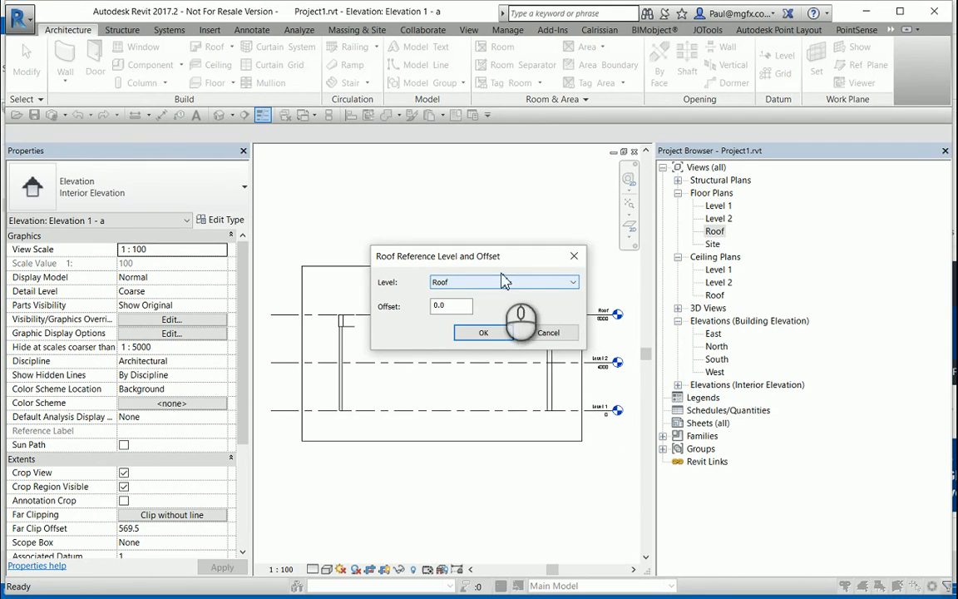
click(497, 337)
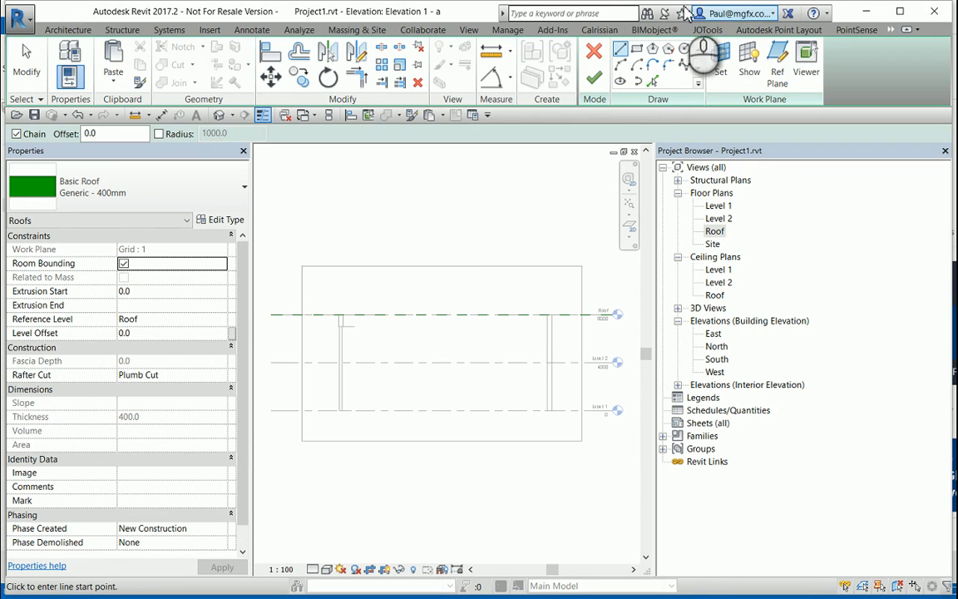
Step: Sketch the roof profile as a start-end-radius arc of about 25386 mm radius, rising from the Roof level and overhanging both walls
click(620, 66)
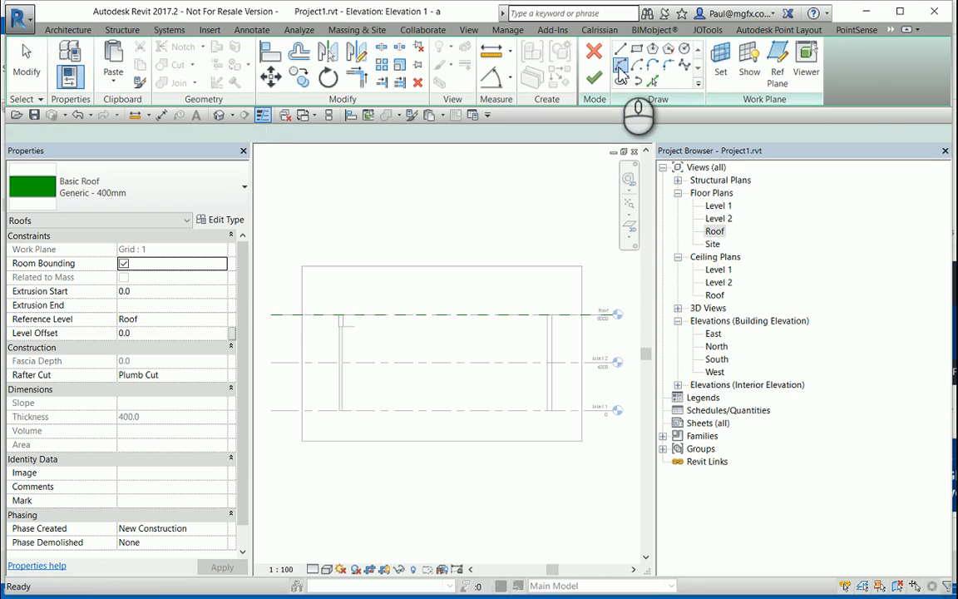
scroll(329, 311, up, 2)
scroll(329, 316, up, 5)
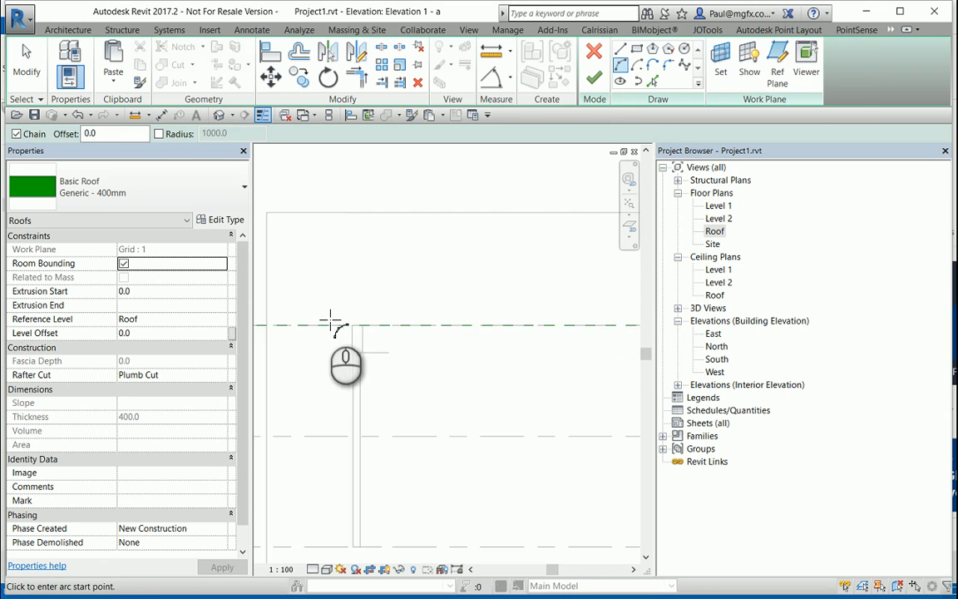
scroll(445, 353, down, 3)
scroll(328, 335, up, 2)
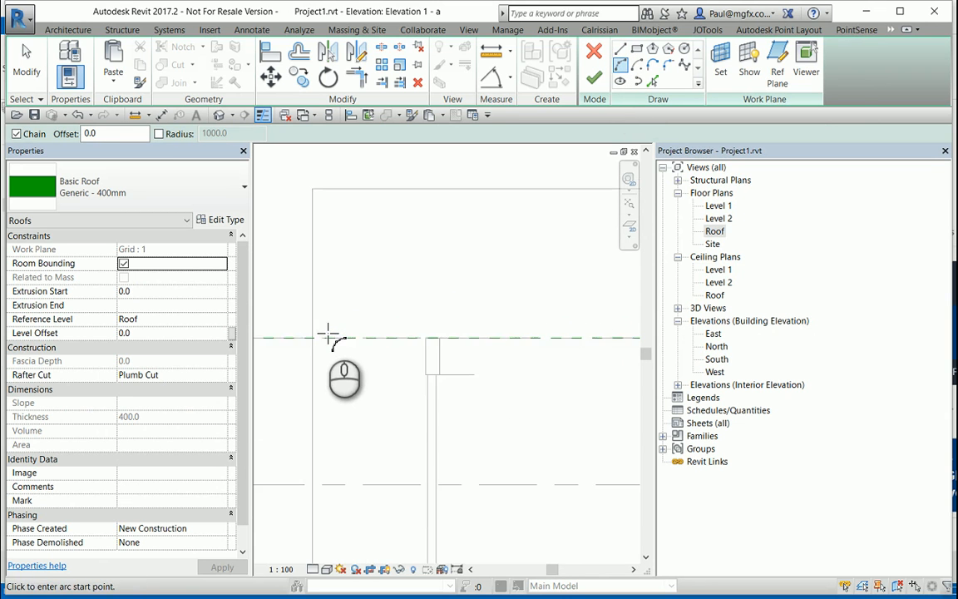
scroll(326, 340, down, 4)
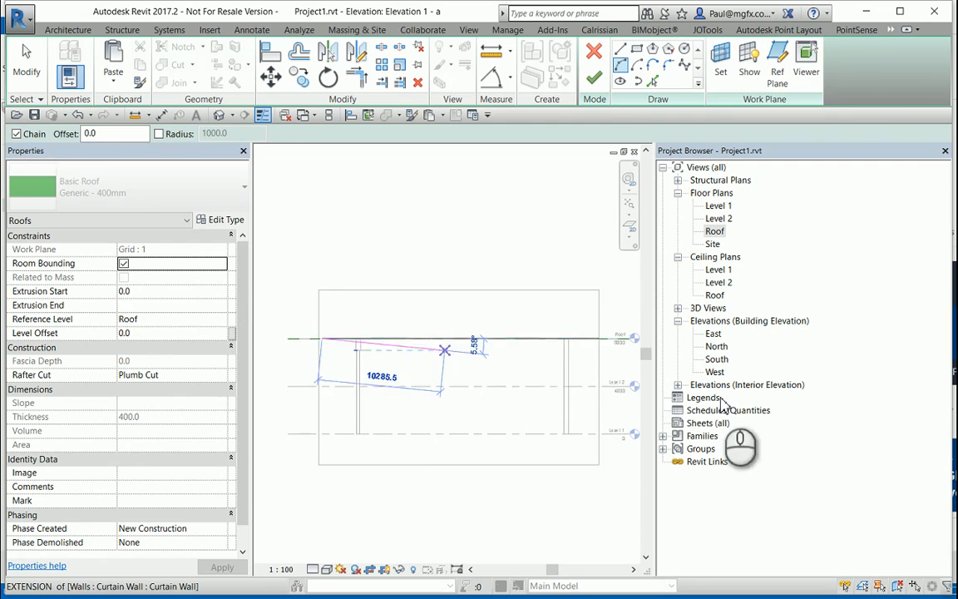
scroll(605, 348, up, 2)
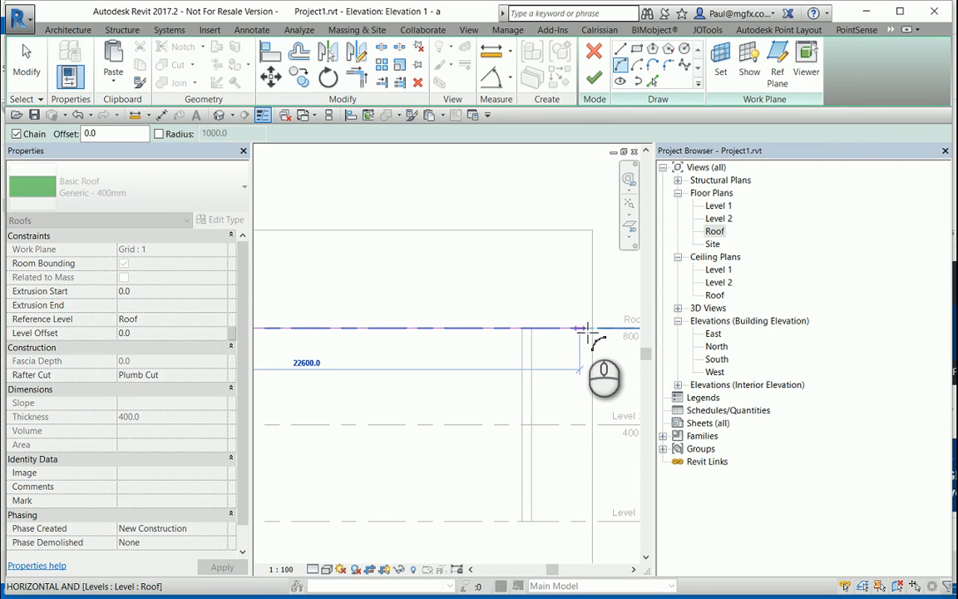
click(586, 331)
scroll(586, 331, down, 2)
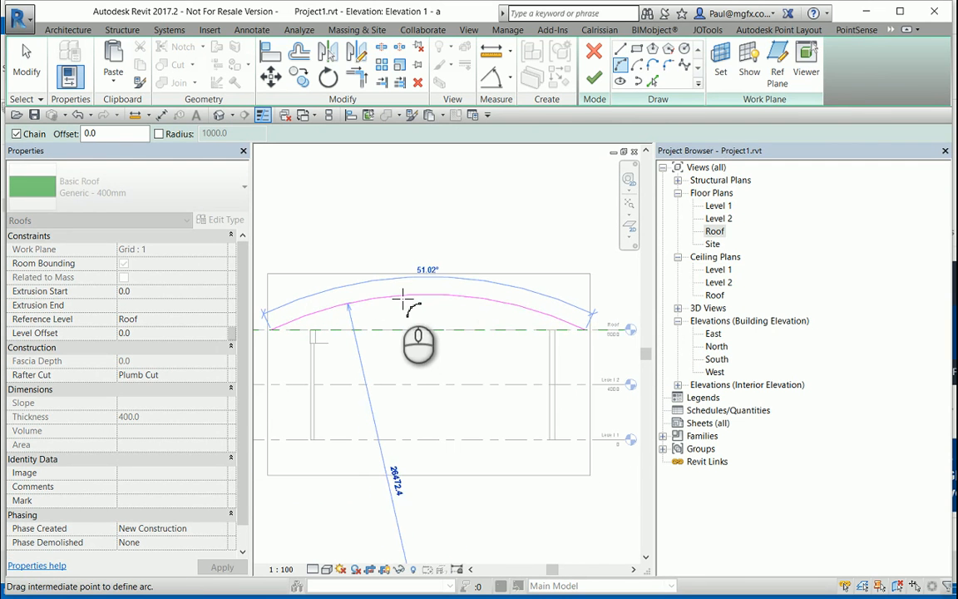
click(408, 287)
scroll(465, 320, down, 2)
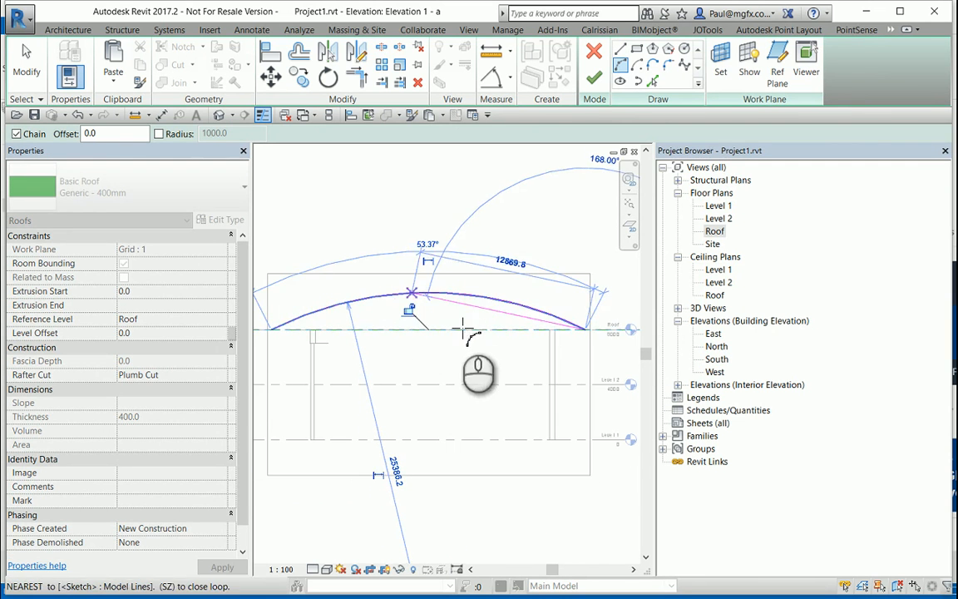
scroll(340, 269, up, 1)
key(Escape)
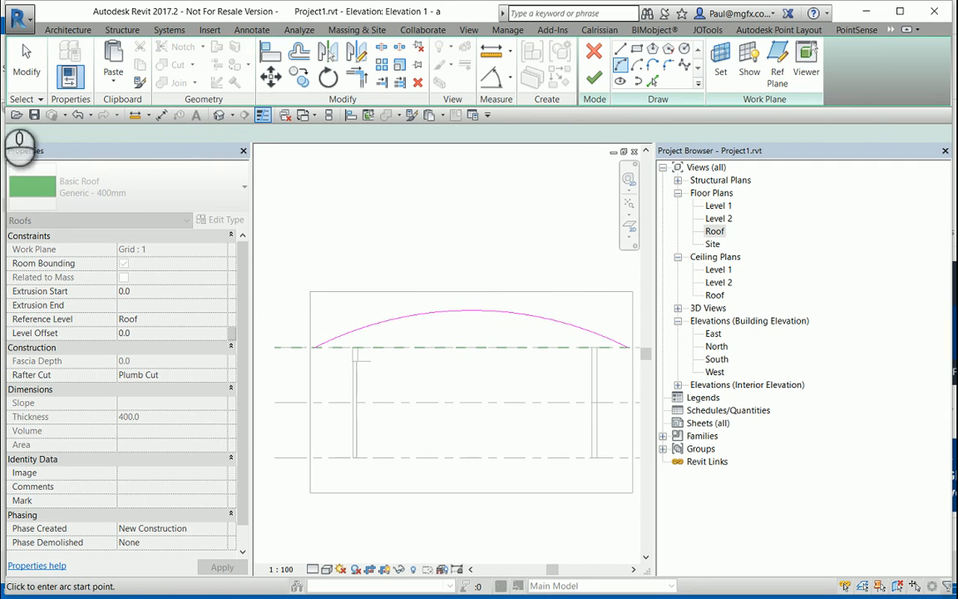
Step: Set the roof type to Generic - 125mm and finish the roof sketch
click(106, 182)
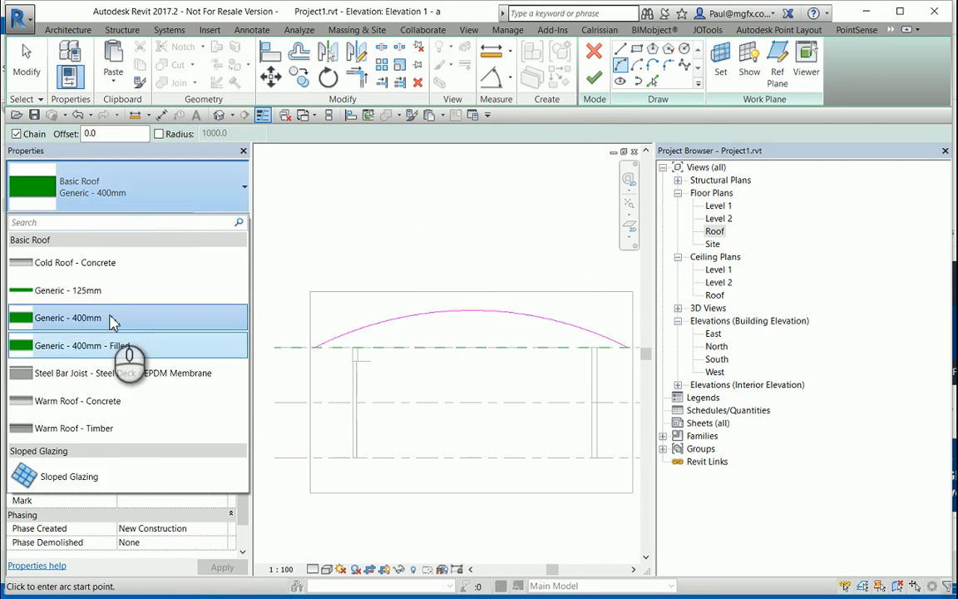
click(105, 303)
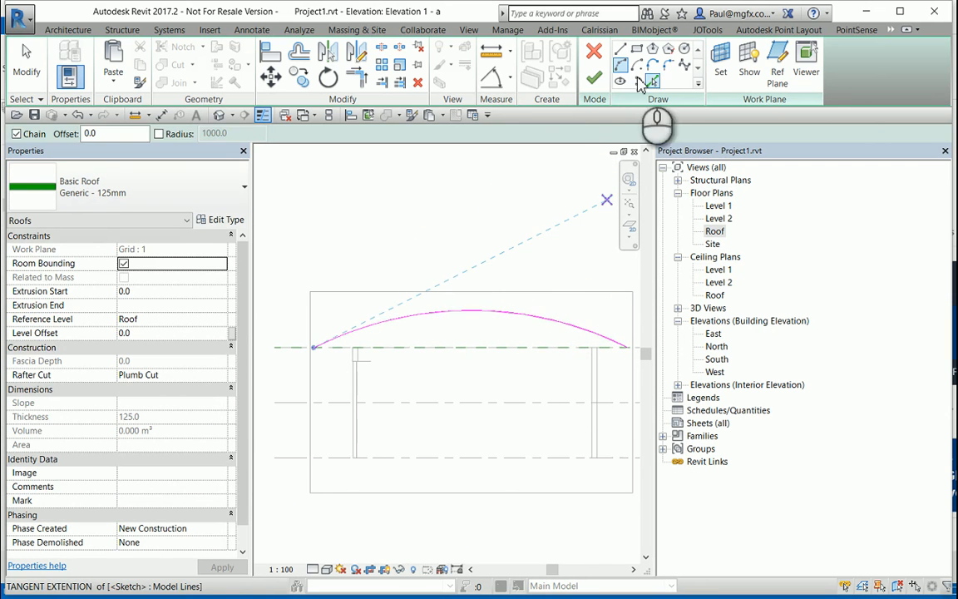
click(595, 81)
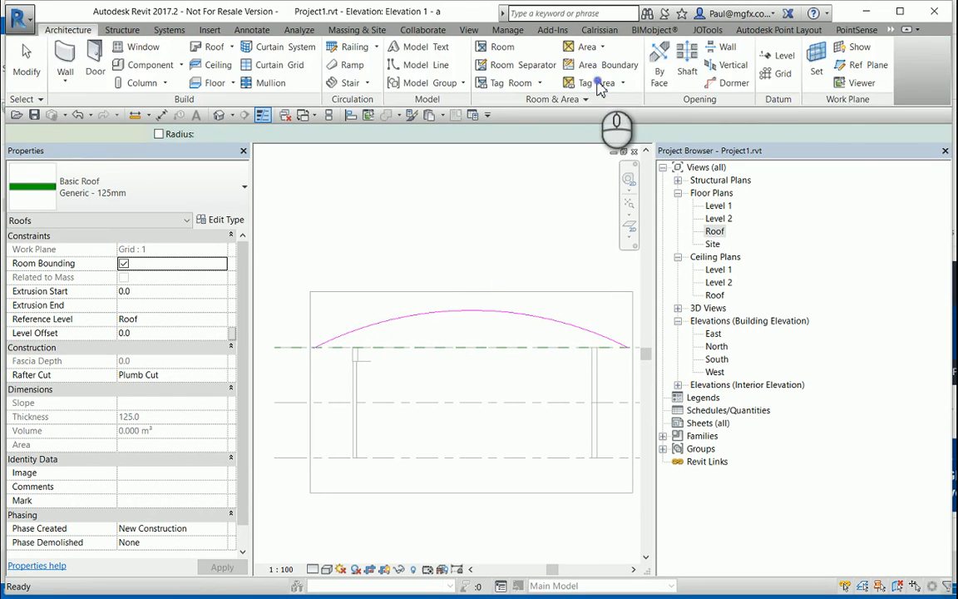
Step: In the 3D view, stretch both roof ends past the building, to about -9990 mm extrusion start and 13178 mm extrusion end
click(221, 116)
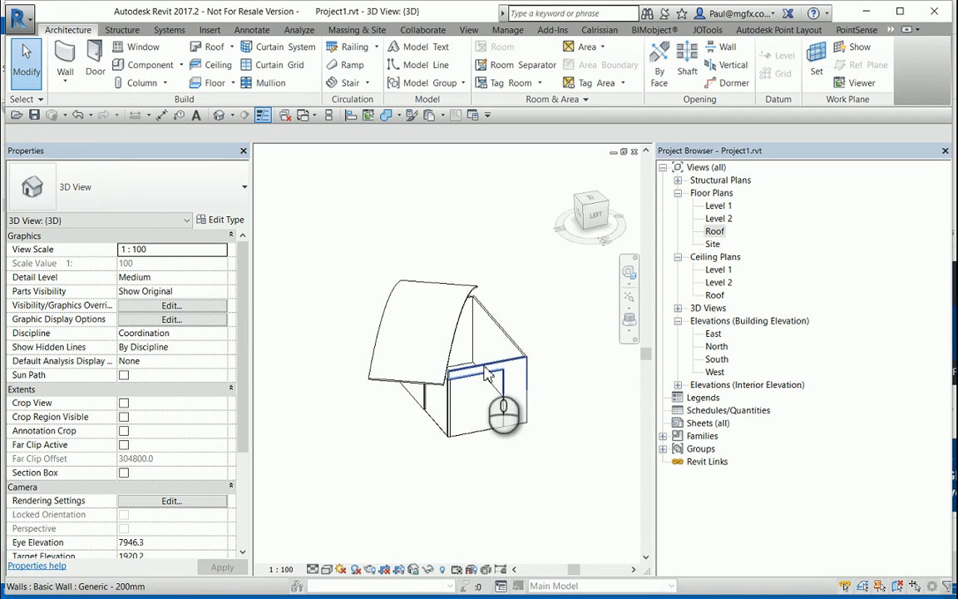
shift+middle_drag(441, 348, 324, 343)
shift+middle_drag(577, 321, 546, 278)
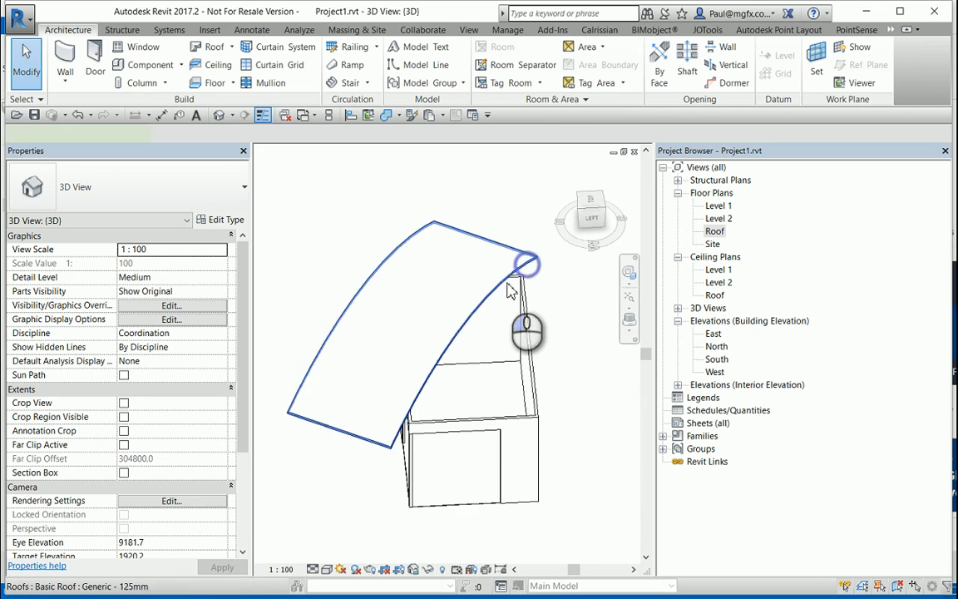
click(460, 332)
drag(462, 337, 568, 409)
shift+middle_drag(548, 344, 453, 412)
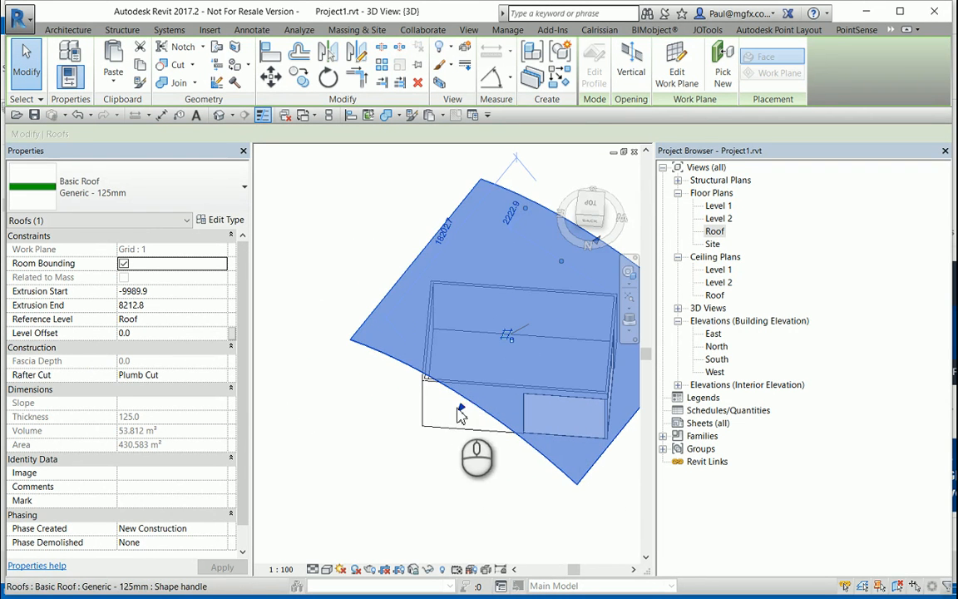
drag(420, 381, 381, 389)
shift+middle_drag(381, 389, 436, 387)
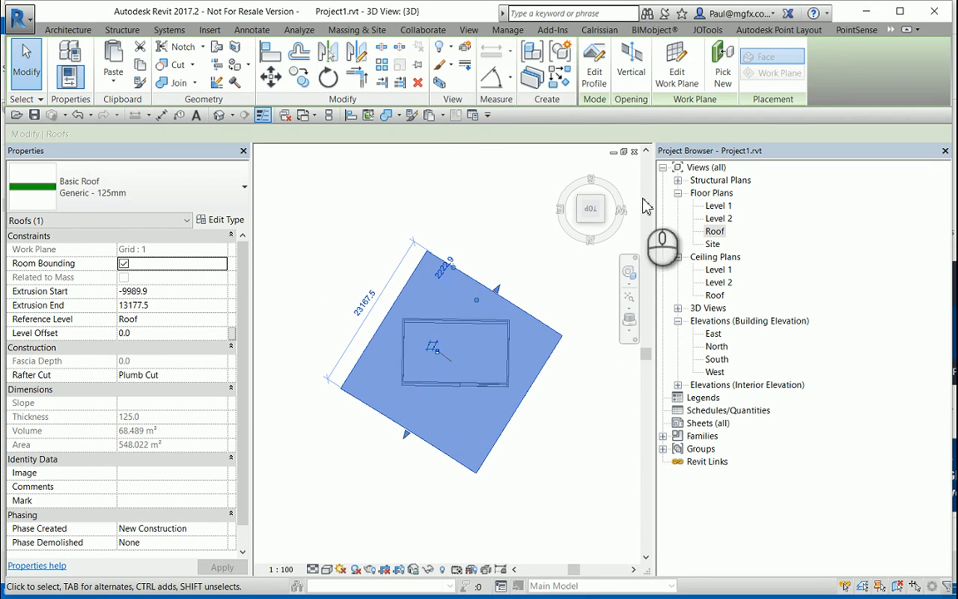
Step: Open the Roof floor plan and set its view range to a top offset of 5000 and a cut plane offset of 5000
double_click(713, 232)
scroll(497, 338, up, 4)
scroll(443, 336, down, 3)
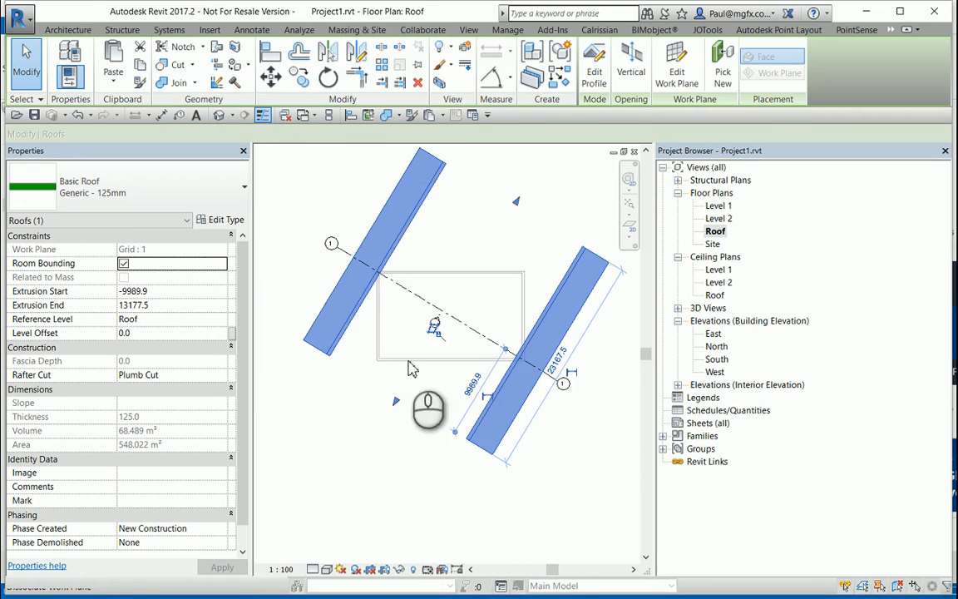
drag(240, 288, 240, 341)
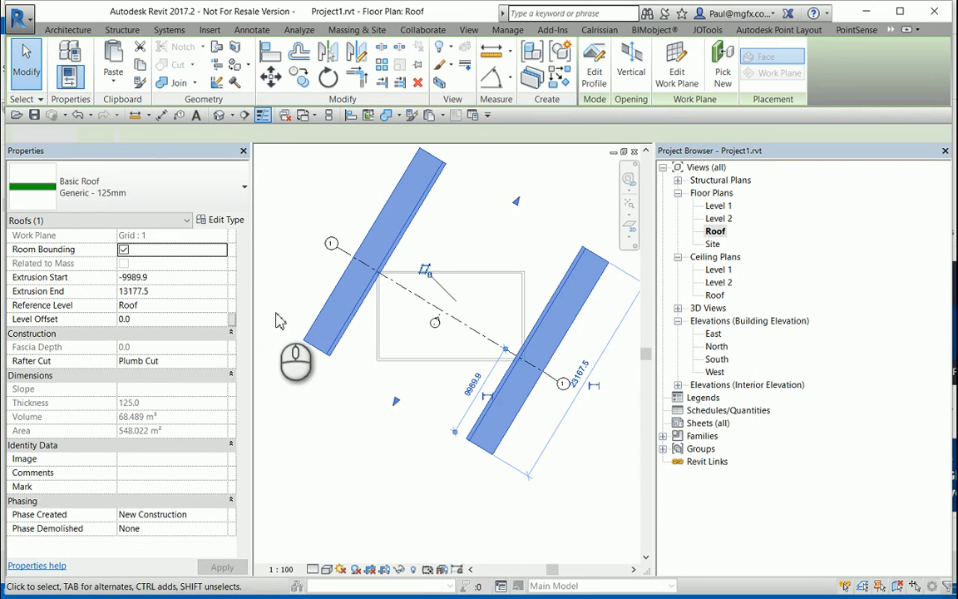
click(310, 356)
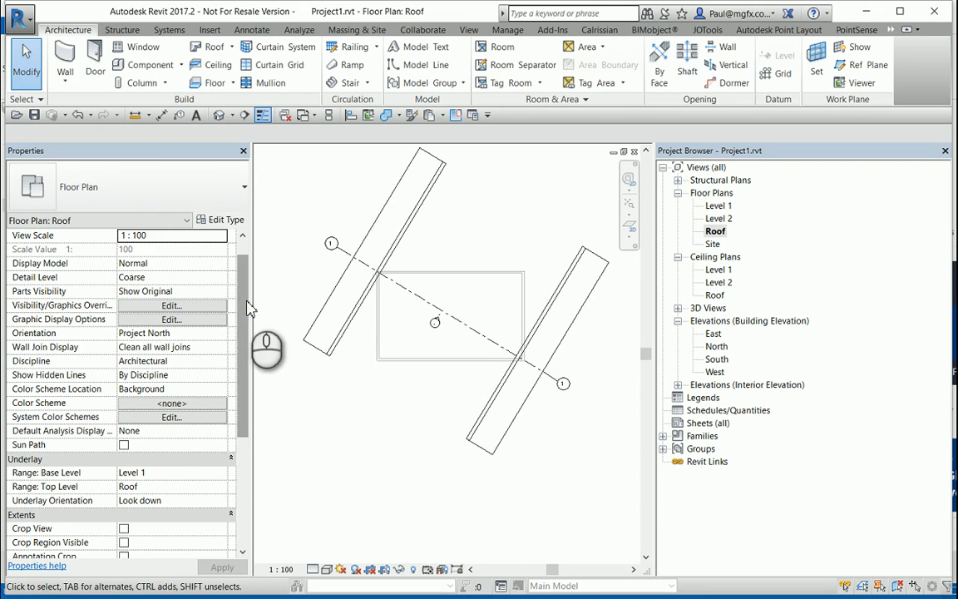
drag(242, 275, 242, 348)
click(158, 417)
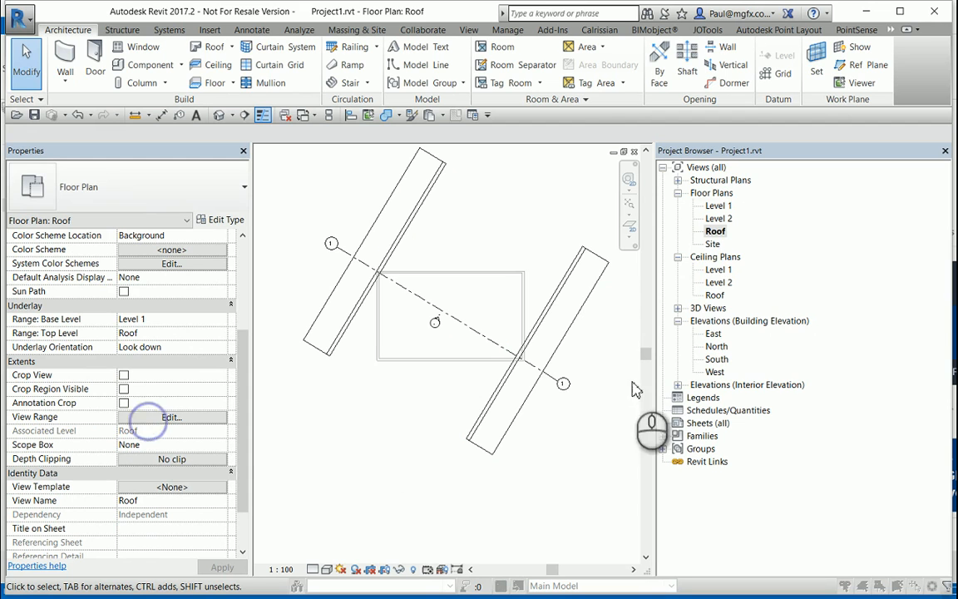
drag(719, 217, 562, 183)
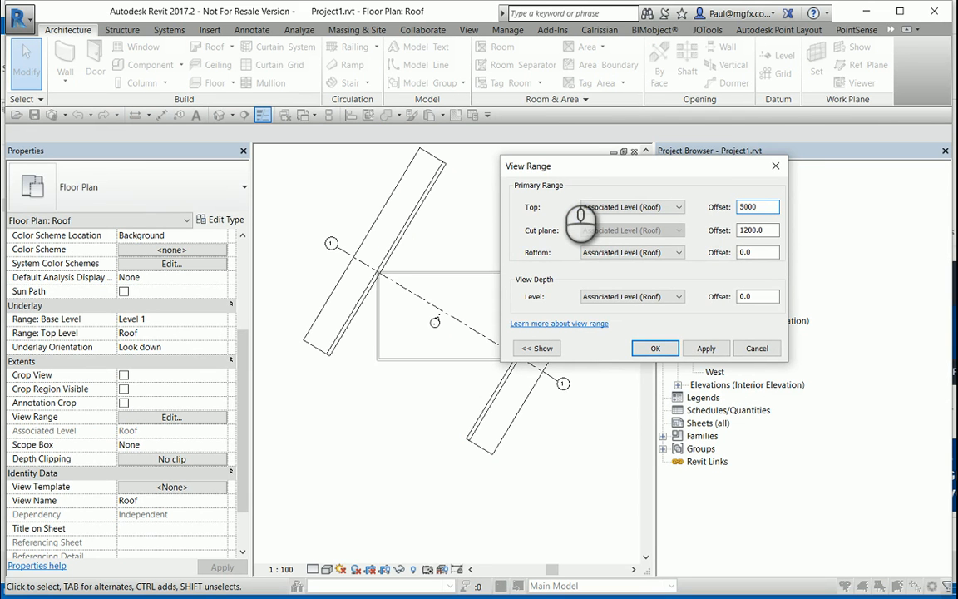
drag(774, 230, 706, 228)
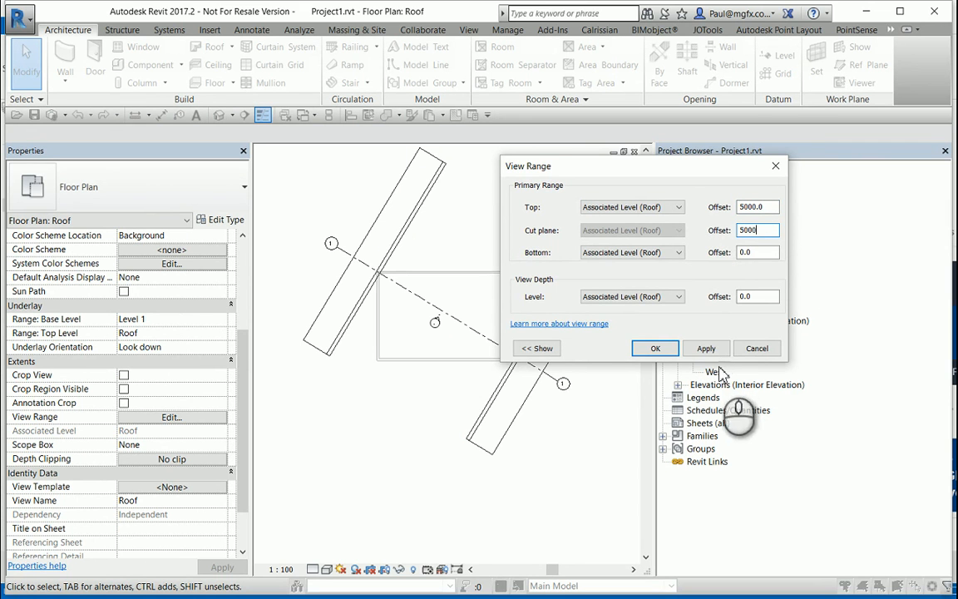
click(655, 348)
Step: Start a Vertical opening in the roof and sketch its rectangle by picking the four walls with a 300 mm outward offset
click(438, 298)
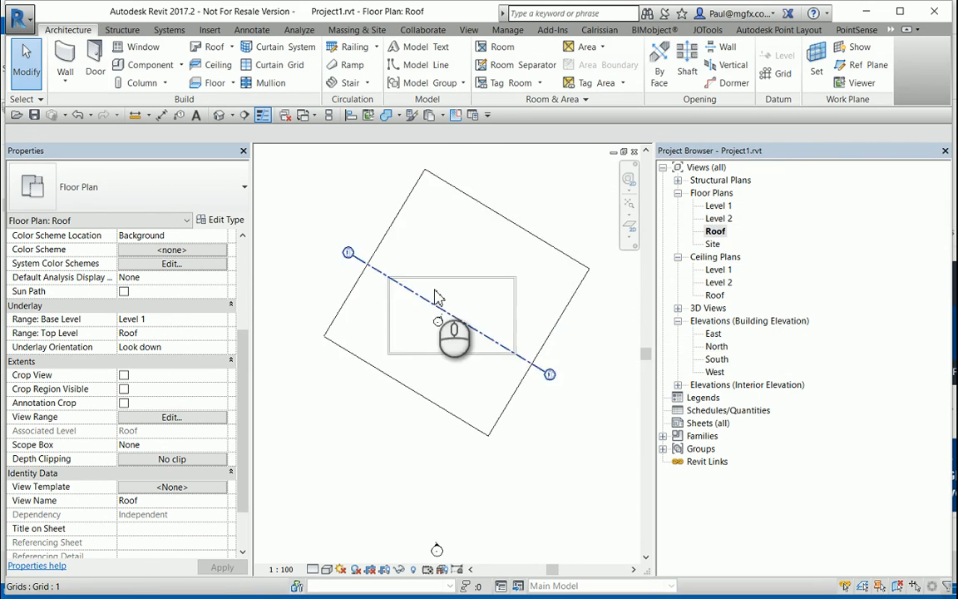
scroll(460, 311, down, 2)
click(478, 235)
click(471, 214)
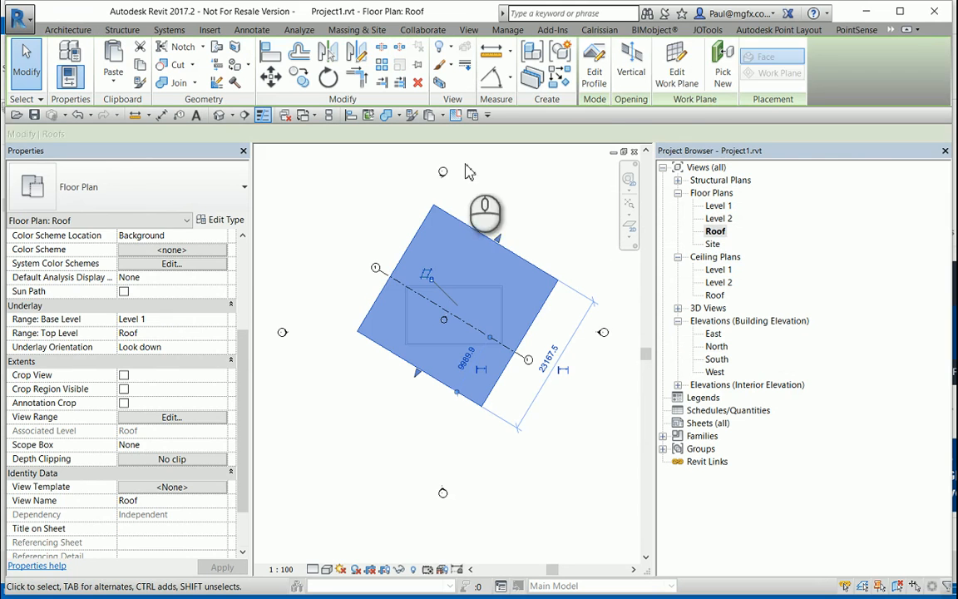
click(630, 61)
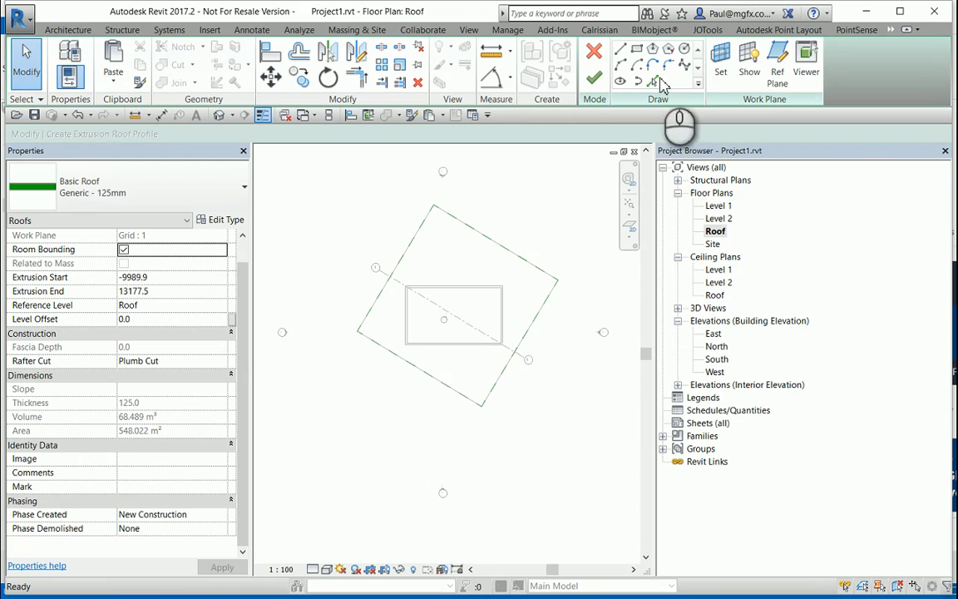
click(654, 82)
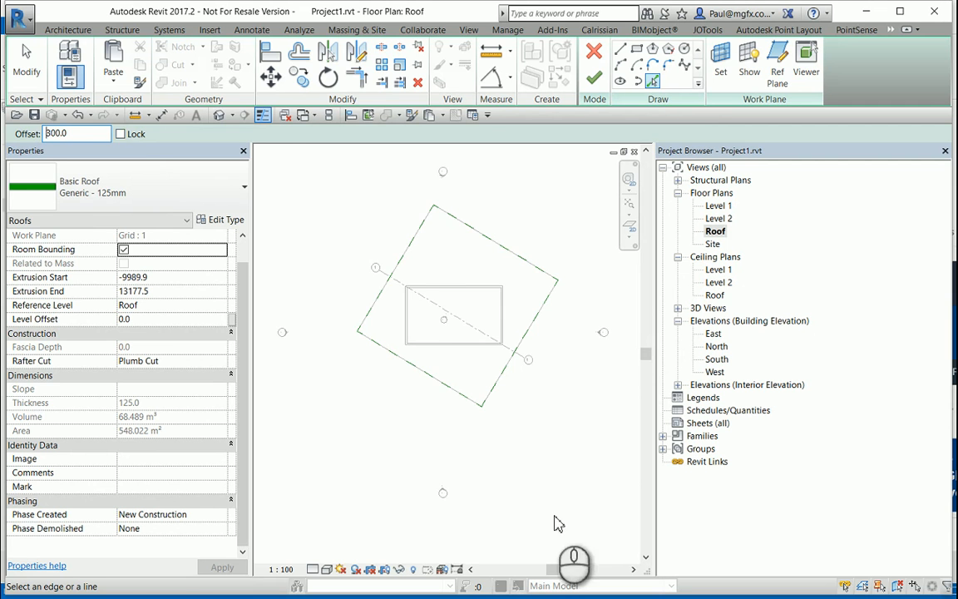
scroll(419, 274, up, 5)
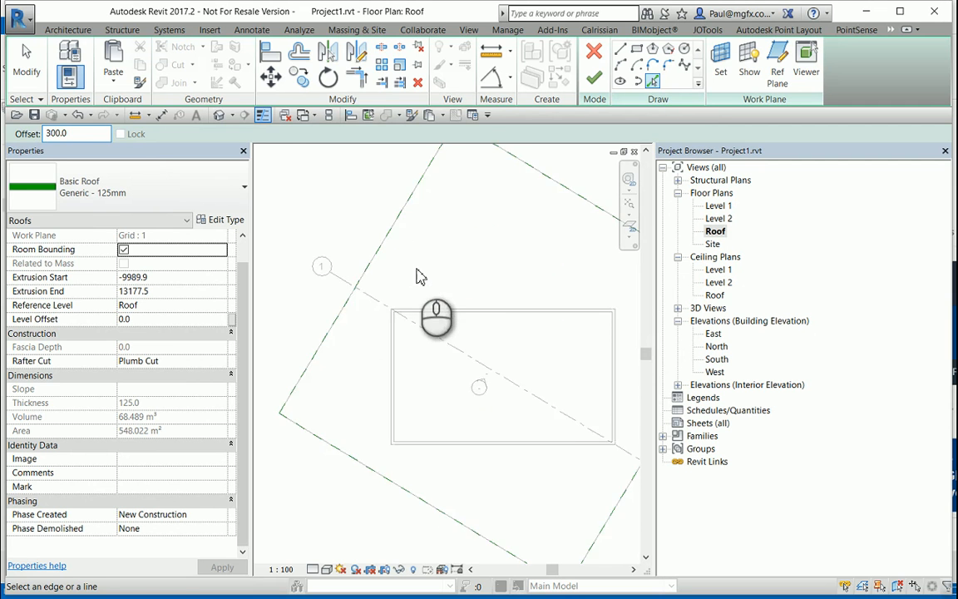
click(459, 308)
click(360, 363)
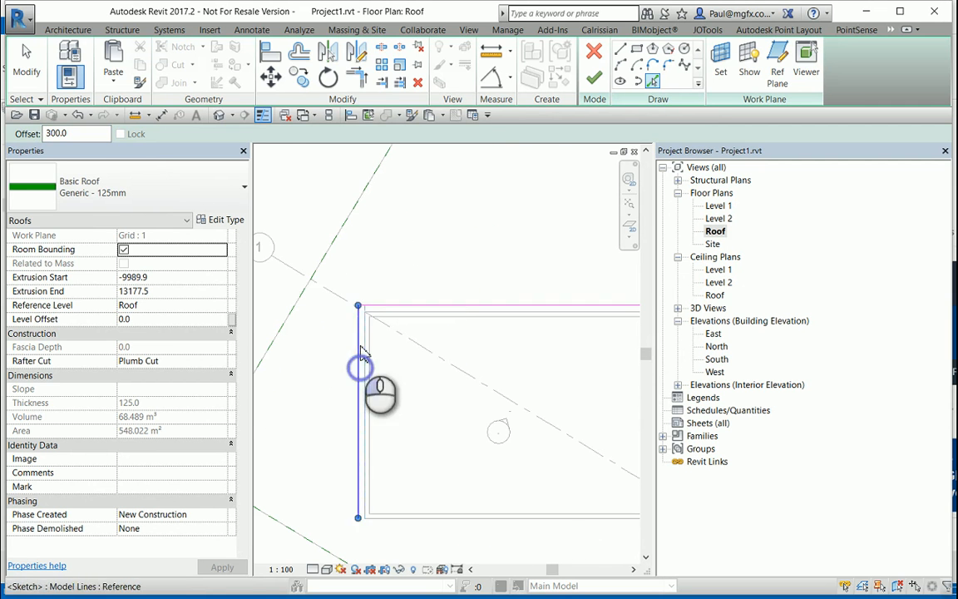
middle_drag(434, 491, 363, 360)
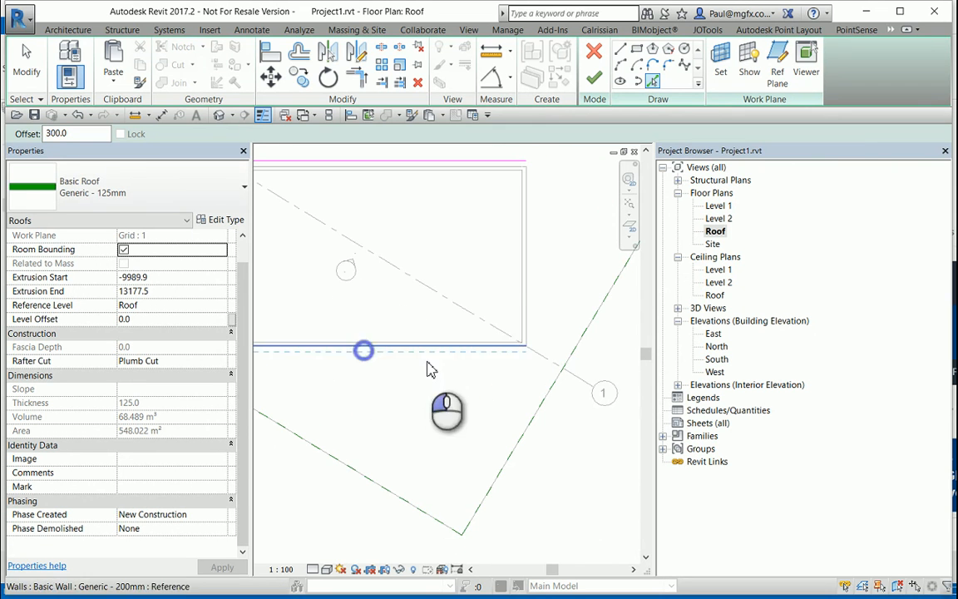
click(364, 350)
click(532, 306)
scroll(438, 351, down, 3)
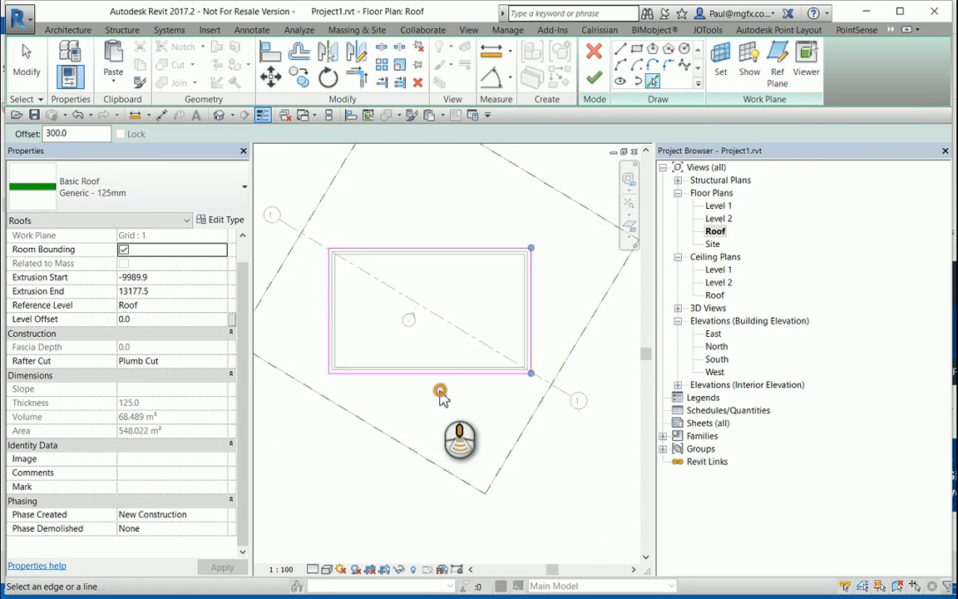
Step: Check the opening outline around the walls, finish the vertical opening and deselect the roof
scroll(380, 309, up, 2)
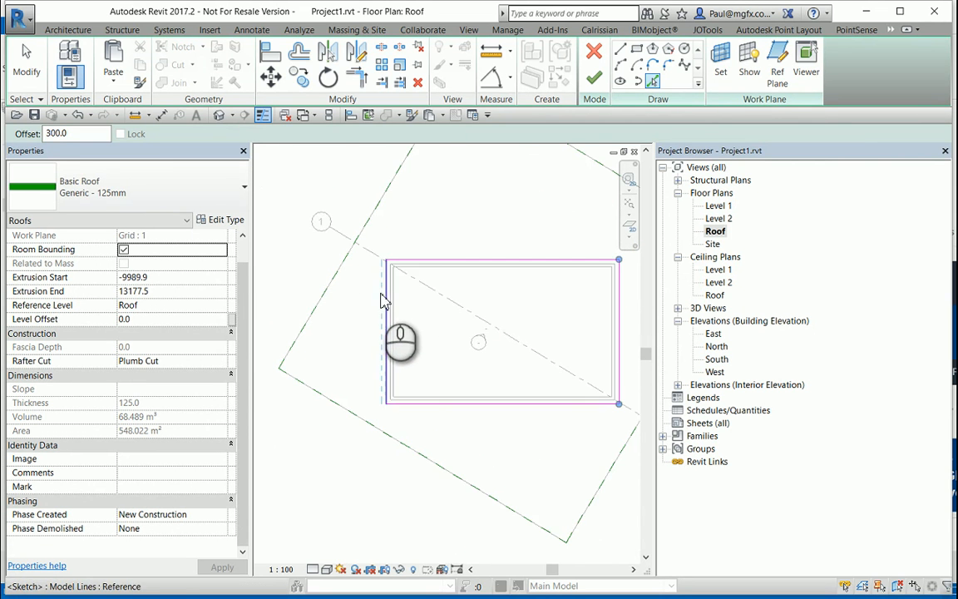
scroll(333, 267, down, 3)
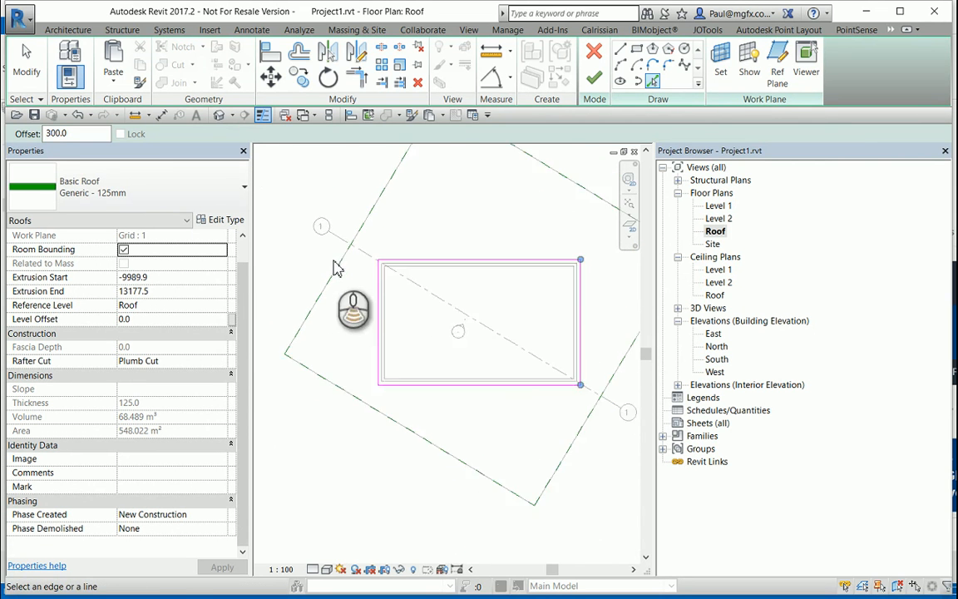
click(595, 81)
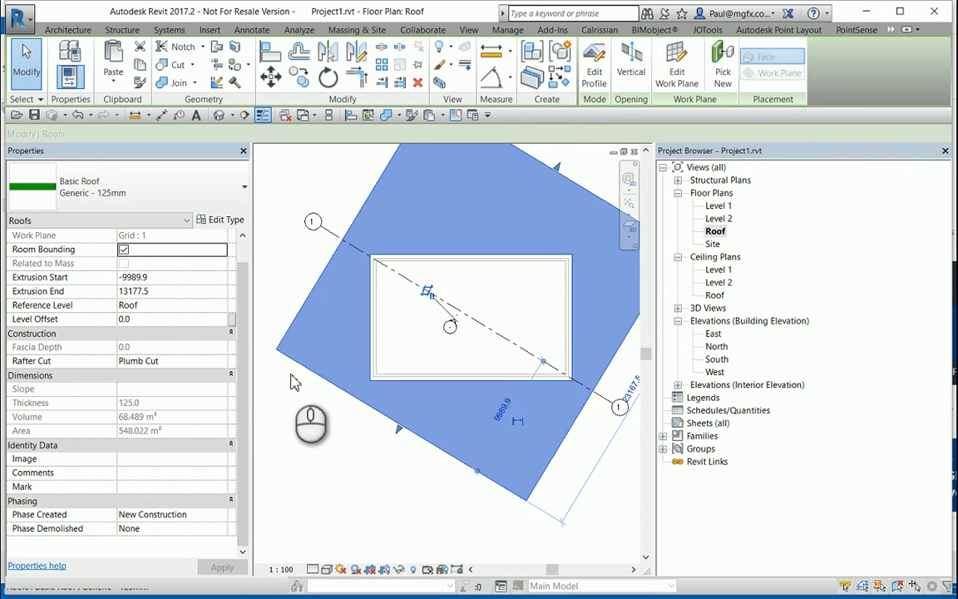
click(567, 161)
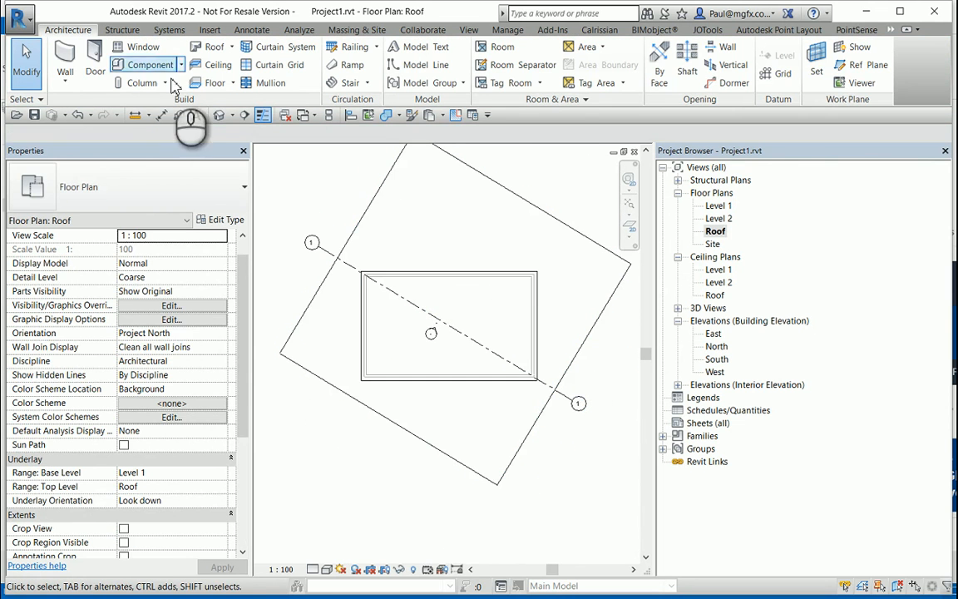
Step: Show the cut roof in the 3D view from above with Fine detail level and Shaded visual style
click(220, 115)
shift+middle_drag(561, 398, 522, 389)
click(326, 569)
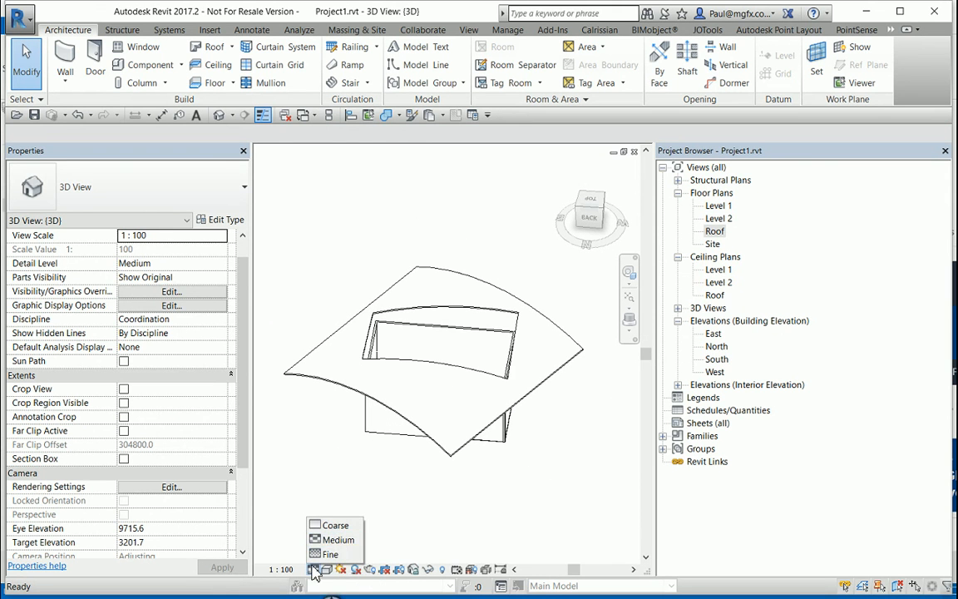
click(330, 553)
click(327, 569)
click(351, 509)
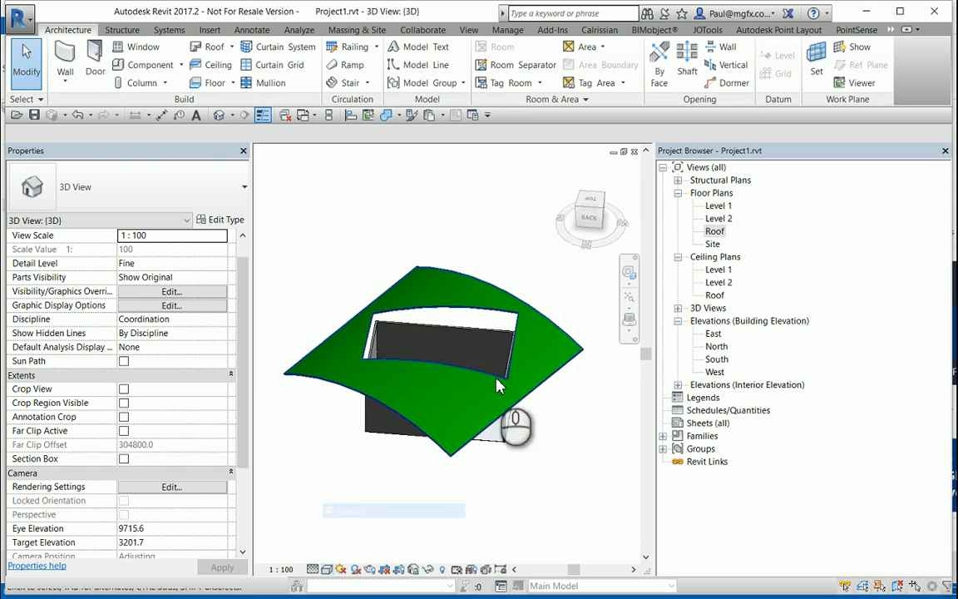
Step: View the cut roof from above in 3D, and open the Roof floor plan
shift+middle_drag(498, 386, 505, 475)
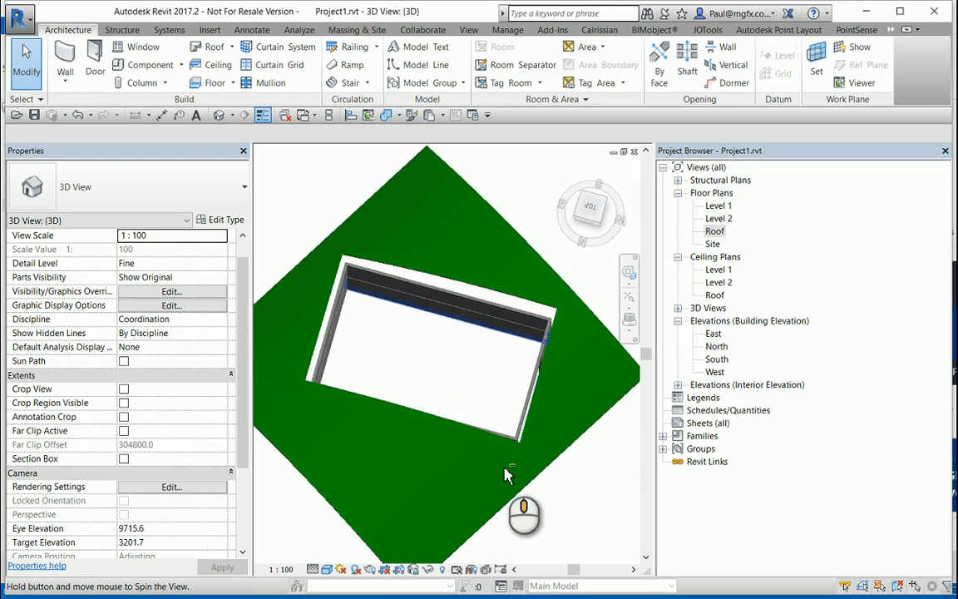
click(714, 233)
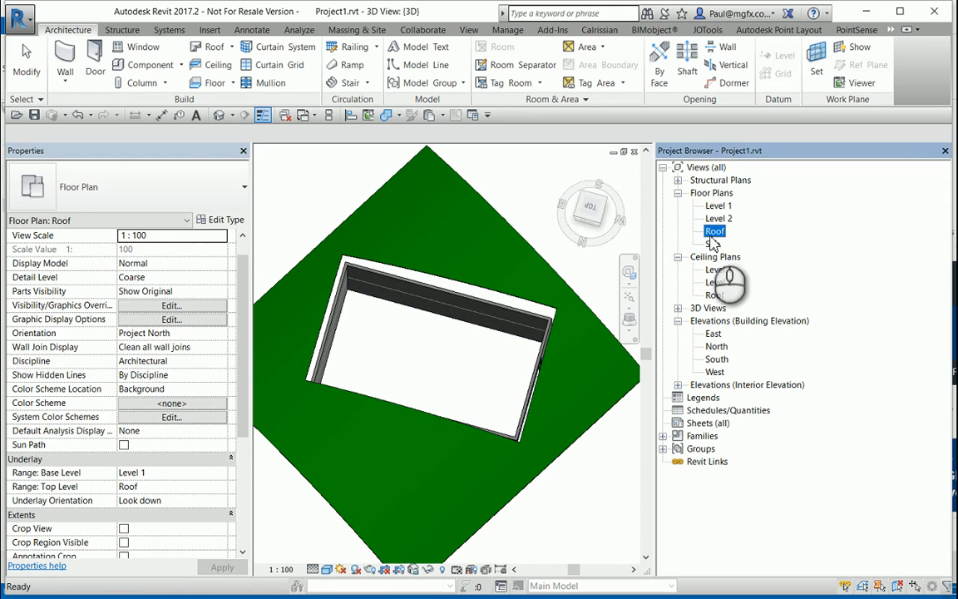
double_click(714, 232)
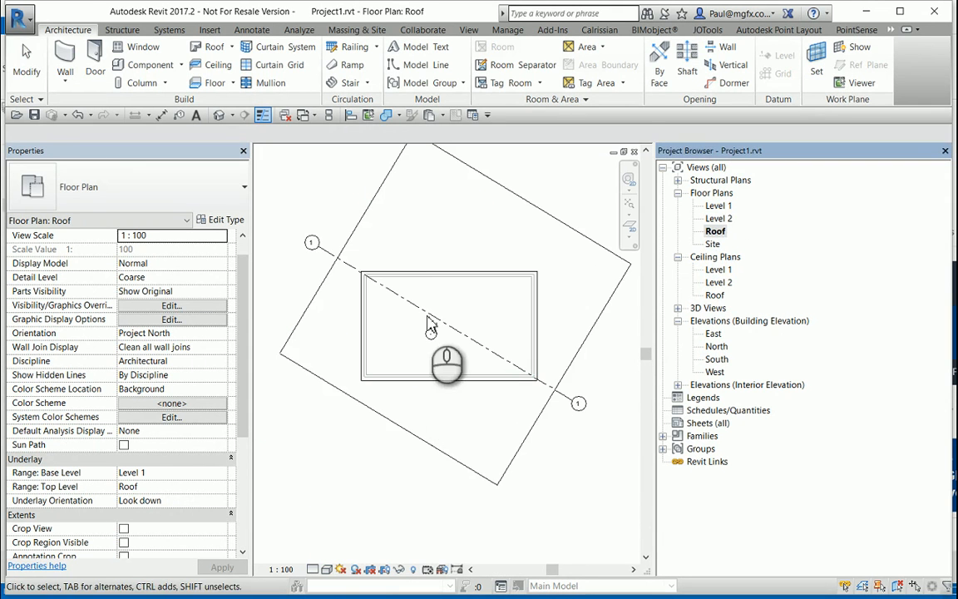
Step: Add the roof's four outer edges to its vertical opening sketch, finish the opening and inspect the trimmed roof in 3D
click(538, 207)
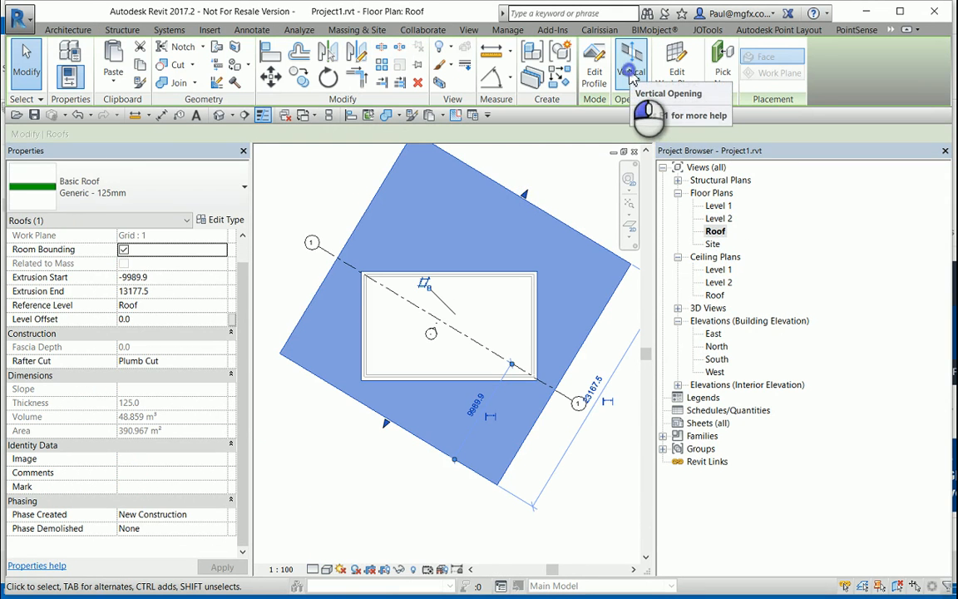
click(632, 73)
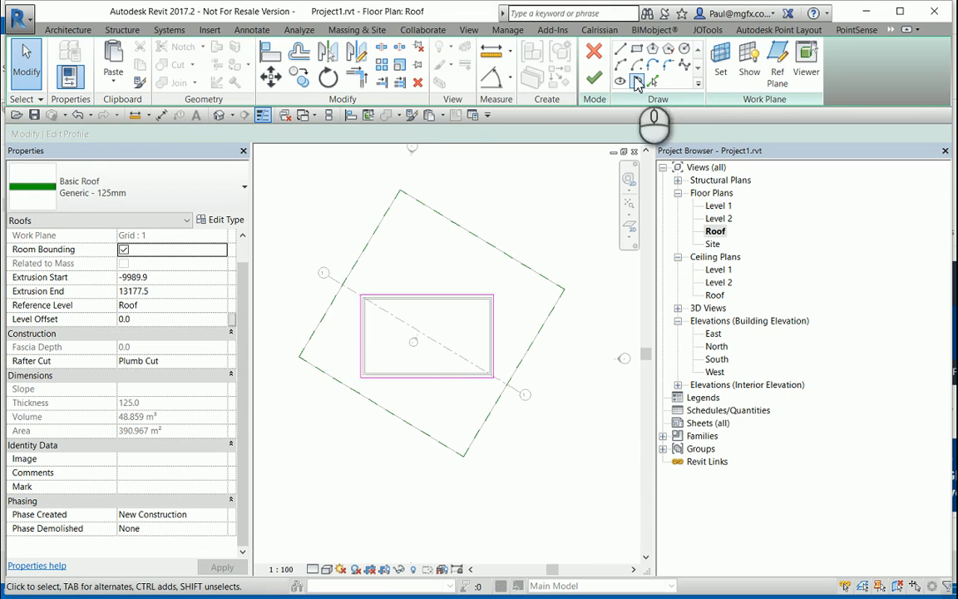
click(650, 81)
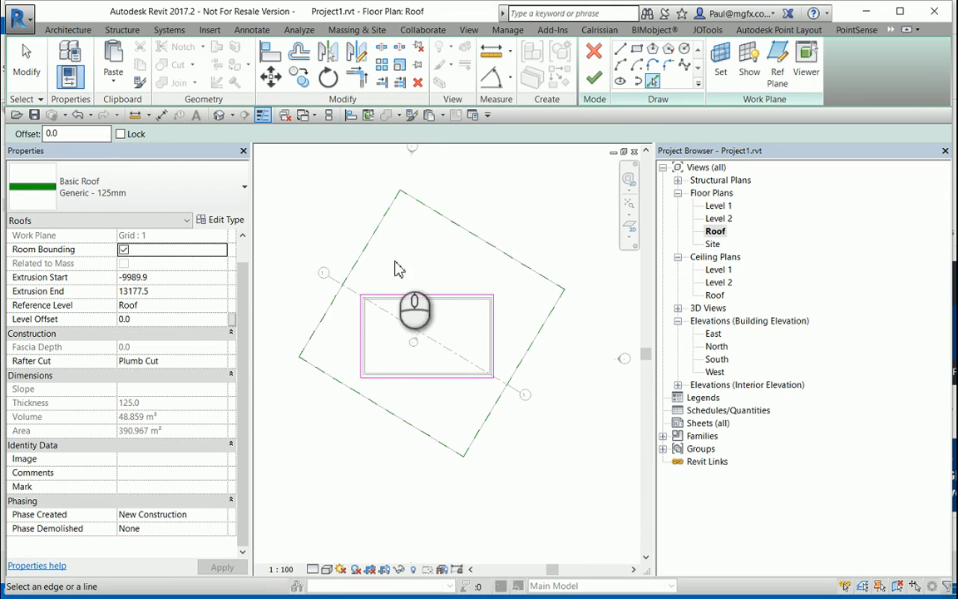
click(370, 242)
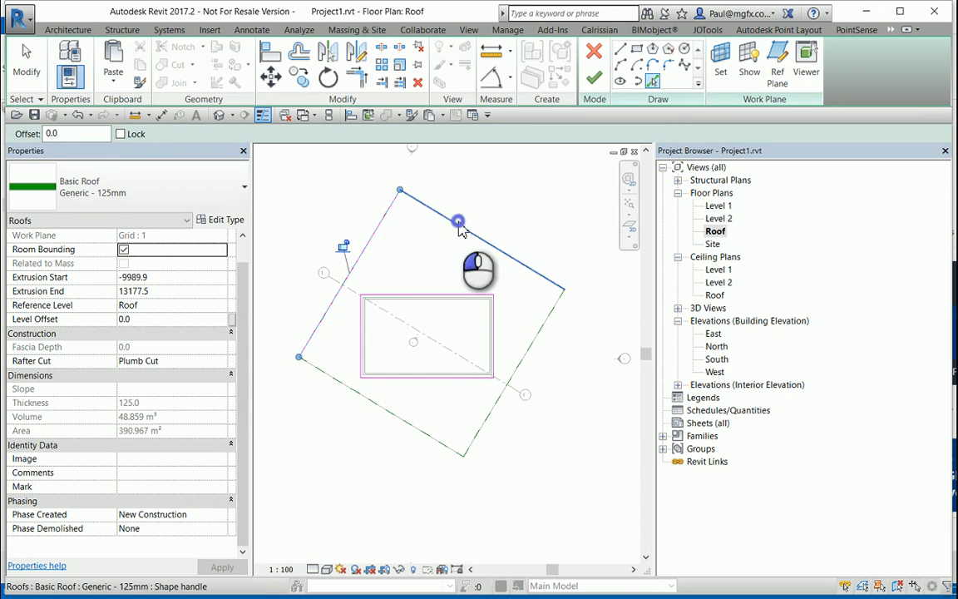
click(460, 227)
click(529, 354)
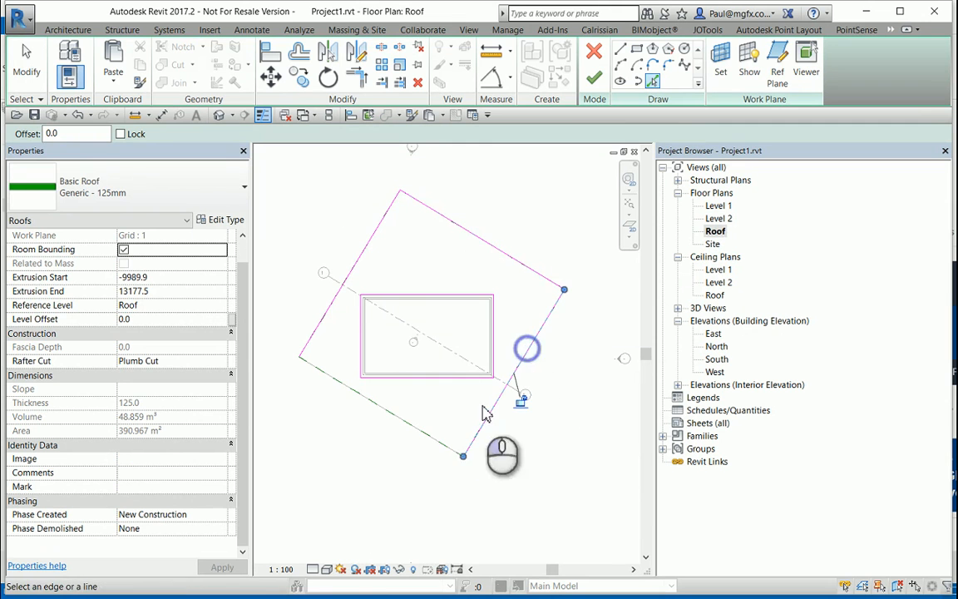
click(401, 429)
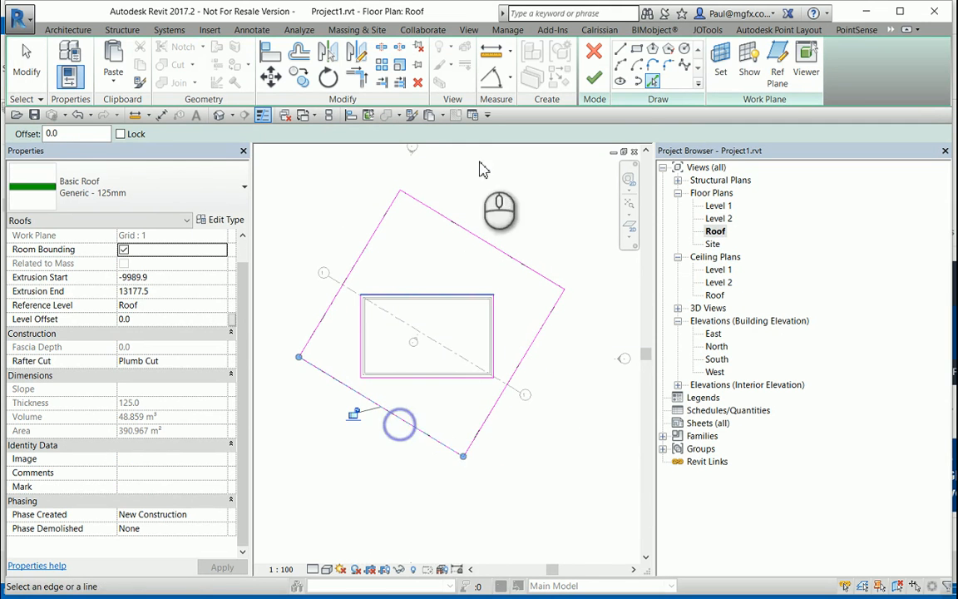
click(596, 80)
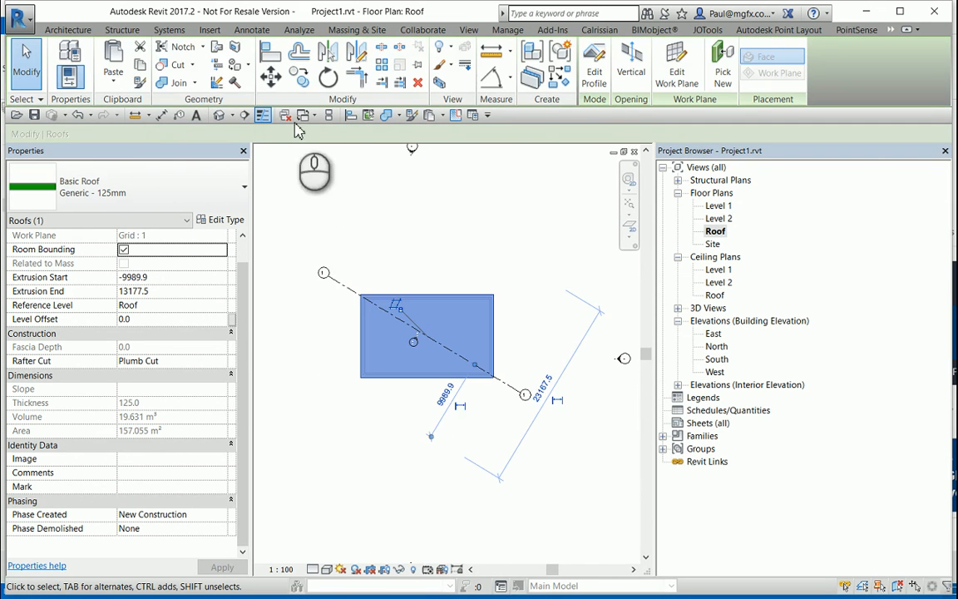
click(218, 114)
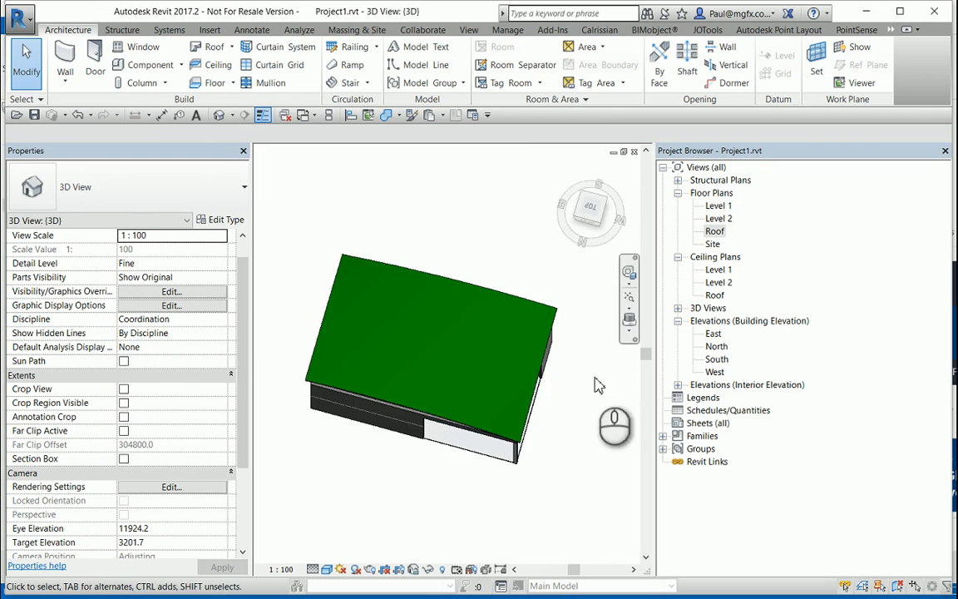
shift+middle_drag(488, 445, 396, 359)
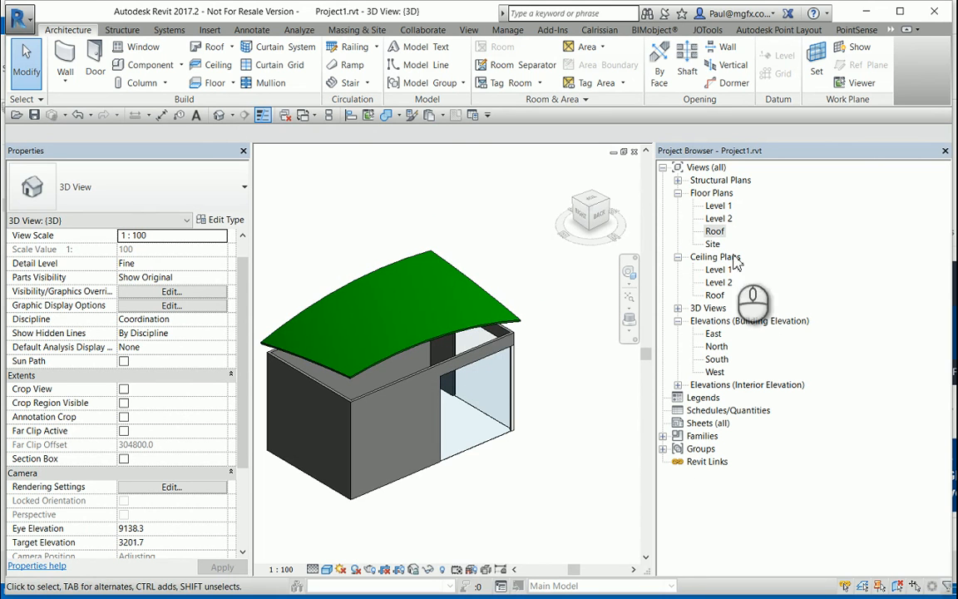
Step: Return to the Roof floor plan and open the Elevation 1 - a view from the elevation marker beside the diagonal grid line
double_click(715, 233)
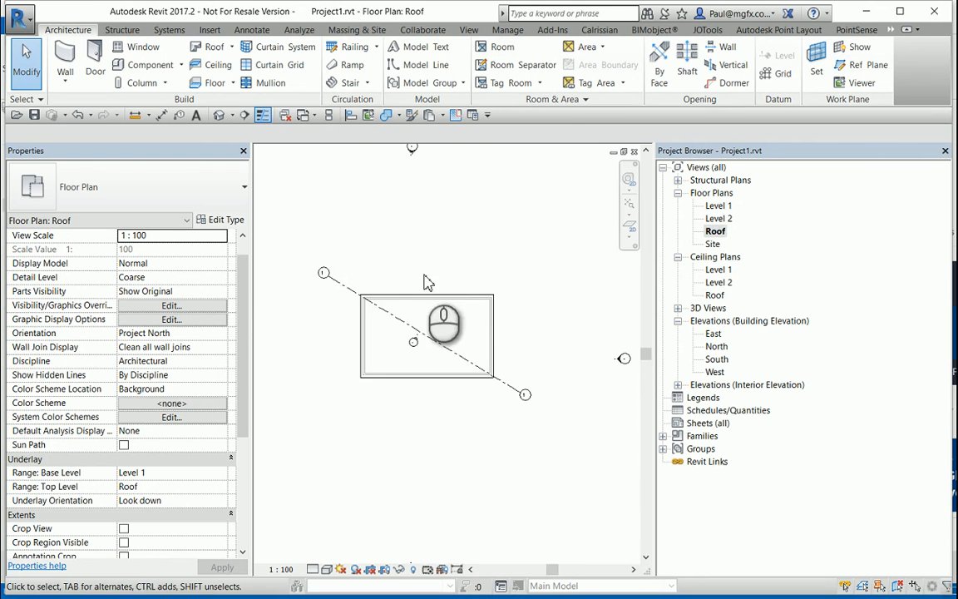
scroll(455, 304, up, 5)
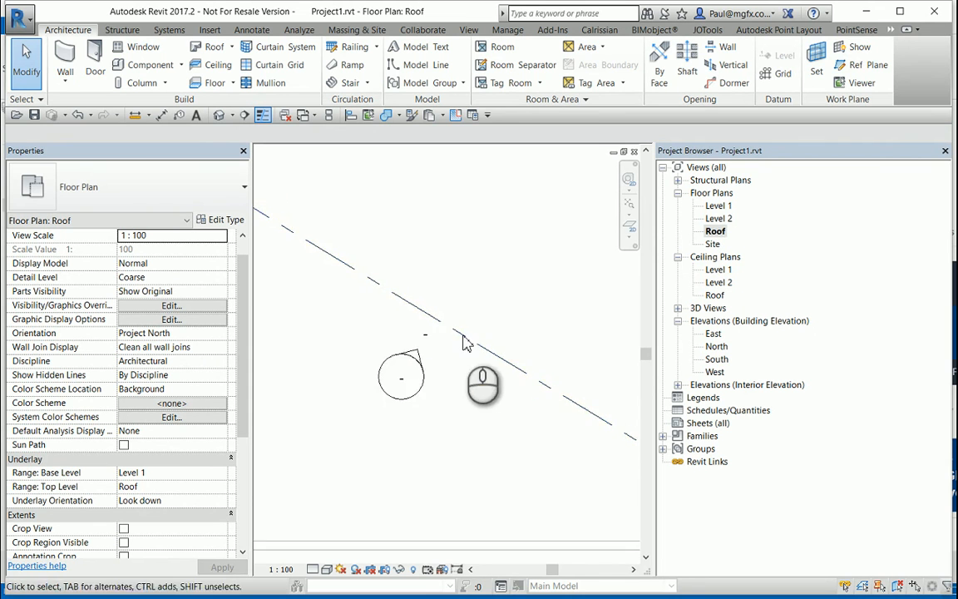
scroll(287, 233, down, 3)
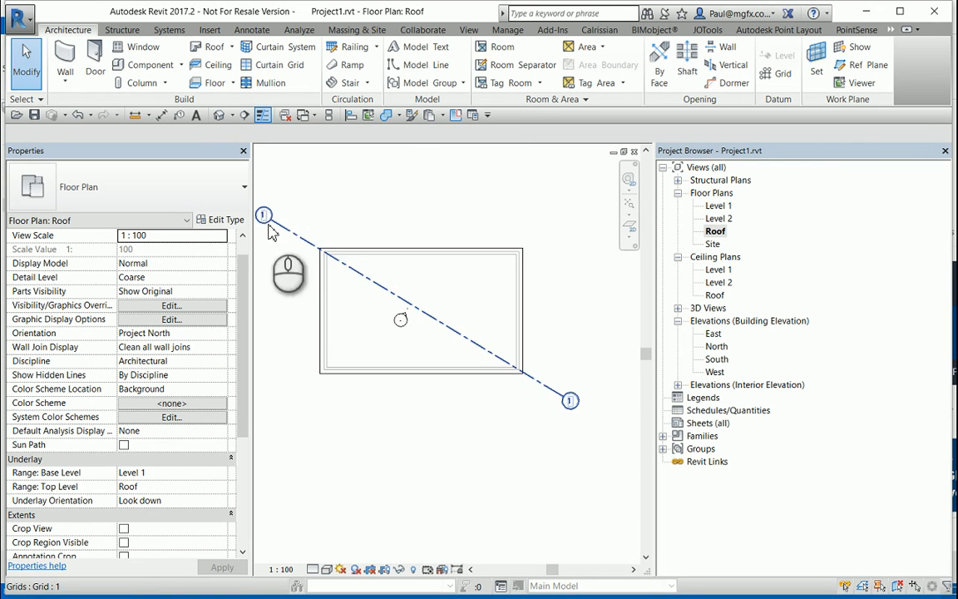
scroll(350, 338, up, 1)
scroll(350, 338, up, 4)
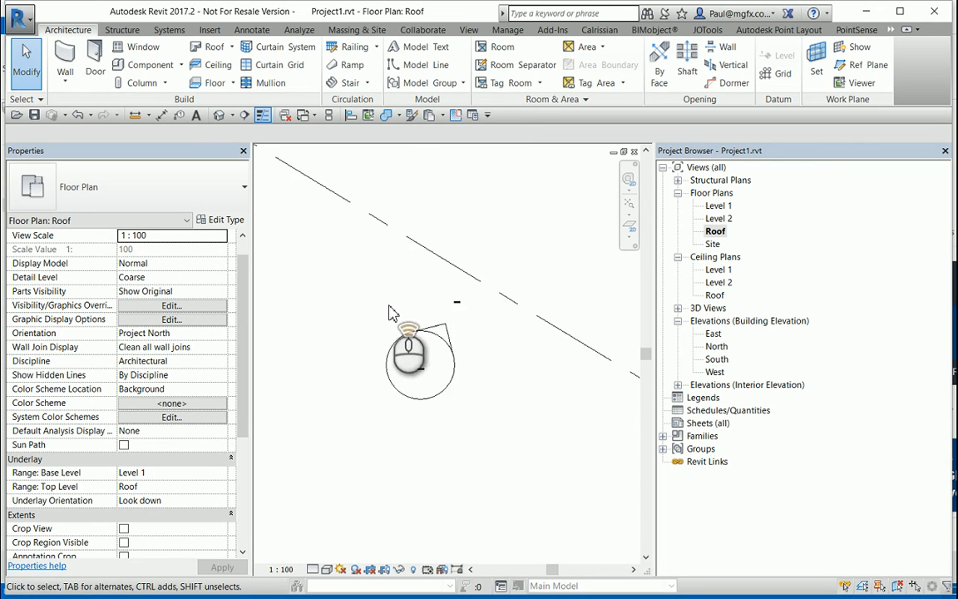
double_click(443, 329)
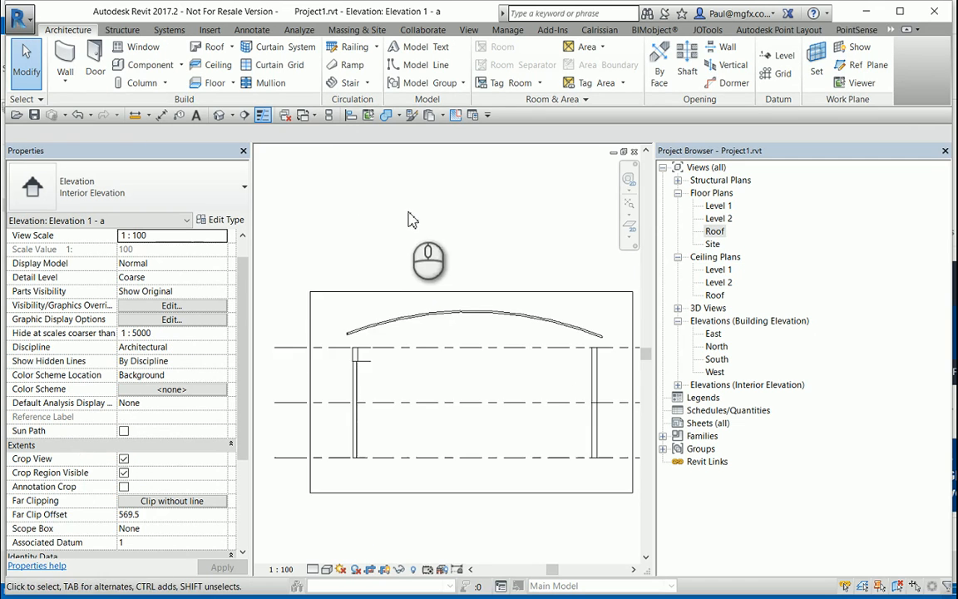
scroll(396, 338, down, 2)
scroll(424, 366, up, 3)
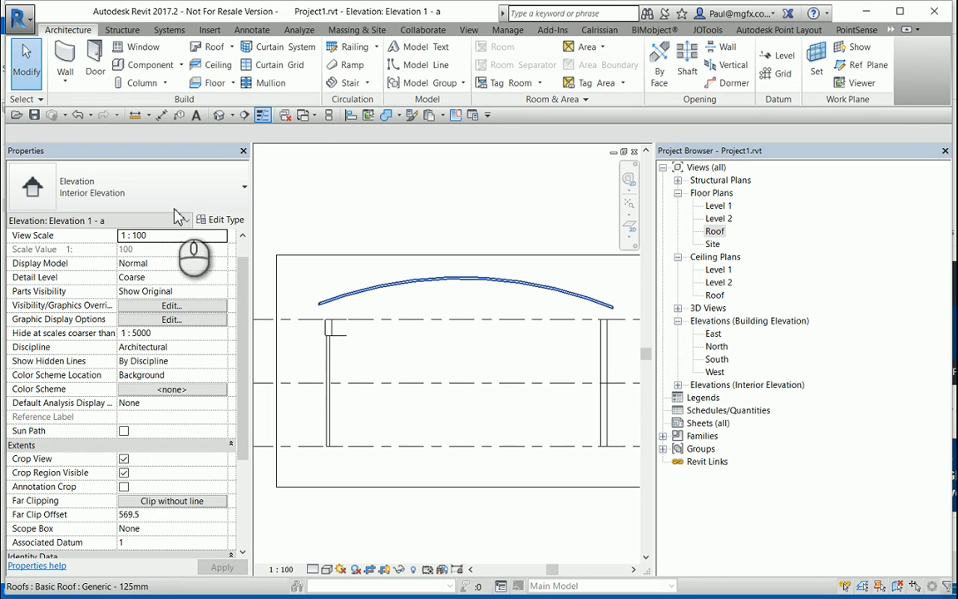
Step: Start a structural truss and load the M_Howe Flat Truss family from the Structural Trusses folder
click(122, 30)
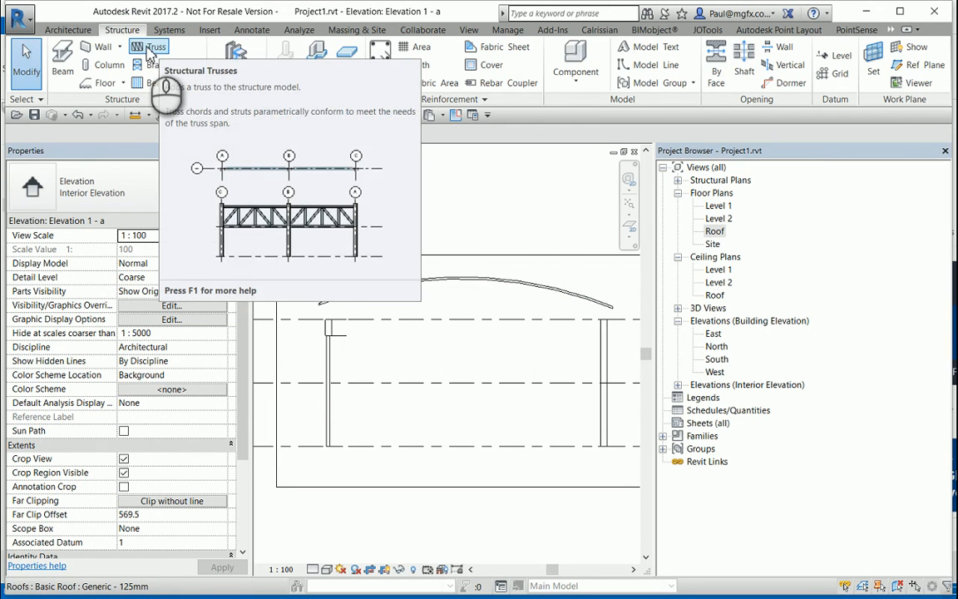
click(151, 48)
click(592, 317)
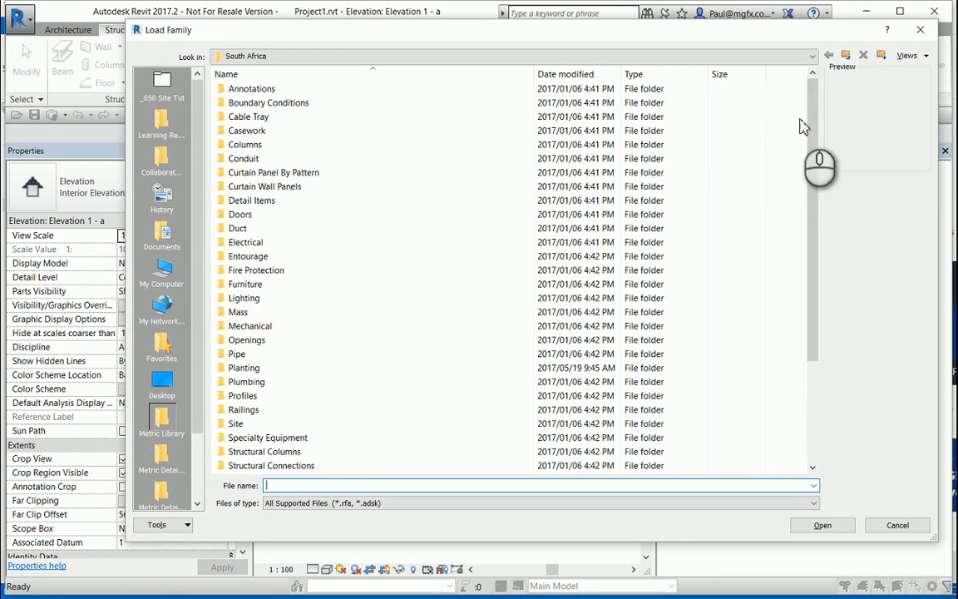
drag(815, 116, 813, 216)
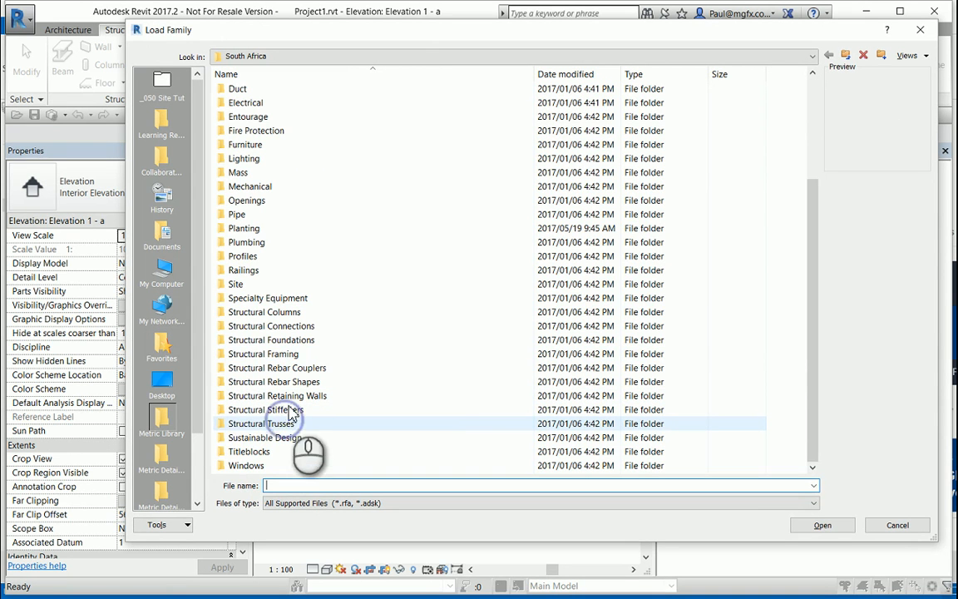
double_click(231, 425)
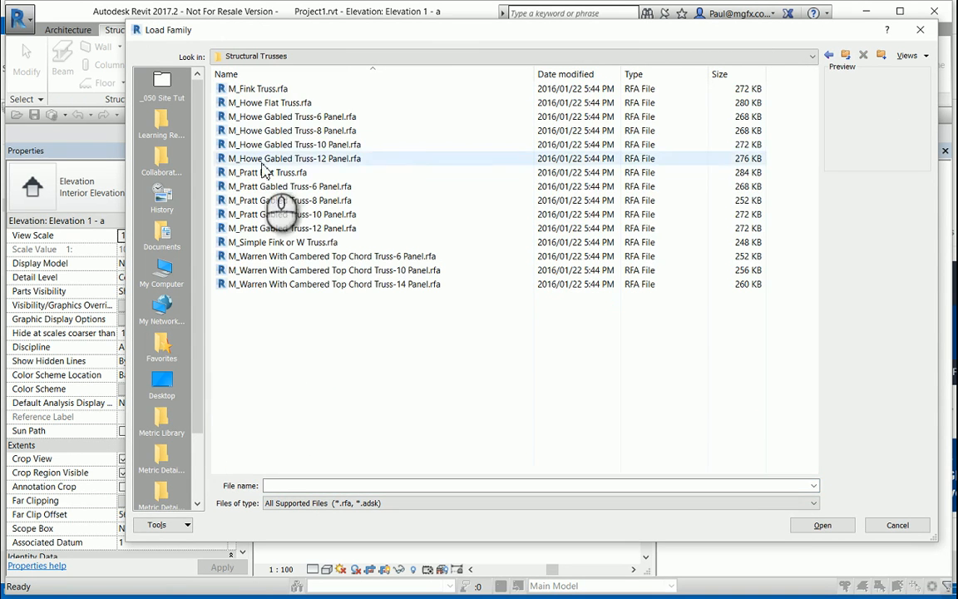
click(273, 102)
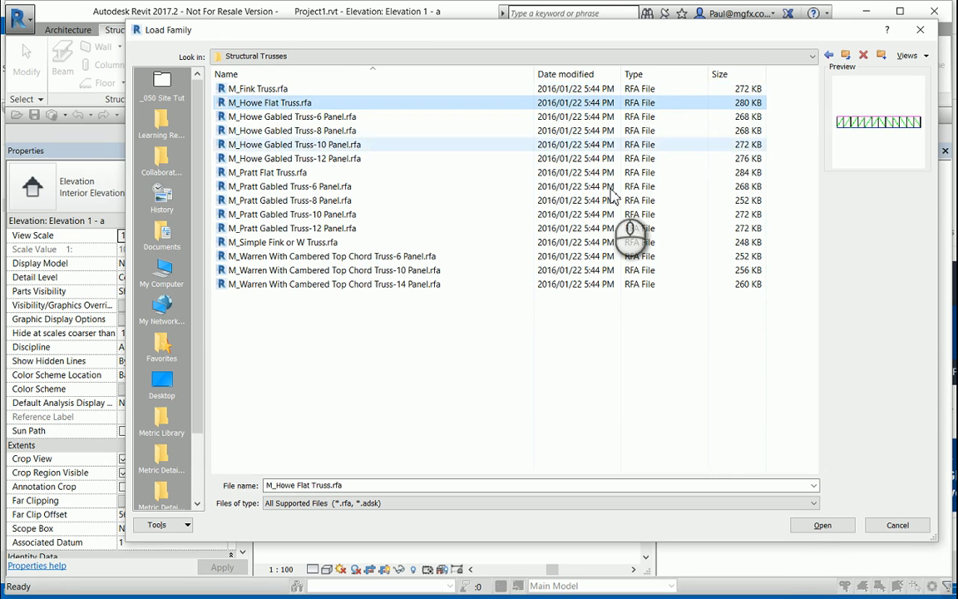
click(811, 525)
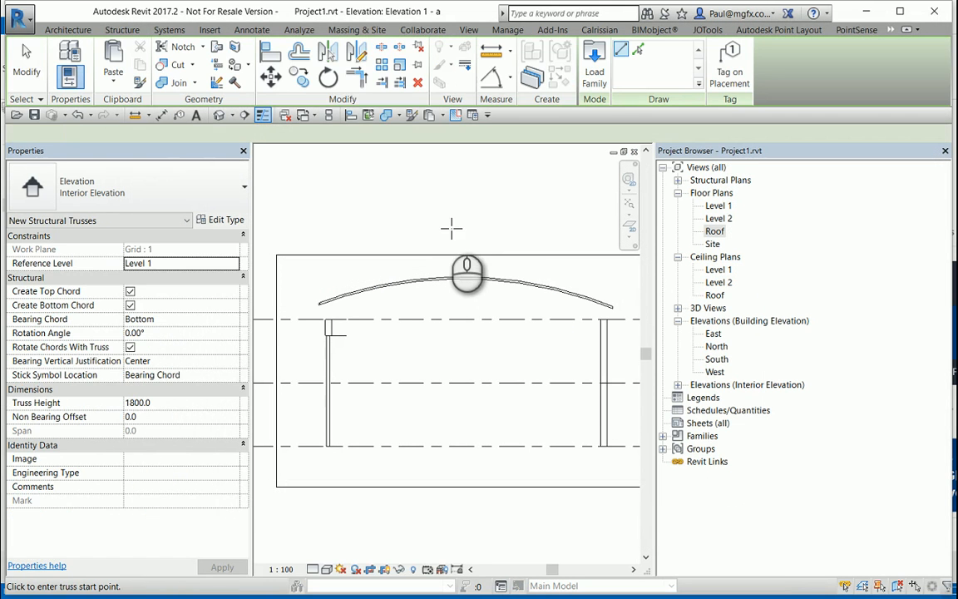
scroll(305, 359, up, 5)
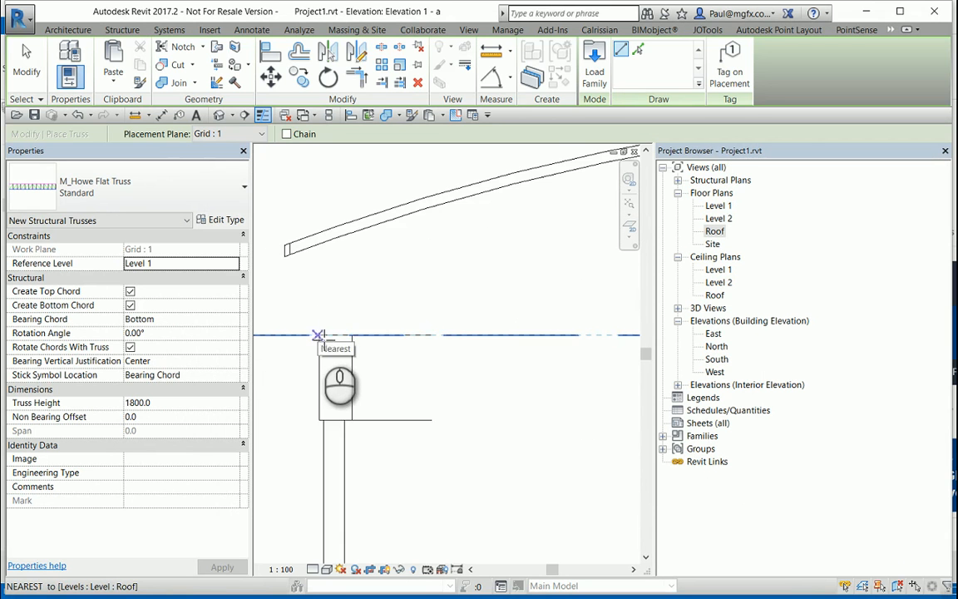
scroll(321, 337, up, 5)
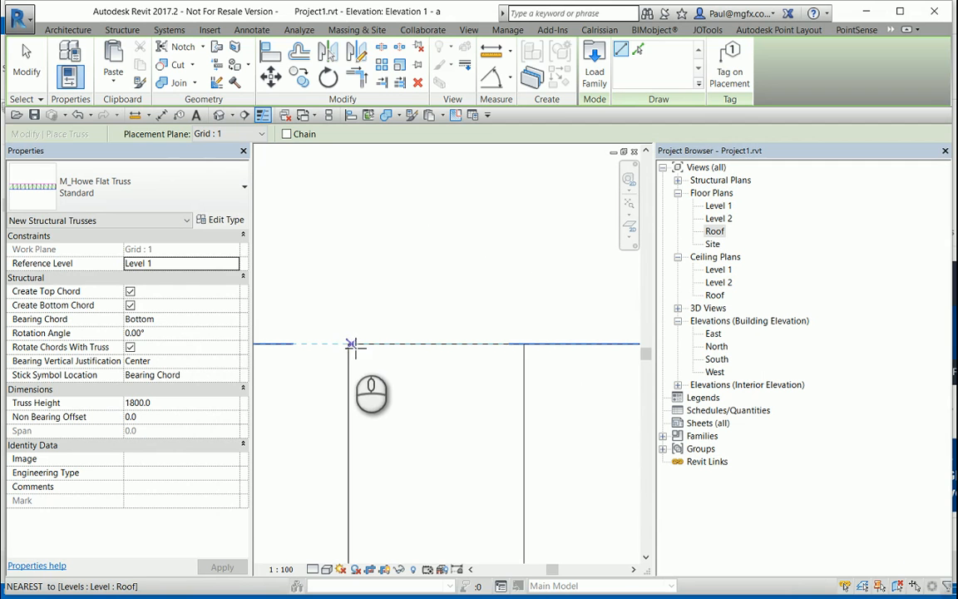
scroll(372, 341, down, 3)
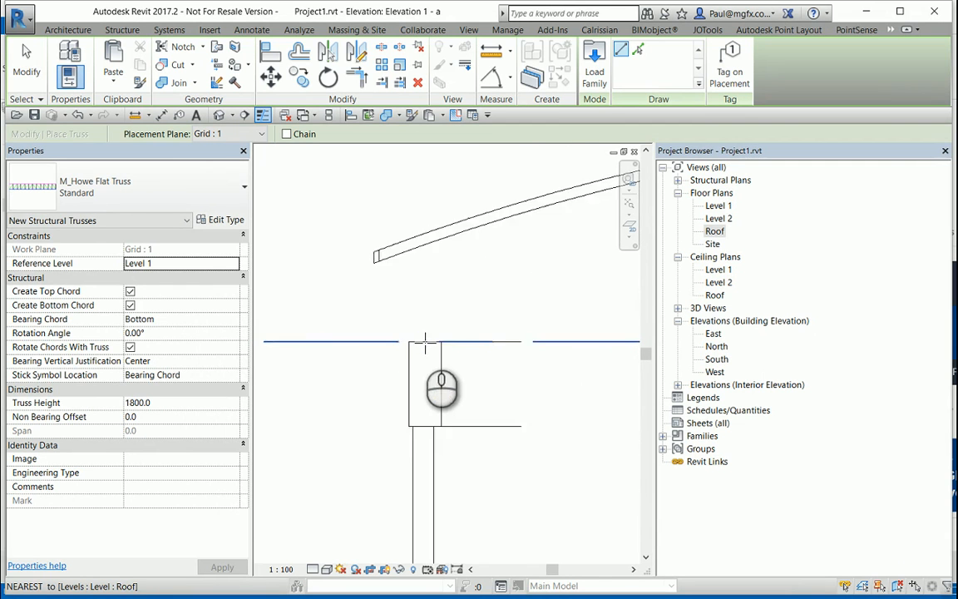
scroll(397, 337, up, 3)
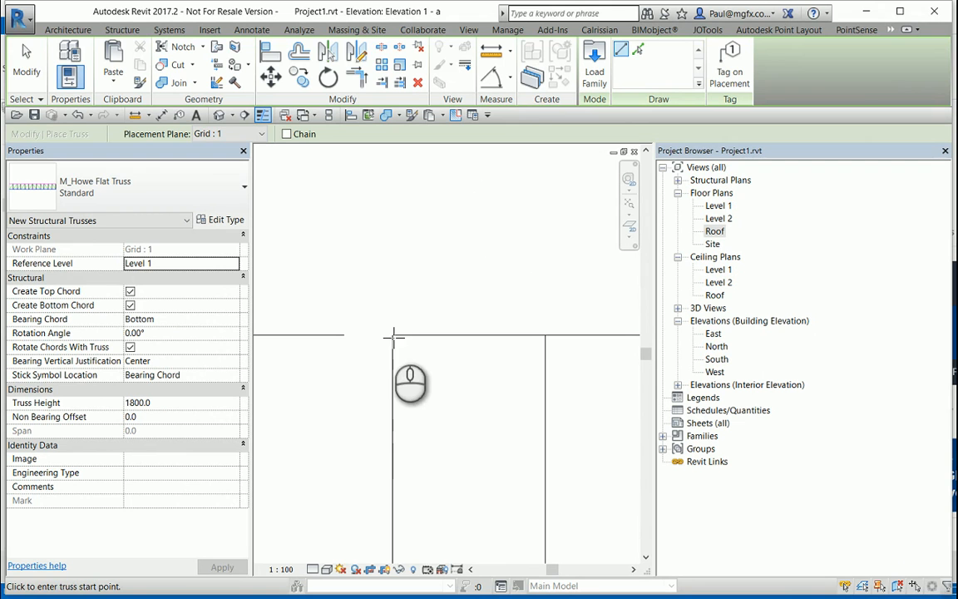
scroll(411, 326, down, 3)
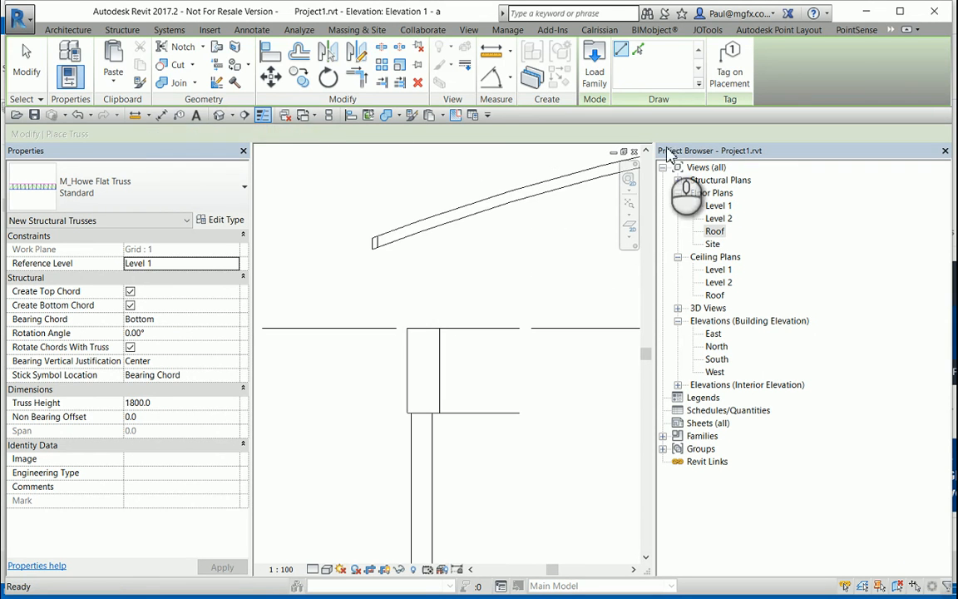
key(Escape)
Step: Return to the Roof floor plan and draw a new grid line directly over diagonal grid 1, from end to end
click(634, 152)
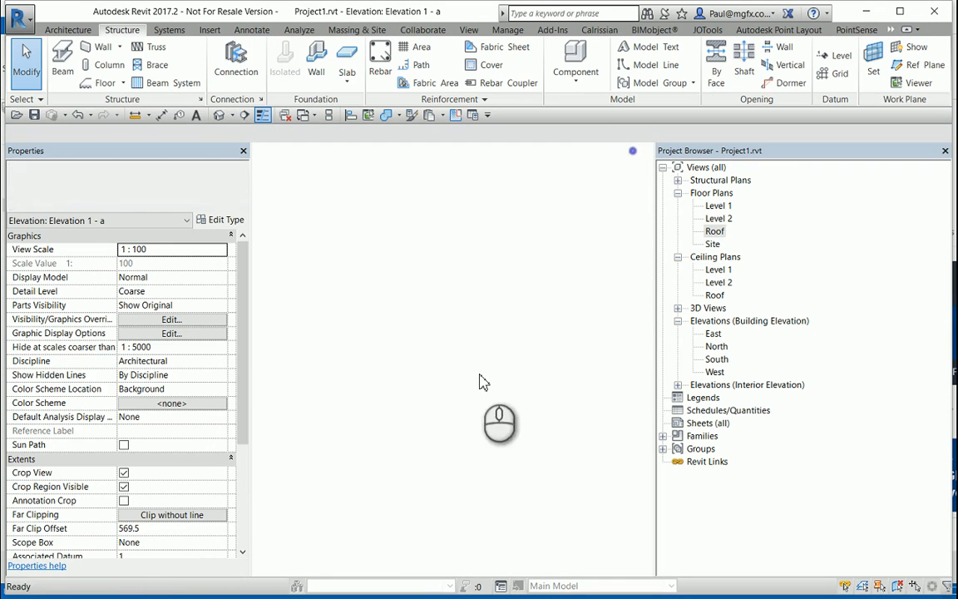
scroll(403, 366, down, 2)
scroll(403, 366, down, 5)
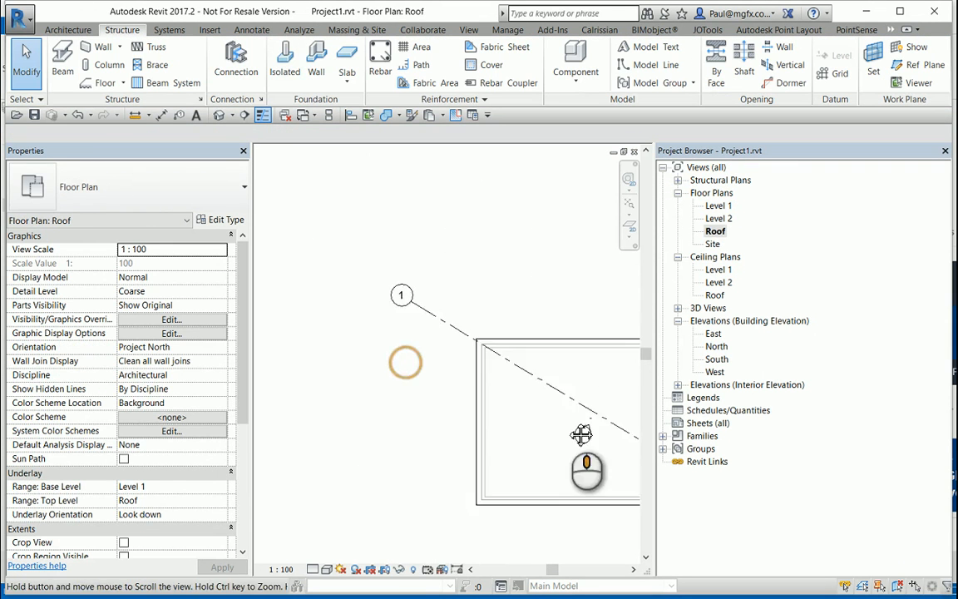
click(374, 298)
right_click(371, 262)
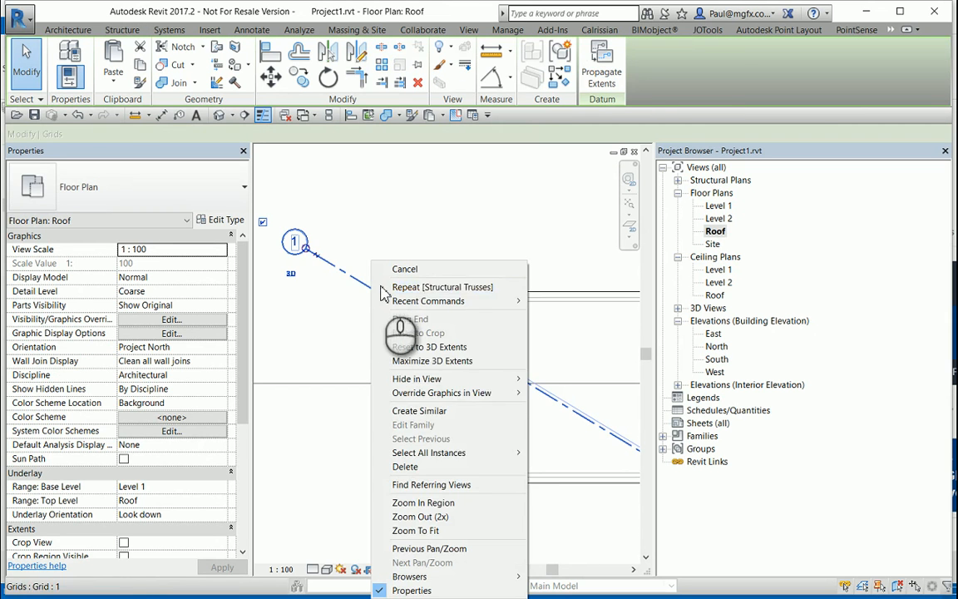
click(429, 410)
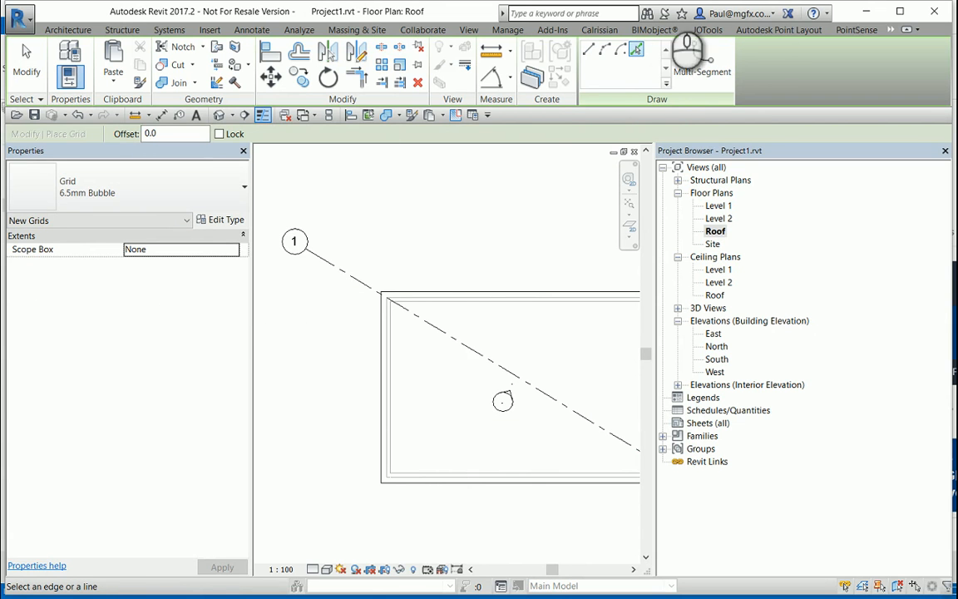
click(588, 50)
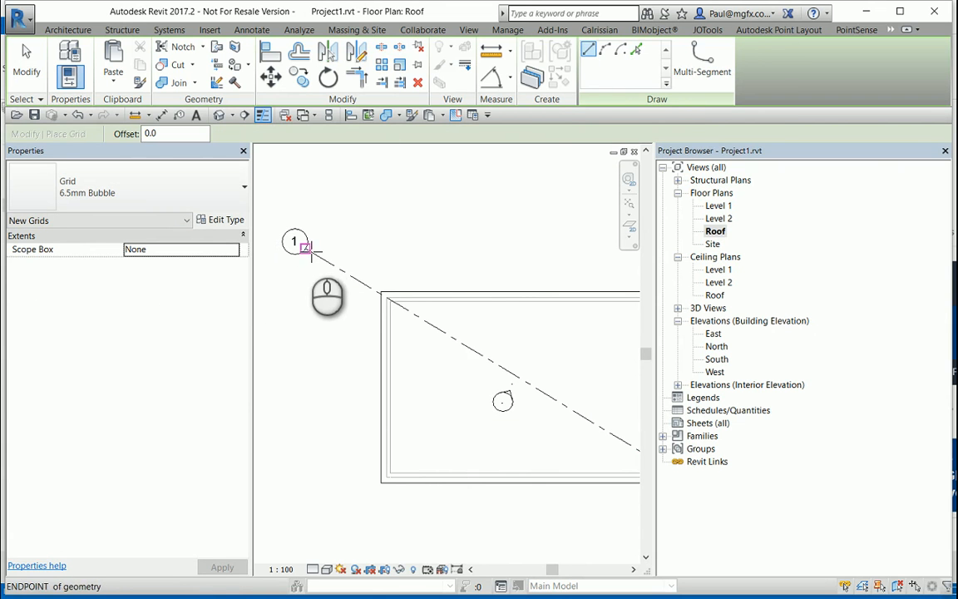
scroll(296, 256, down, 2)
scroll(539, 386, up, 3)
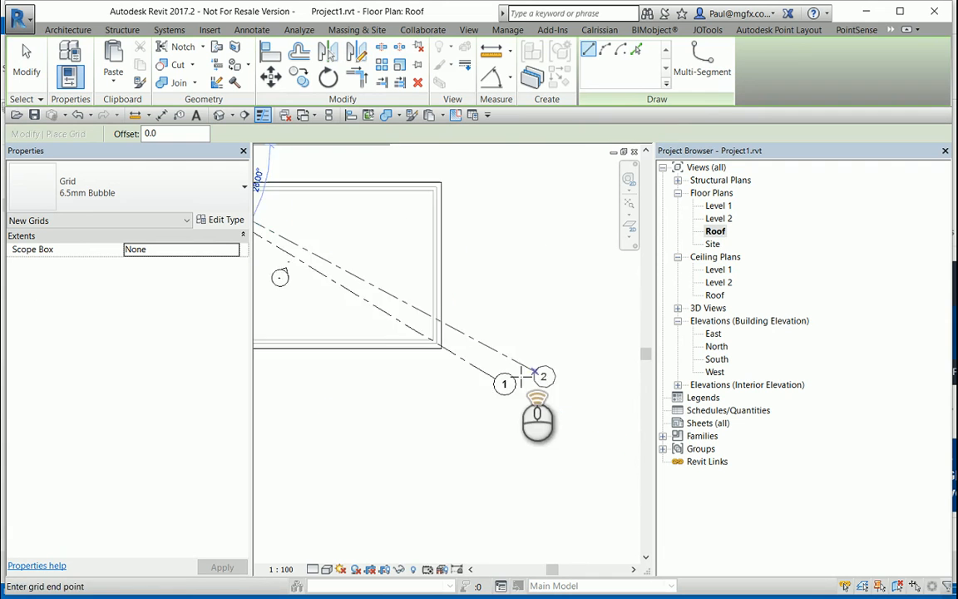
click(497, 387)
scroll(406, 331, down, 3)
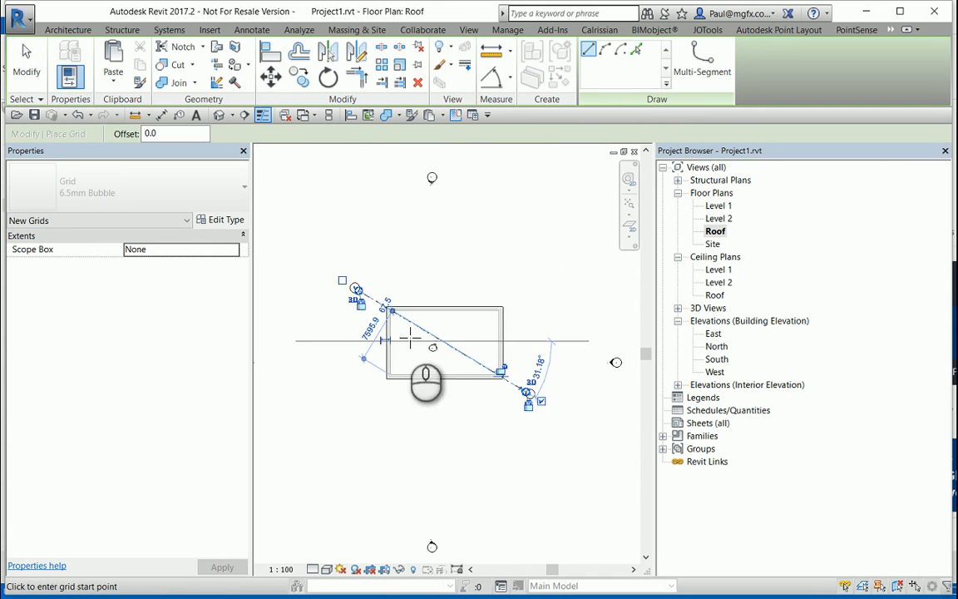
Step: Rotate the new grid line about the roof's upper-left corner on grid 1 so it runs perpendicular to grid 1
scroll(421, 306, up, 3)
scroll(424, 339, up, 4)
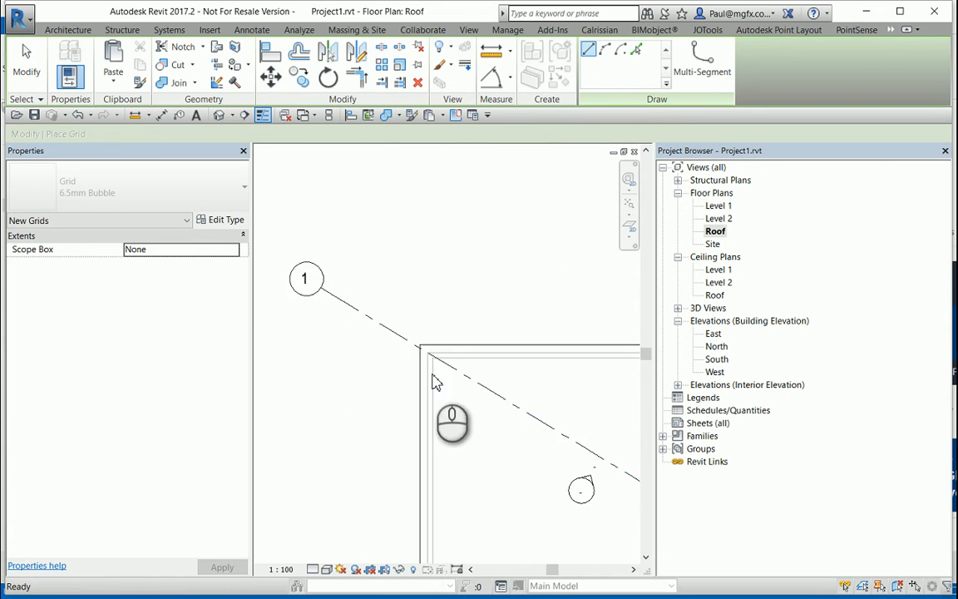
key(Escape)
key(Escape)
click(385, 316)
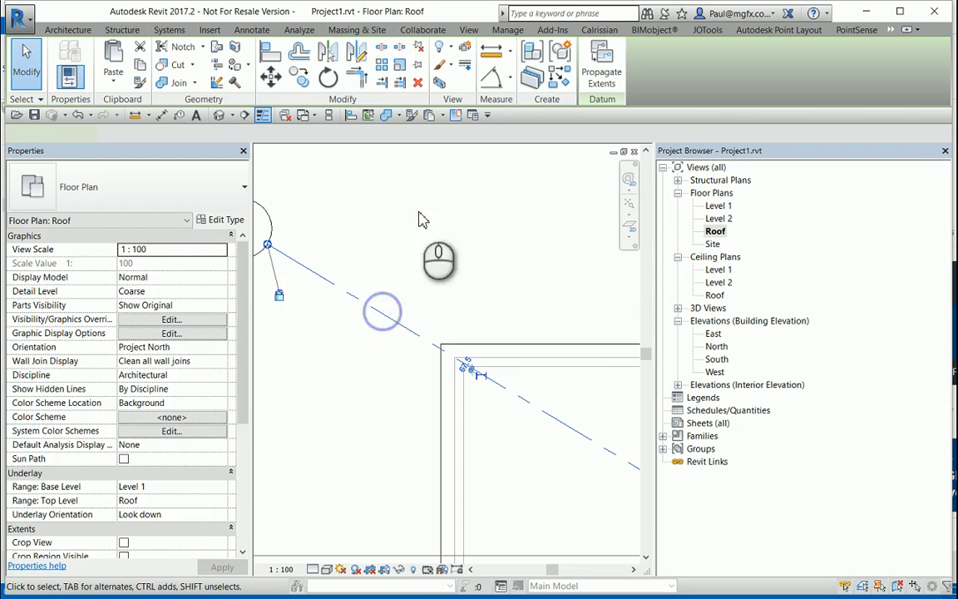
click(330, 79)
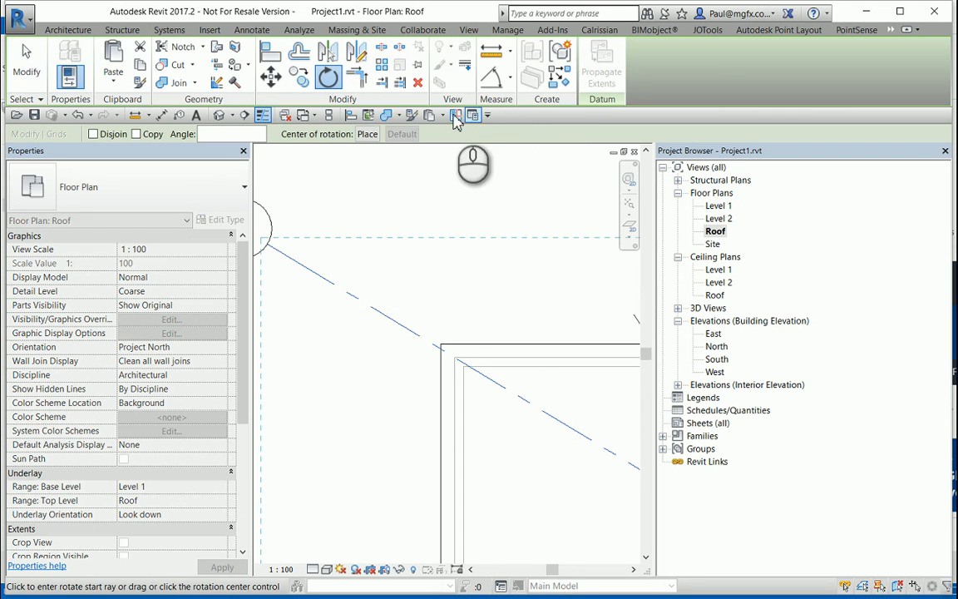
click(367, 133)
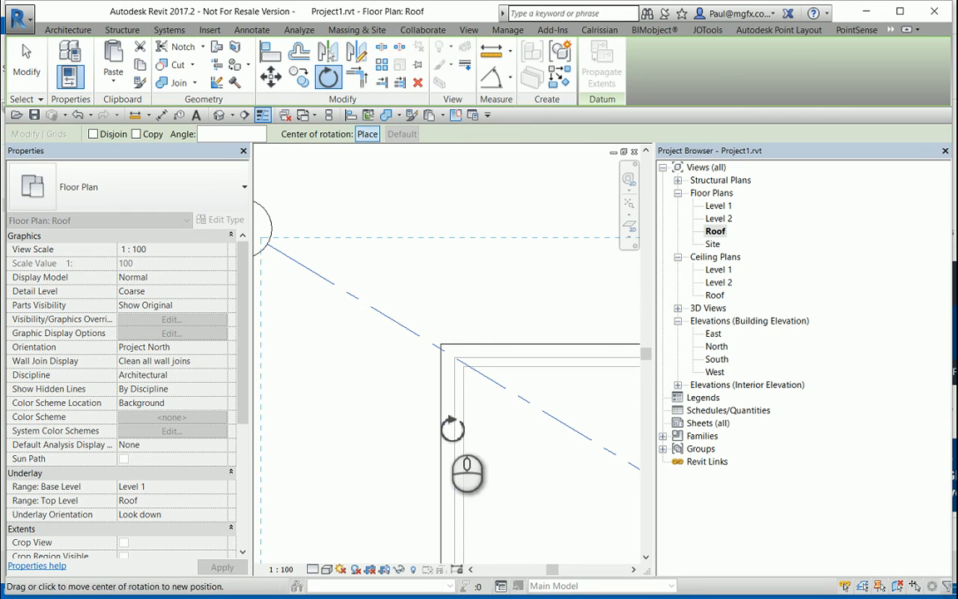
click(440, 348)
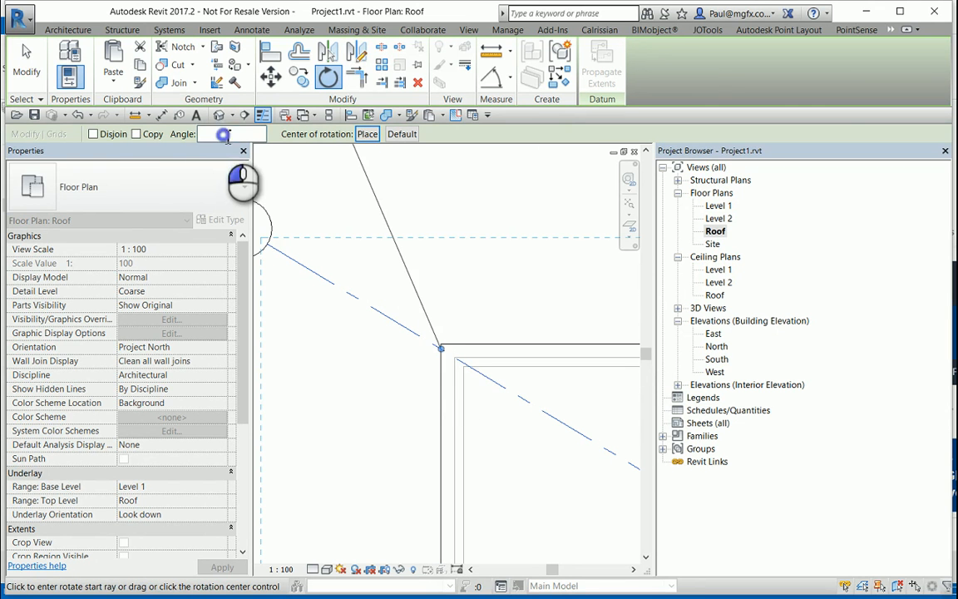
click(571, 284)
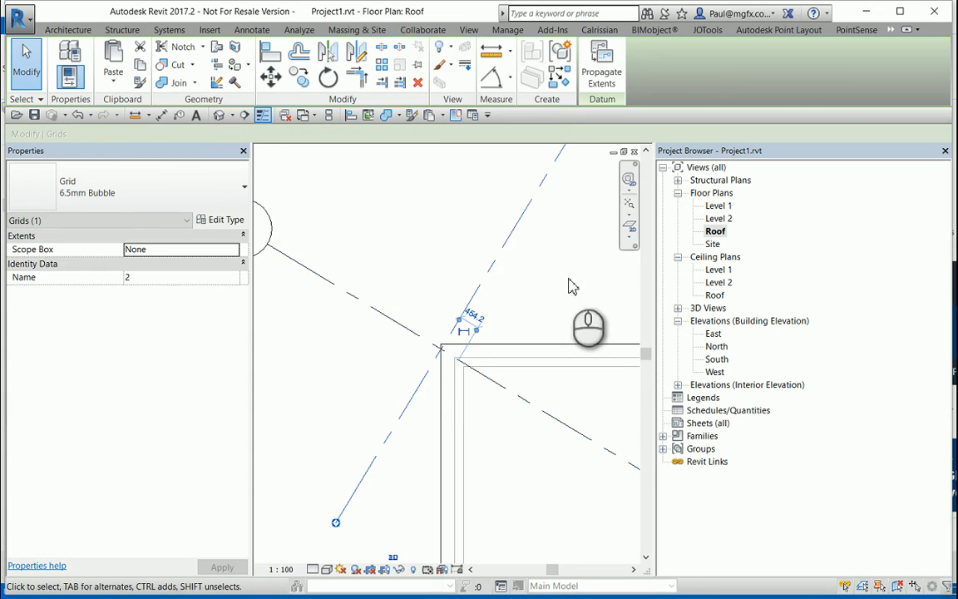
Step: Extend the short lower end of perpendicular grid 2 well past the roof's upper-left corner
scroll(445, 326, down, 5)
click(477, 318)
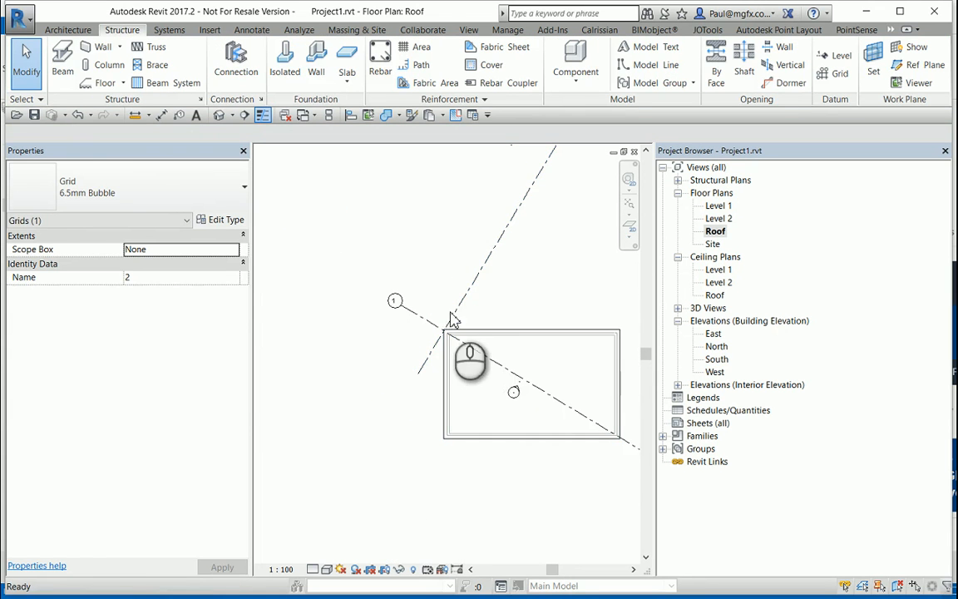
scroll(434, 320, down, 2)
scroll(430, 386, up, 1)
click(466, 255)
scroll(481, 283, down, 1)
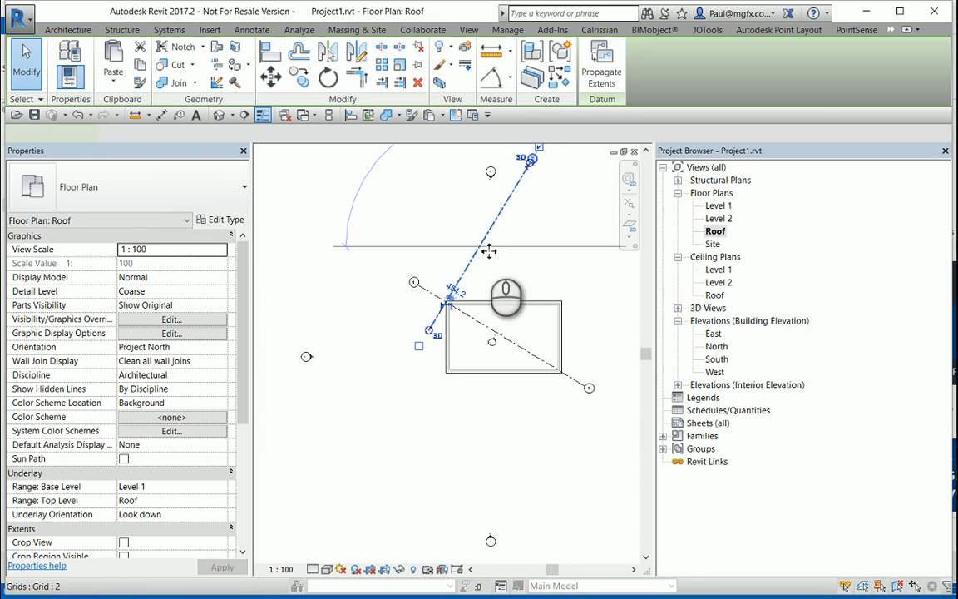
drag(429, 331, 369, 378)
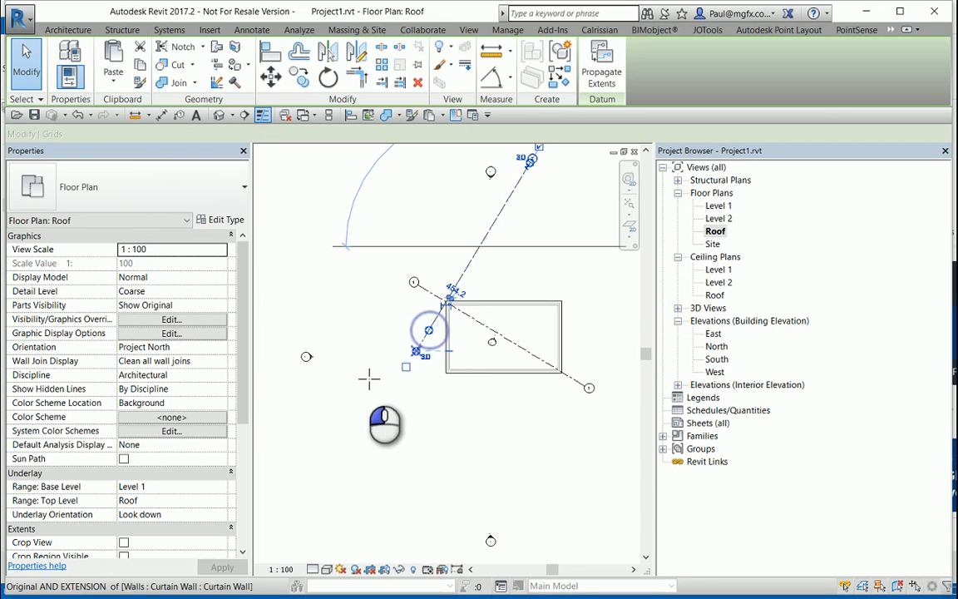
drag(570, 341, 511, 311)
scroll(462, 295, up, 3)
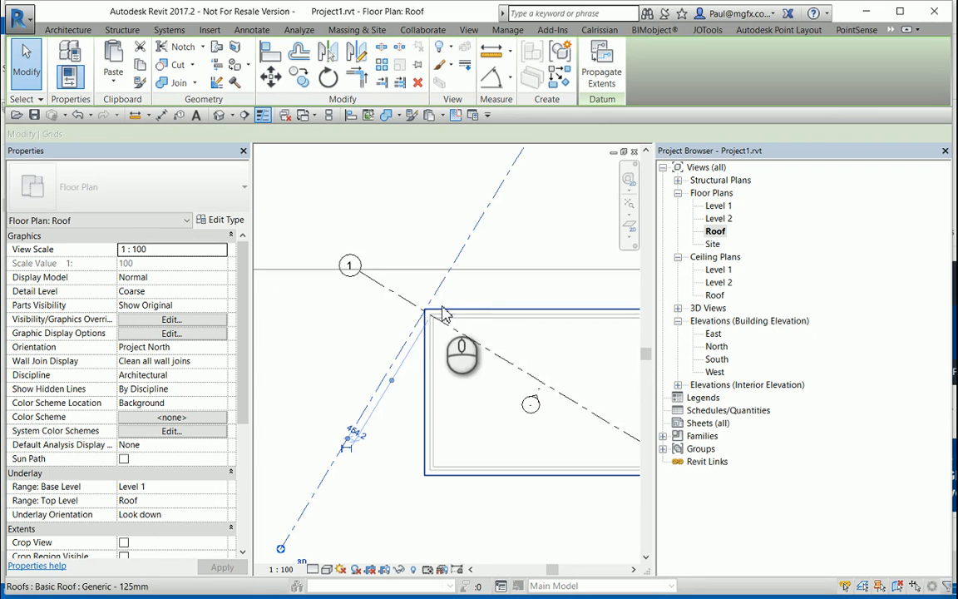
scroll(381, 298, down, 2)
scroll(637, 427, up, 1)
key(Escape)
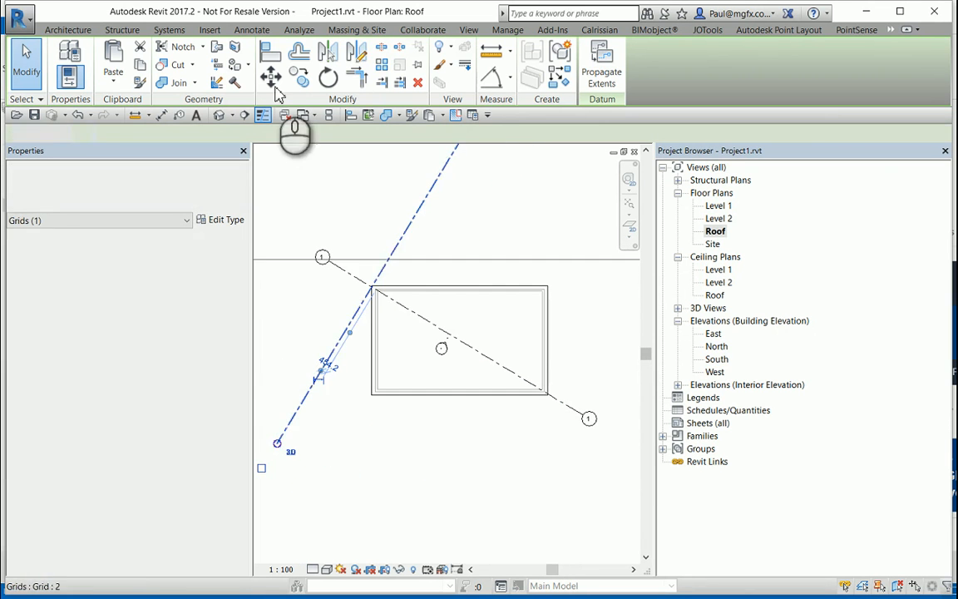
Step: Copy grid 2 from the roof's upper-left corner to the intersection of grid 1 and the roof edge at the lower-right corner
click(402, 233)
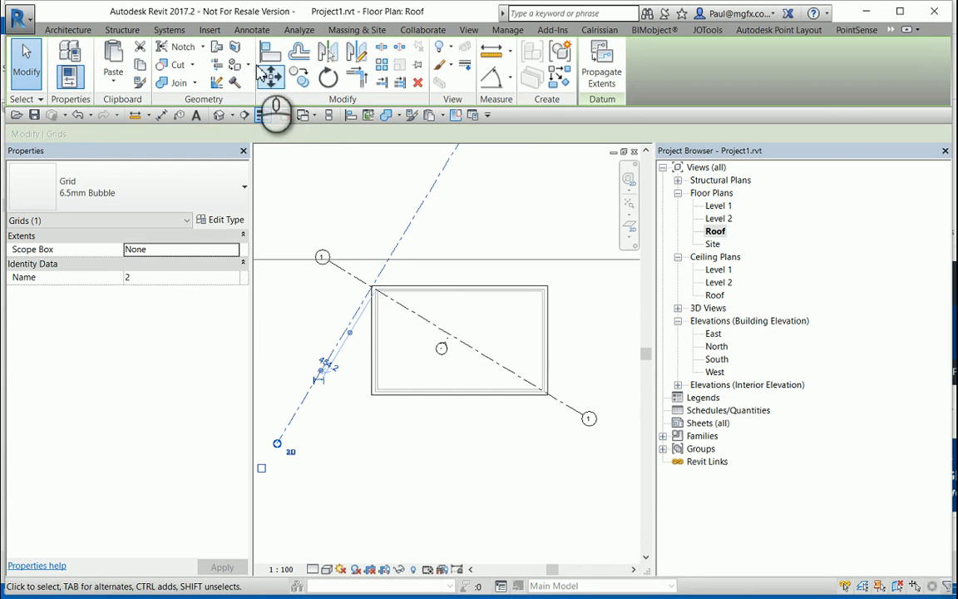
click(300, 78)
scroll(385, 276, up, 4)
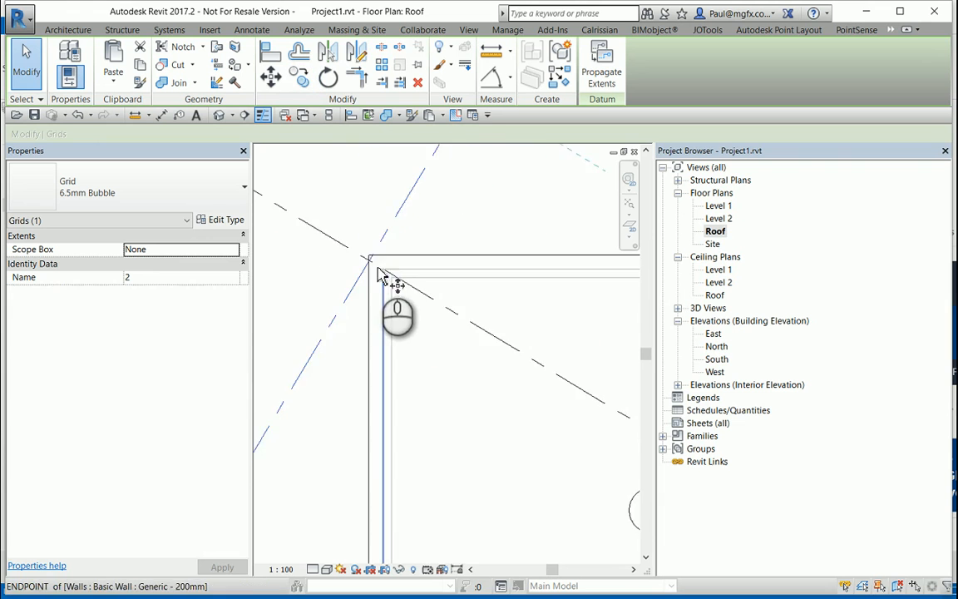
click(364, 250)
scroll(331, 241, down, 5)
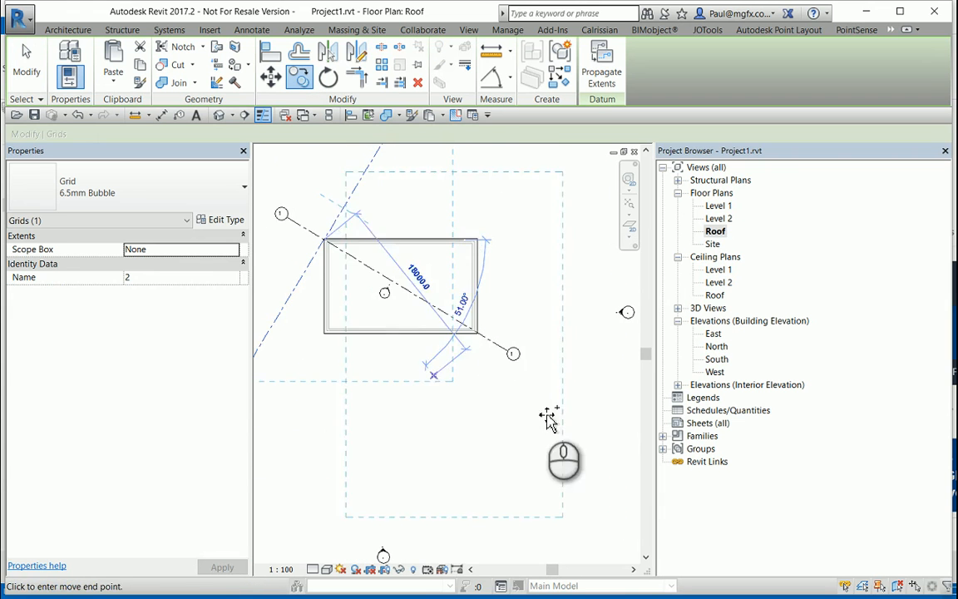
scroll(479, 346, up, 4)
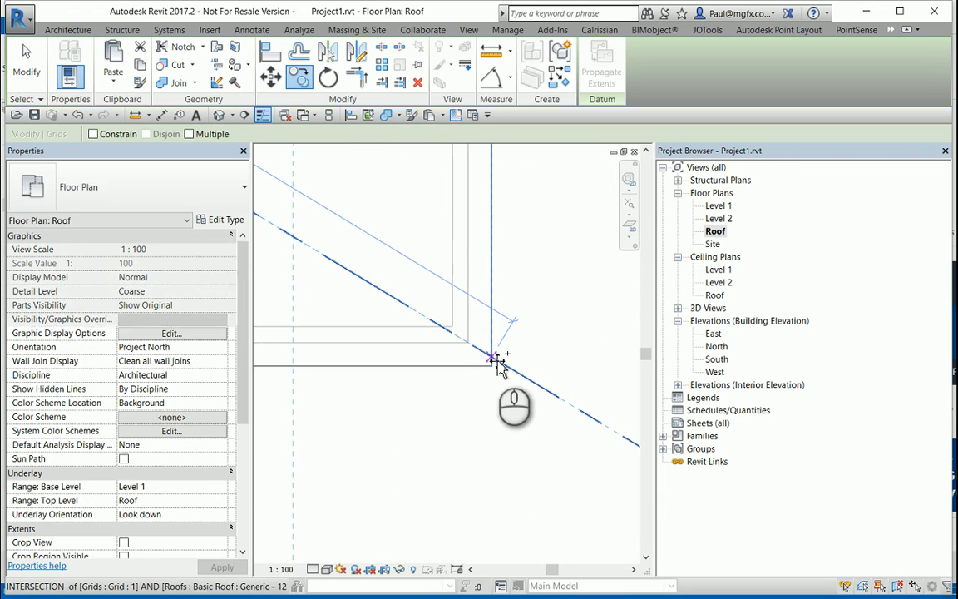
click(515, 369)
scroll(520, 366, down, 6)
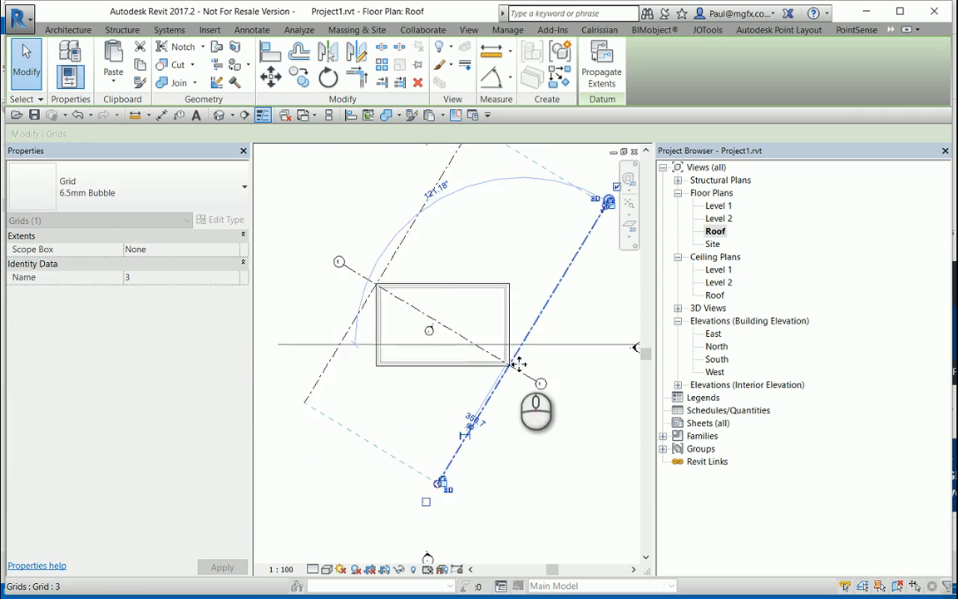
key(Escape)
Step: Open the Elevation 1 - a view and examine how grids 2 and 3 line up with the roof ends and walls
scroll(471, 378, up, 1)
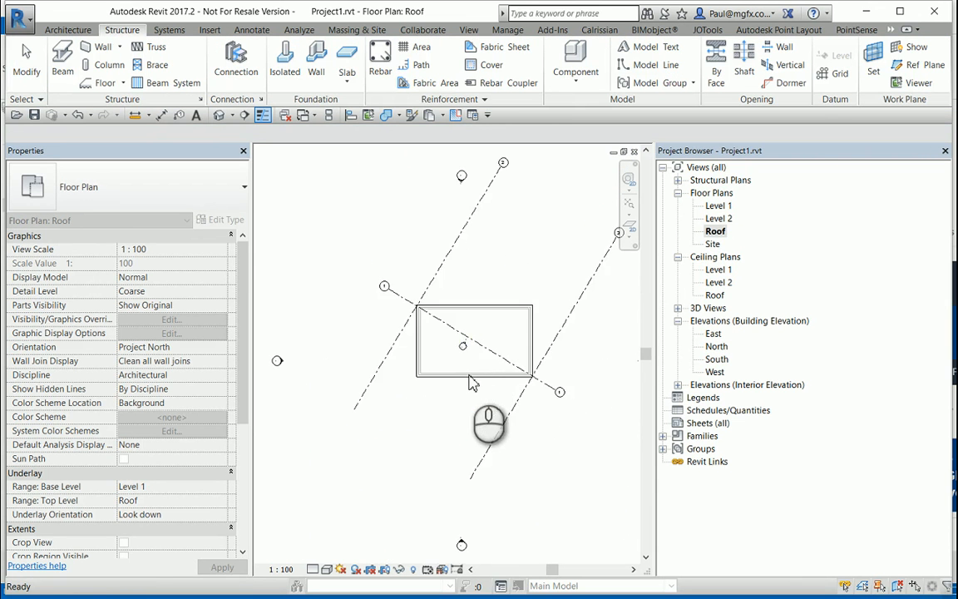
scroll(453, 331, up, 6)
double_click(455, 335)
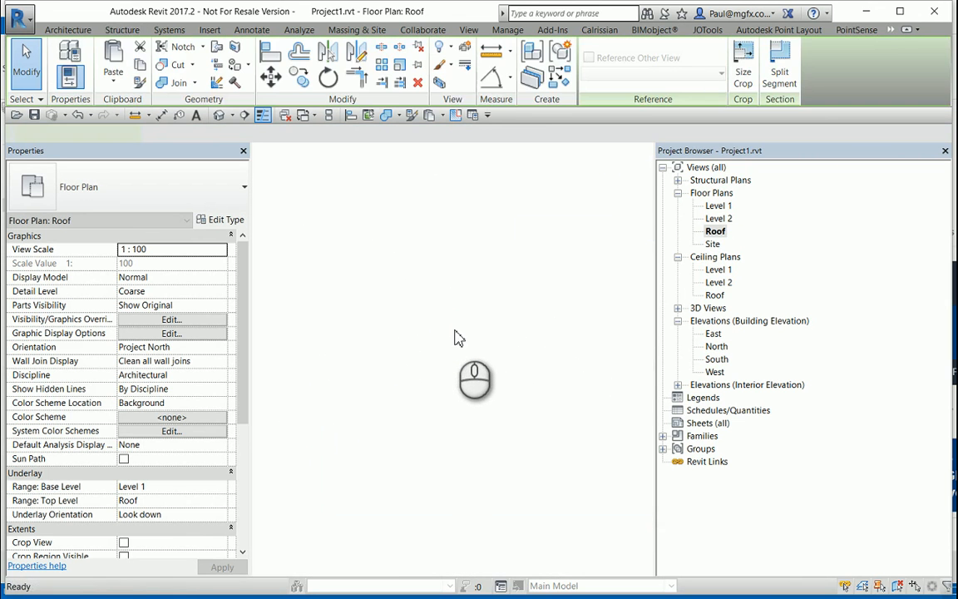
scroll(329, 316, up, 4)
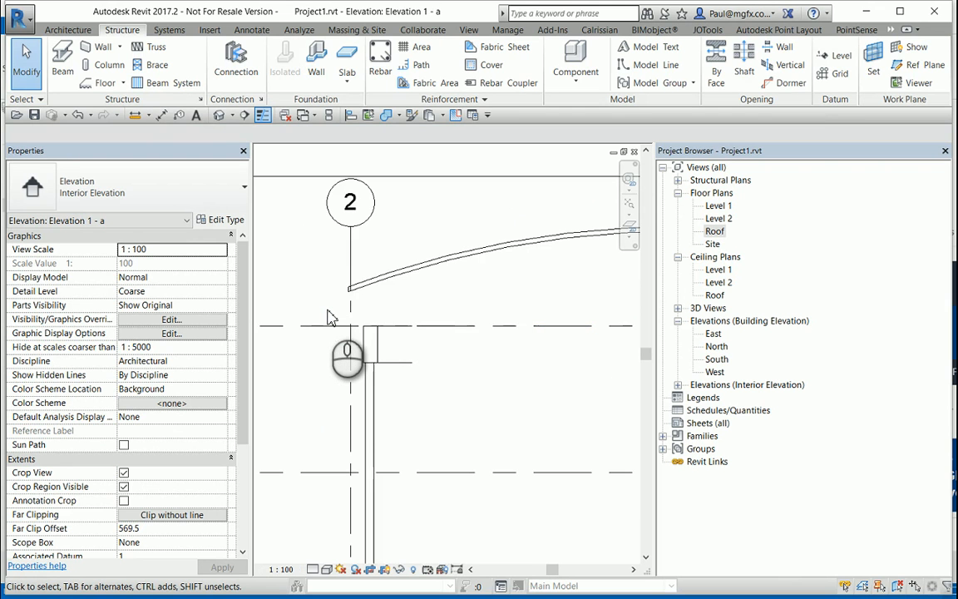
scroll(333, 319, up, 4)
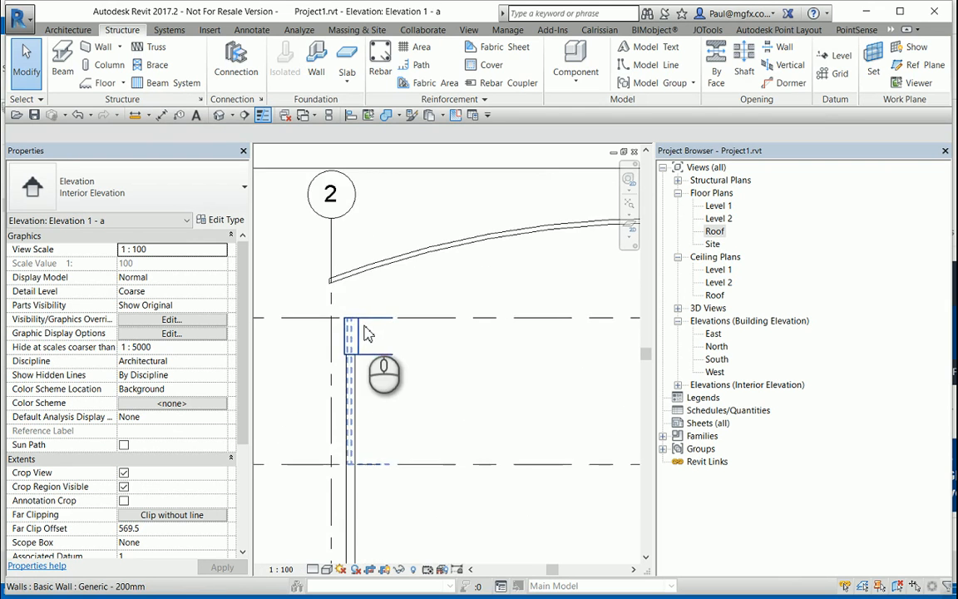
scroll(289, 236, up, 3)
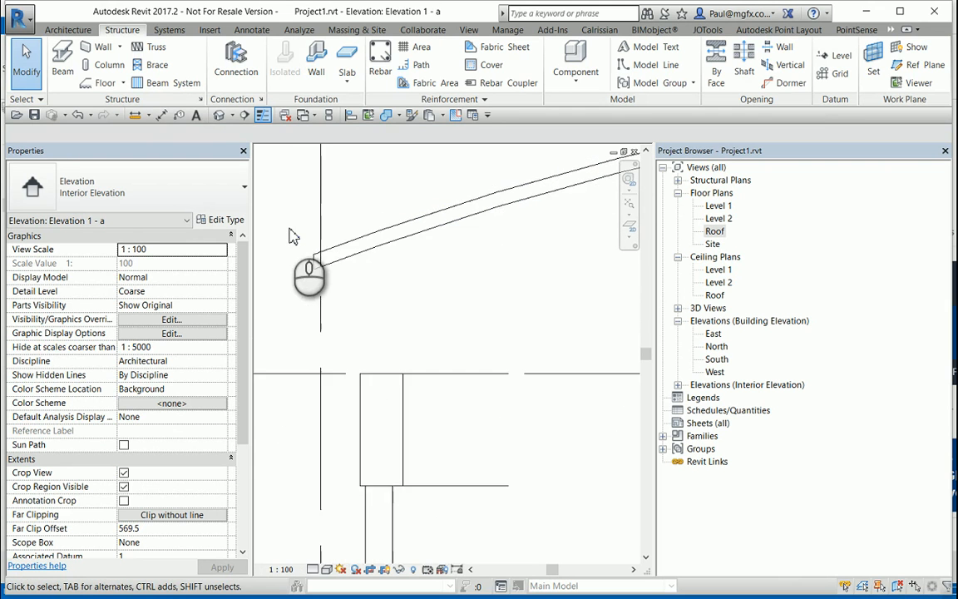
scroll(313, 268, down, 6)
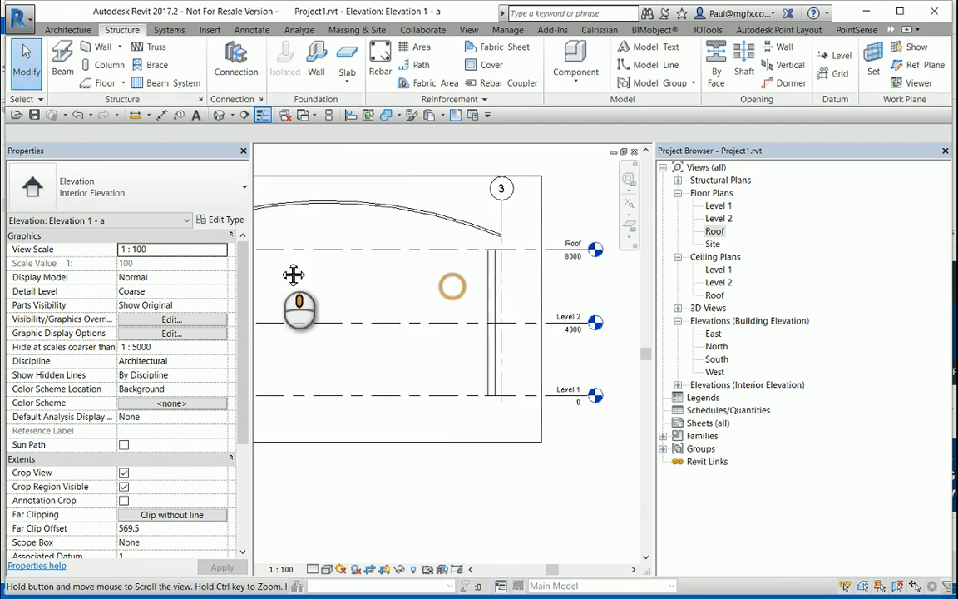
scroll(432, 249, up, 3)
scroll(622, 172, down, 1)
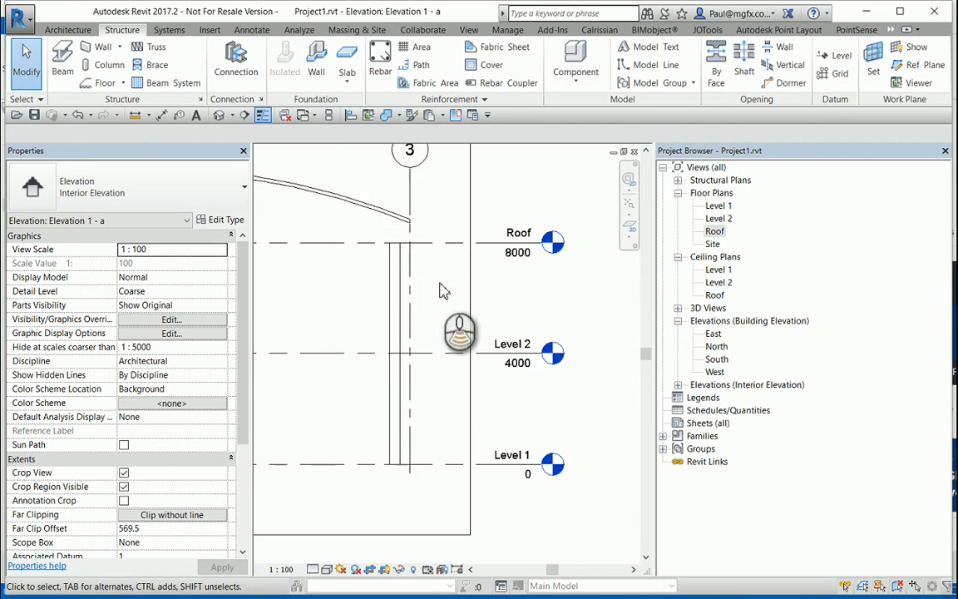
scroll(385, 267, down, 2)
middle_drag(385, 267, 588, 271)
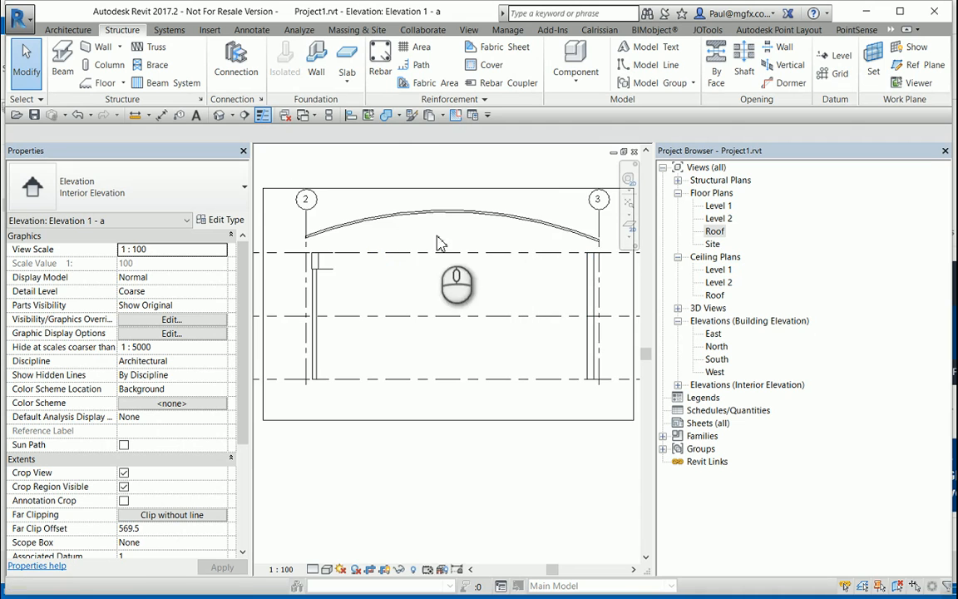
Step: Return to the Roof plan and move grid 2 from the roof's upper-left corner to the walls' outer corner on grid 1
click(633, 152)
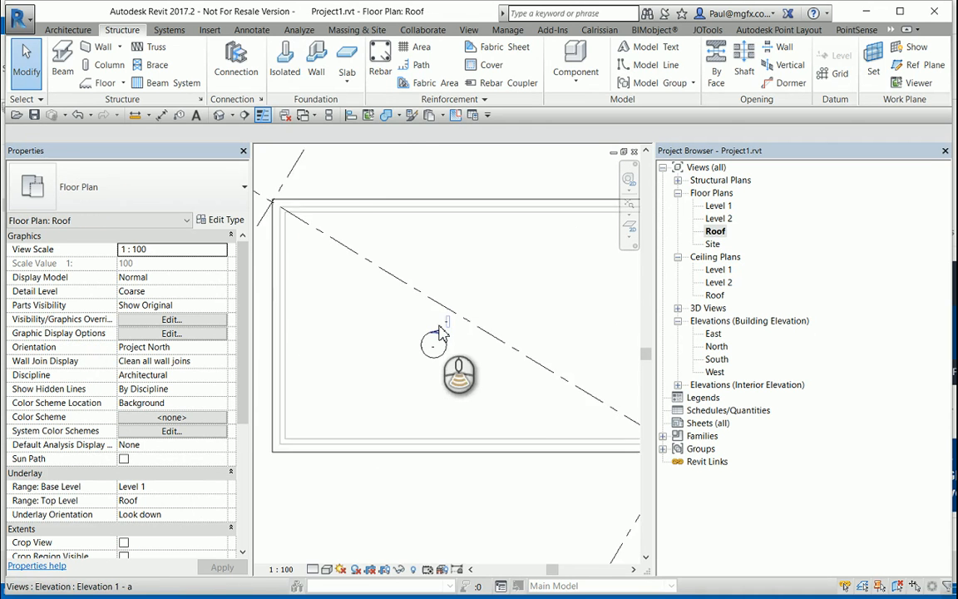
scroll(438, 324, down, 3)
scroll(375, 271, up, 5)
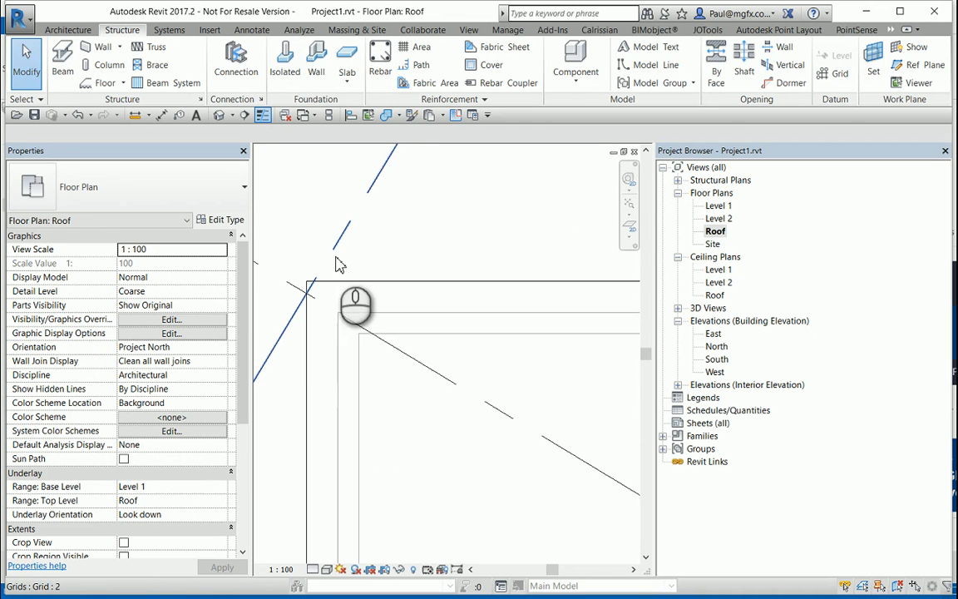
click(340, 243)
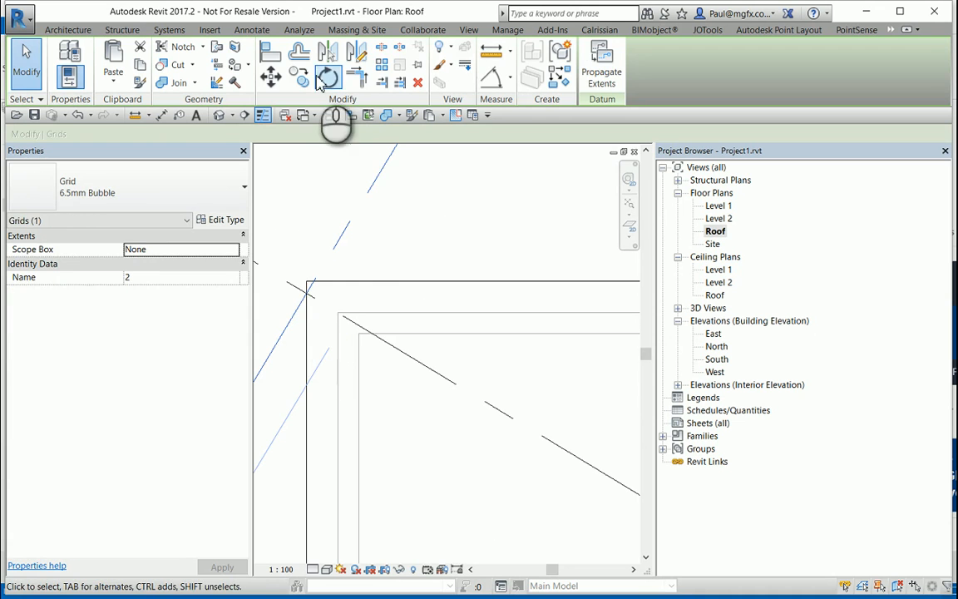
click(264, 78)
click(308, 289)
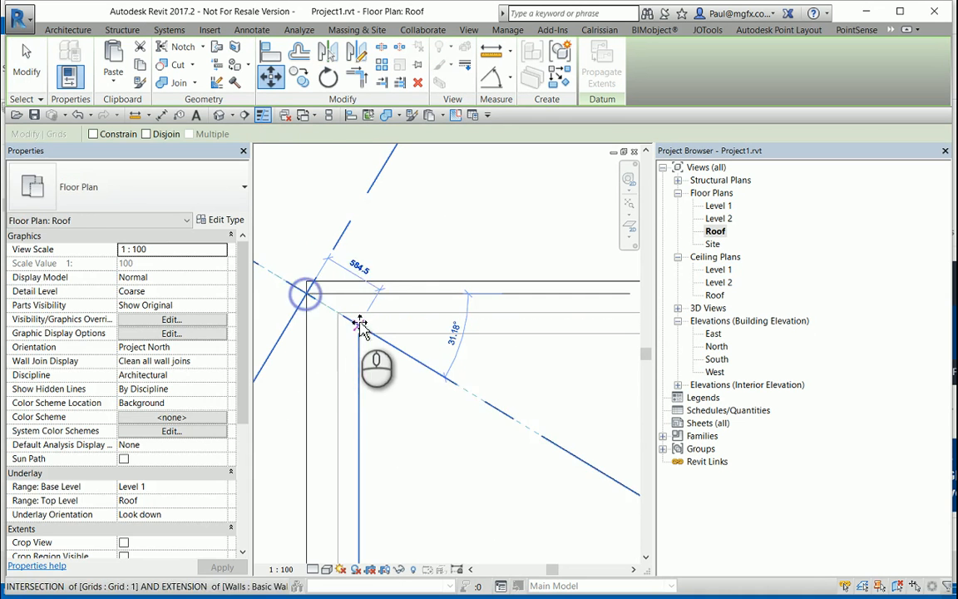
click(340, 312)
scroll(360, 236, down, 5)
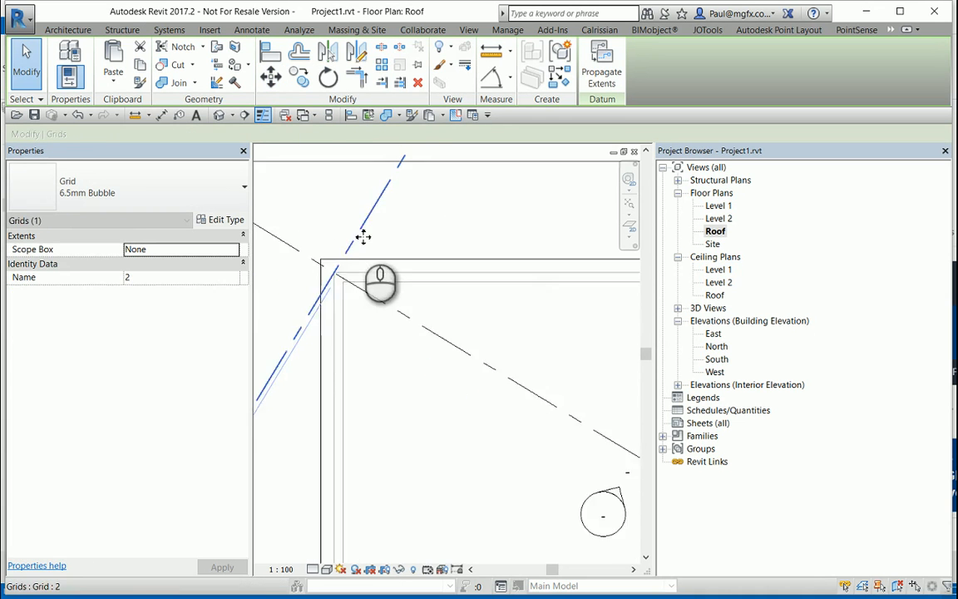
Step: Move grid 3 from the roof's lower-right corner to the outer wall corner on grid 1
middle_drag(422, 299, 250, 194)
scroll(485, 346, up, 6)
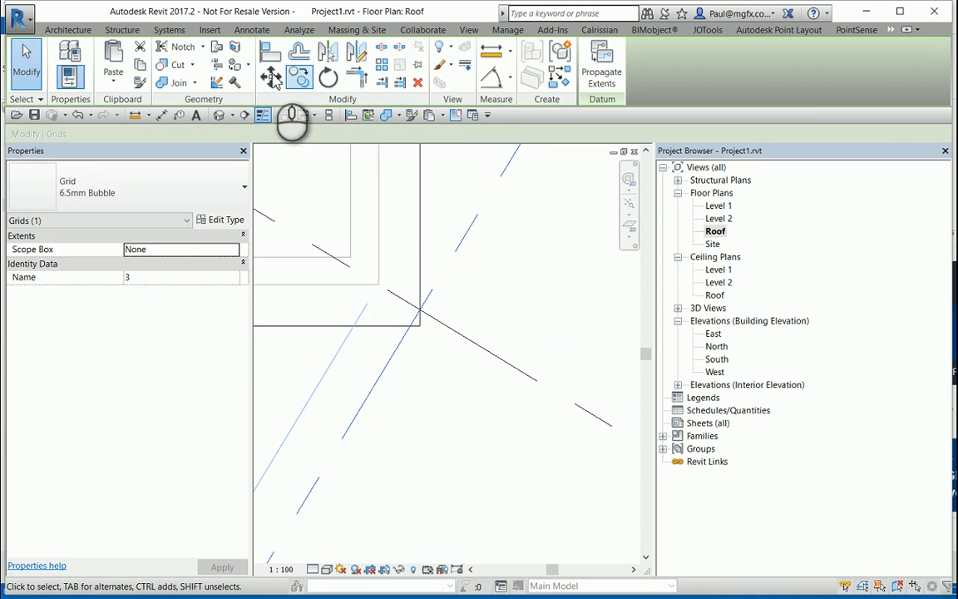
click(271, 77)
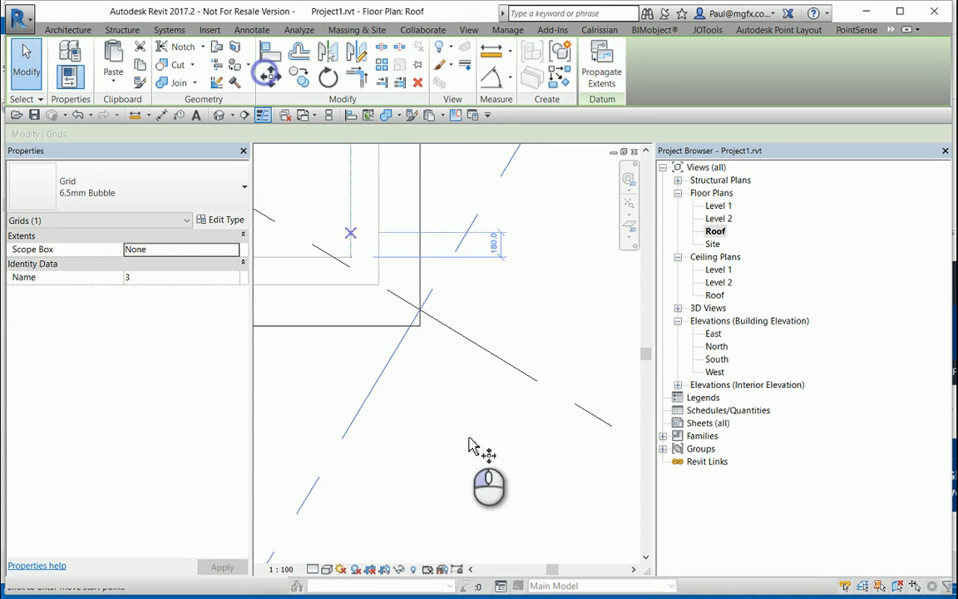
click(420, 310)
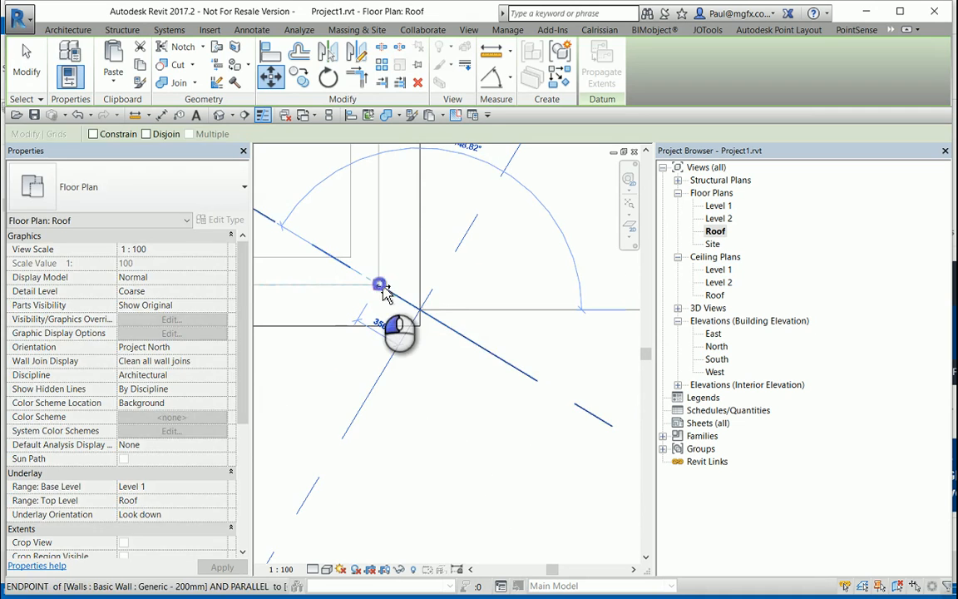
click(382, 287)
scroll(465, 321, up, 5)
click(590, 325)
scroll(582, 323, down, 5)
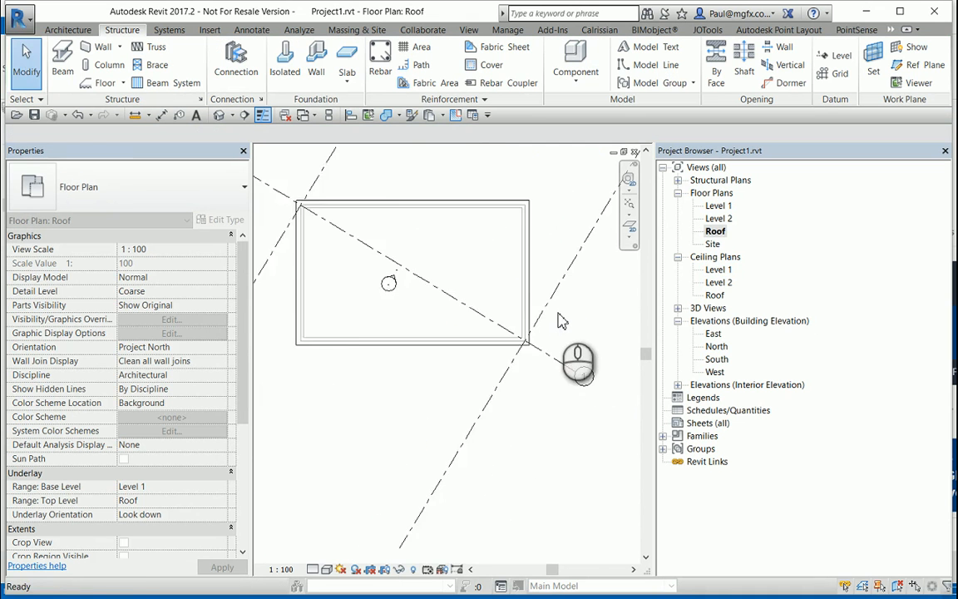
Step: Open the Elevation 1 - a view from its marker in the Roof plan
click(624, 151)
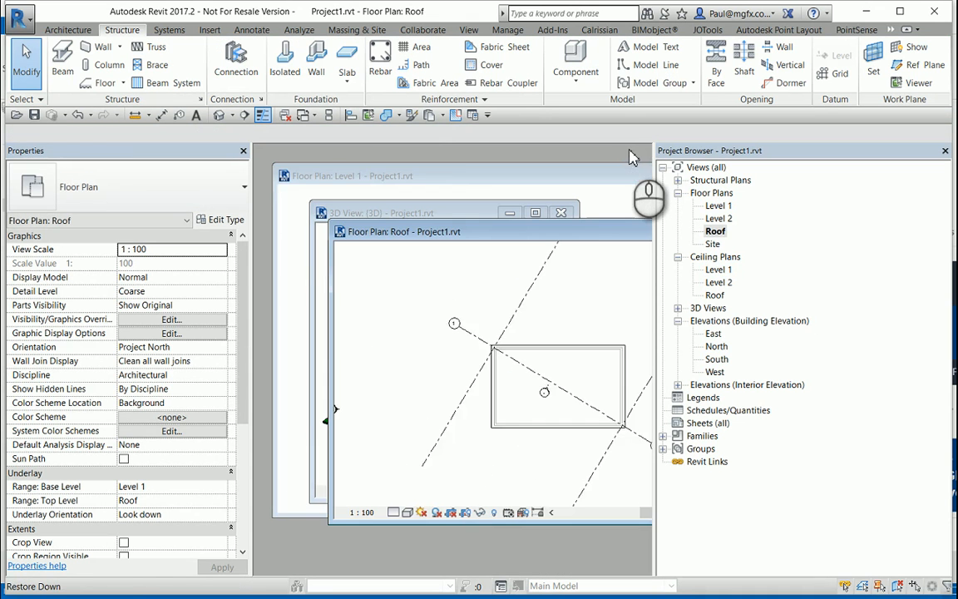
double_click(539, 235)
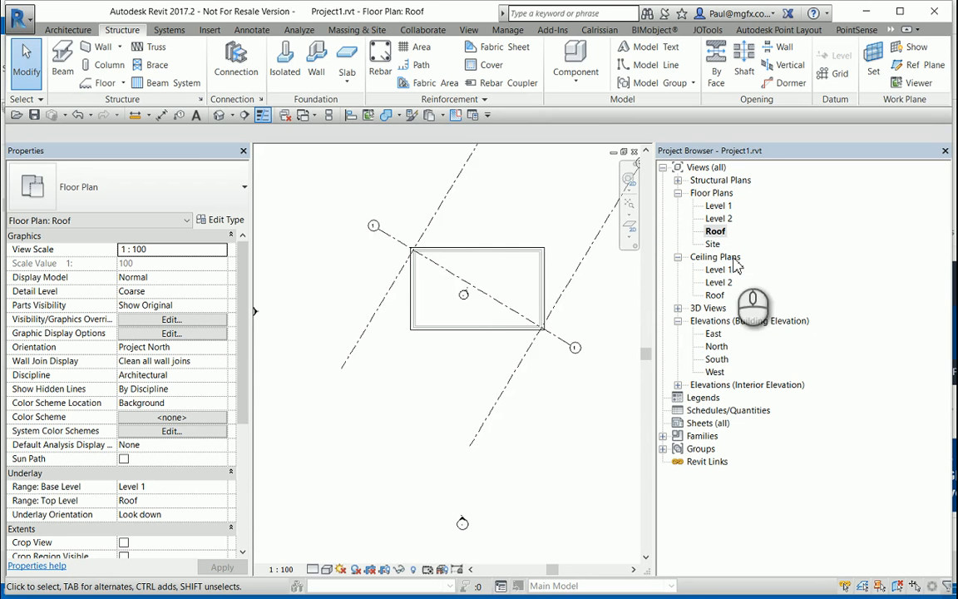
scroll(476, 319, up, 6)
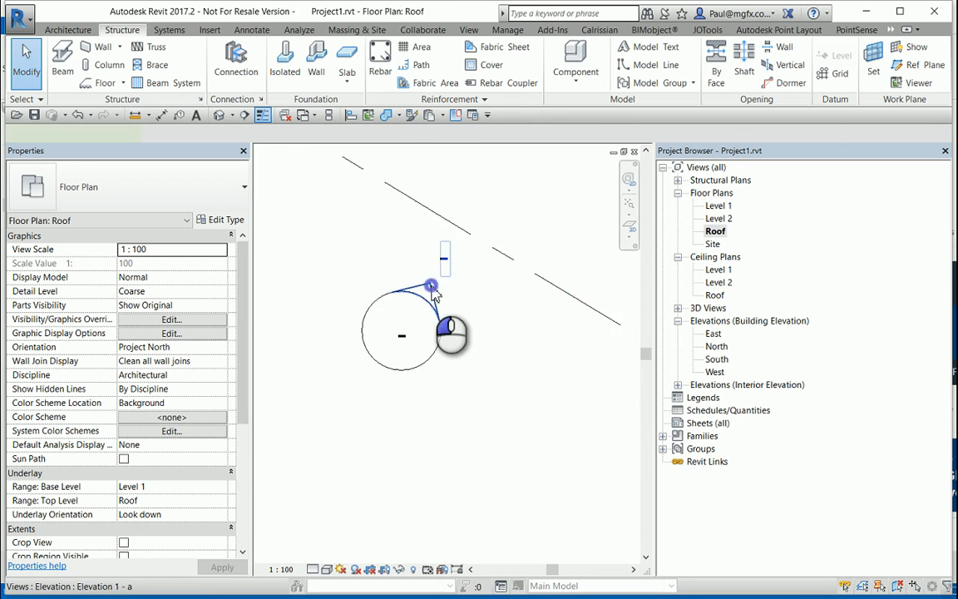
click(428, 308)
double_click(440, 282)
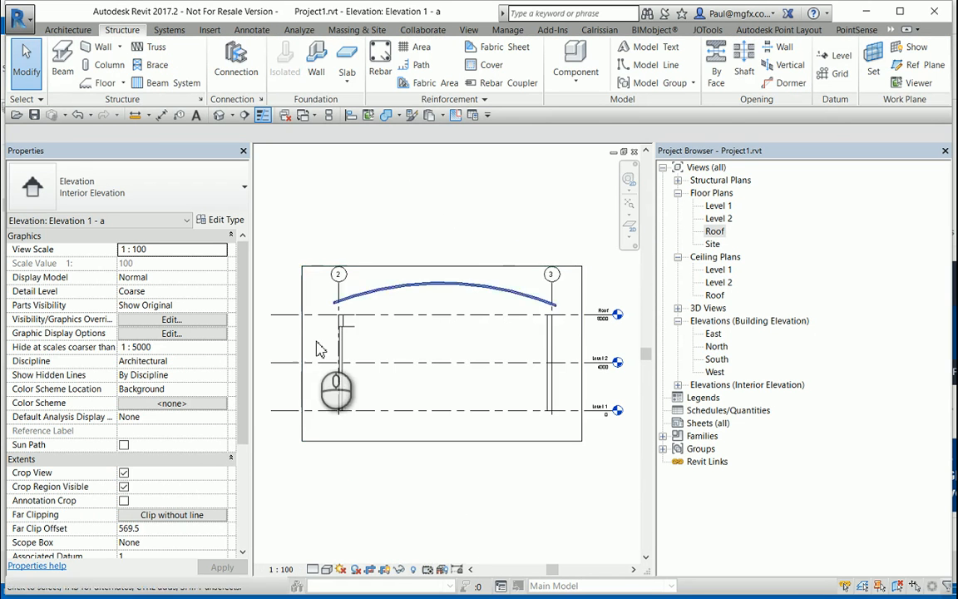
scroll(384, 306, up, 3)
scroll(384, 307, up, 2)
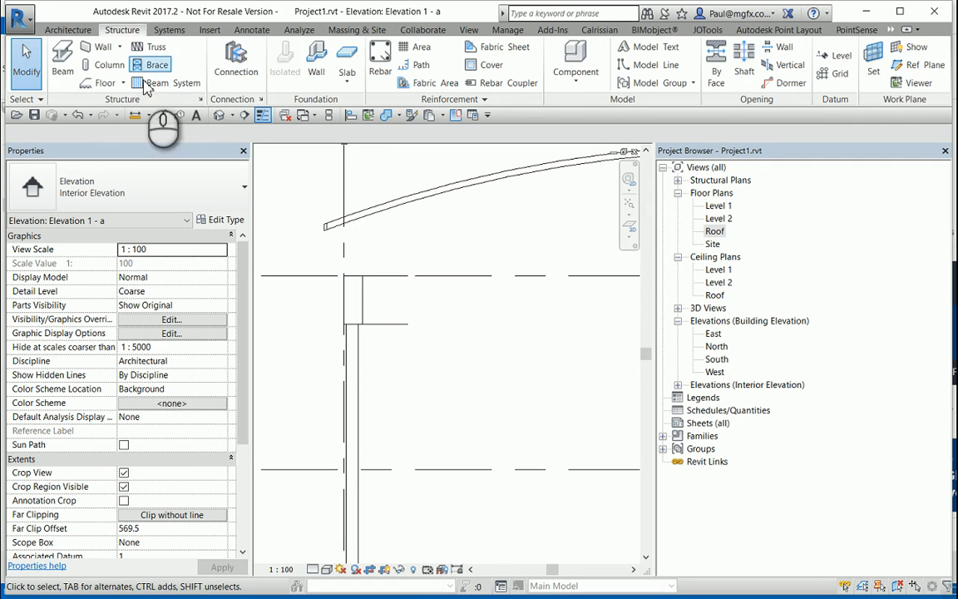
Step: Place an M_Howe Flat Truss on the Grid 1 plane along the Roof level, from grid 2 to grid 3
click(155, 48)
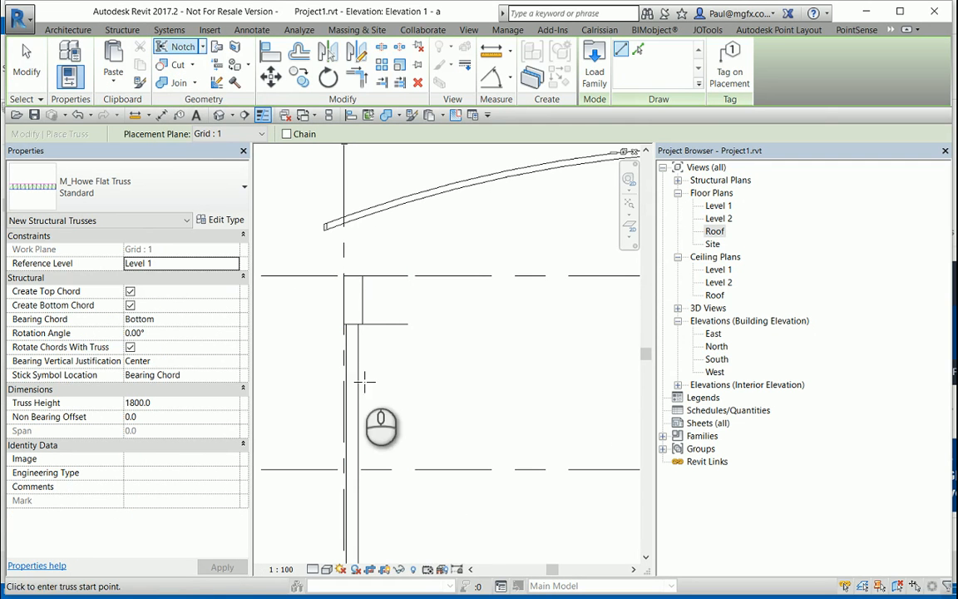
scroll(356, 268, up, 3)
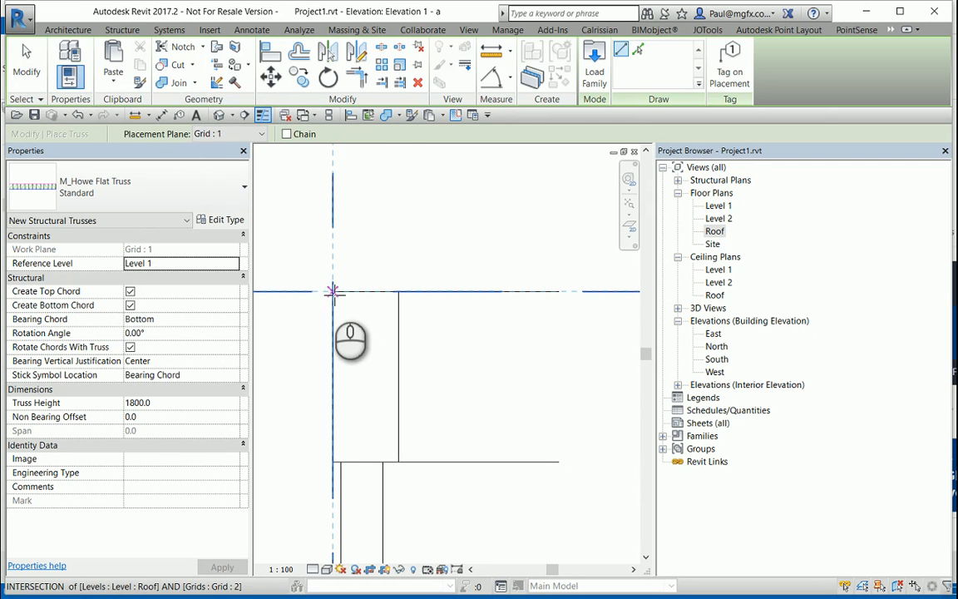
click(314, 296)
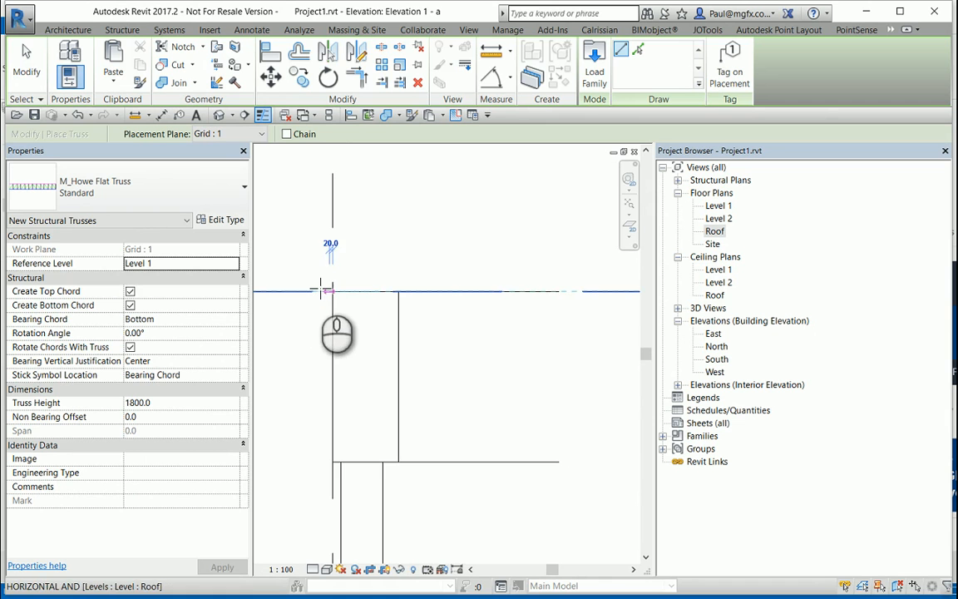
scroll(322, 289, down, 2)
scroll(331, 287, down, 4)
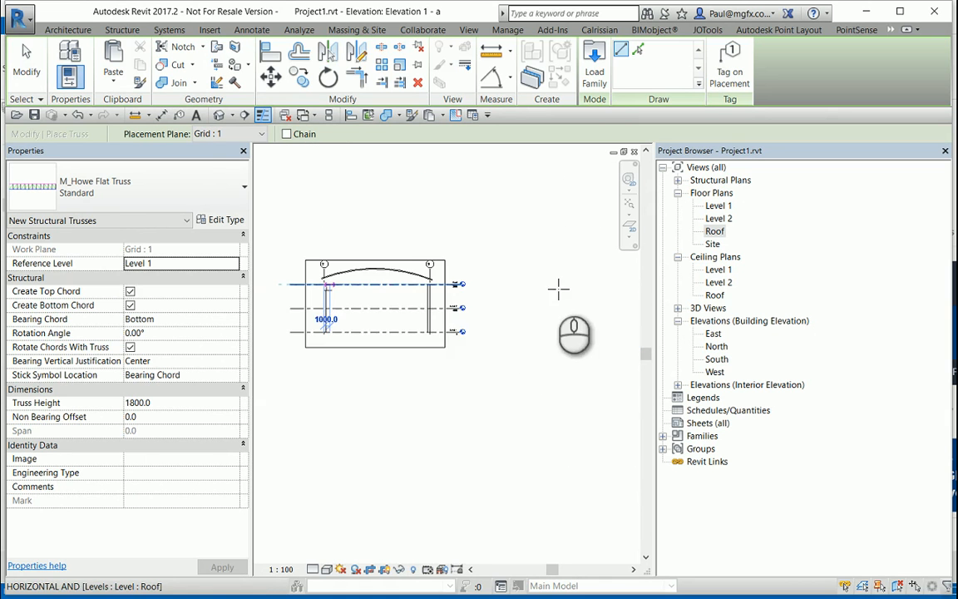
scroll(293, 318, up, 5)
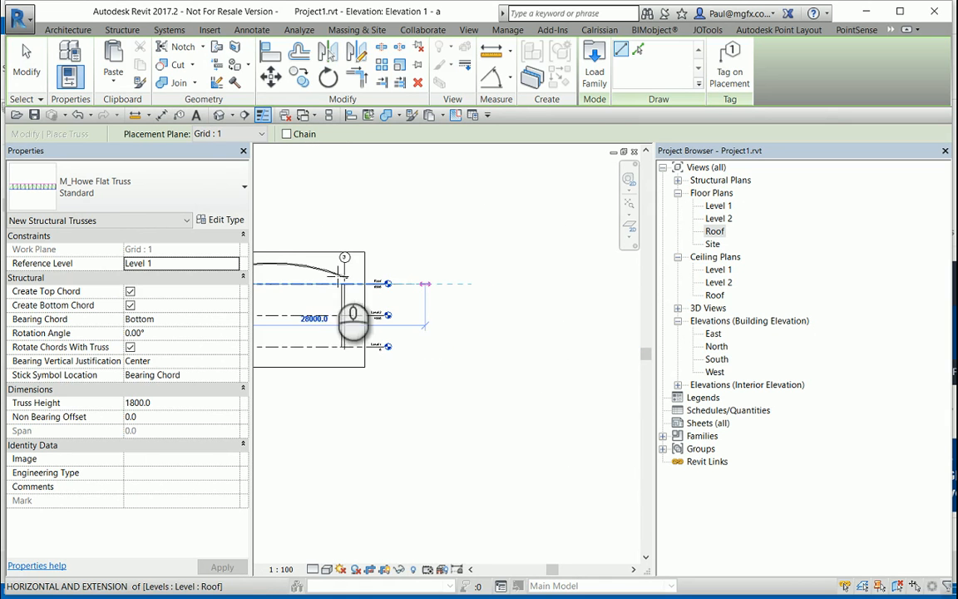
click(269, 276)
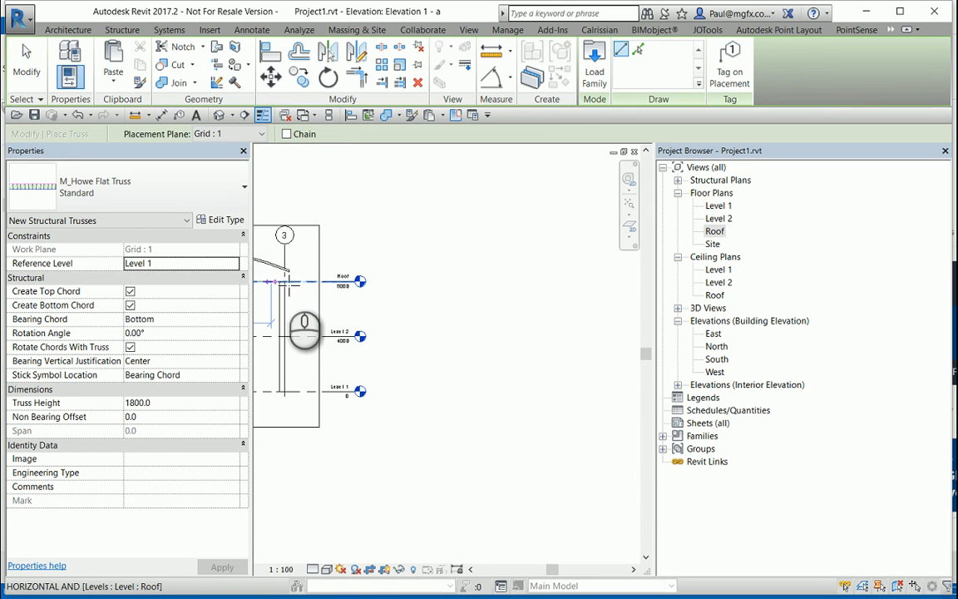
scroll(288, 284, up, 2)
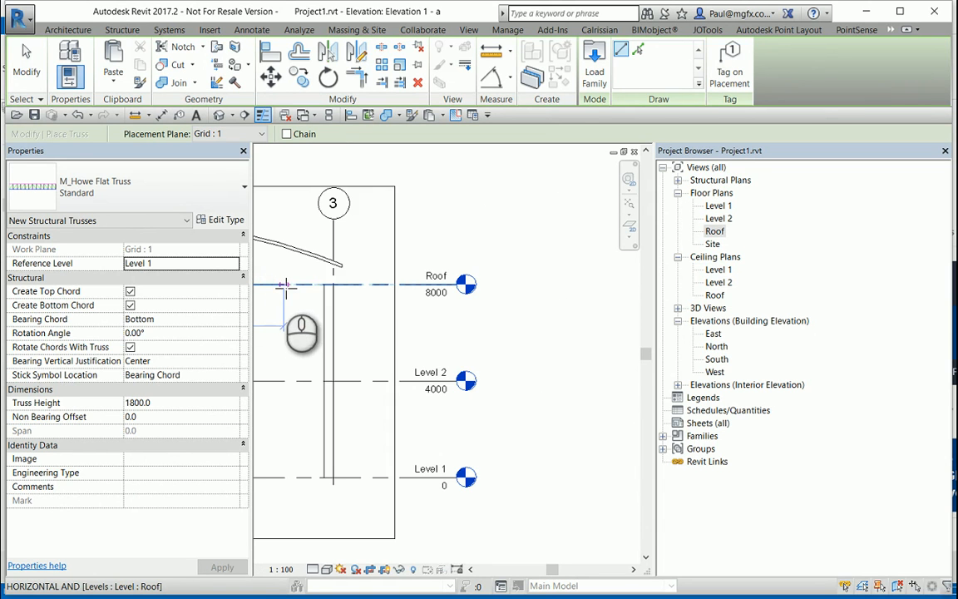
click(334, 285)
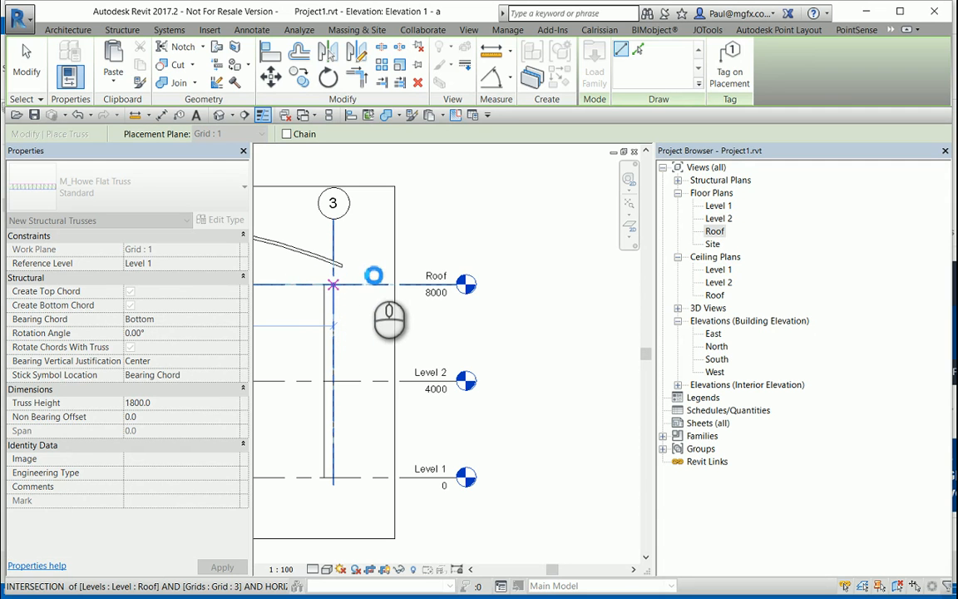
scroll(457, 333, down, 4)
middle_drag(338, 312, 499, 341)
scroll(431, 312, up, 2)
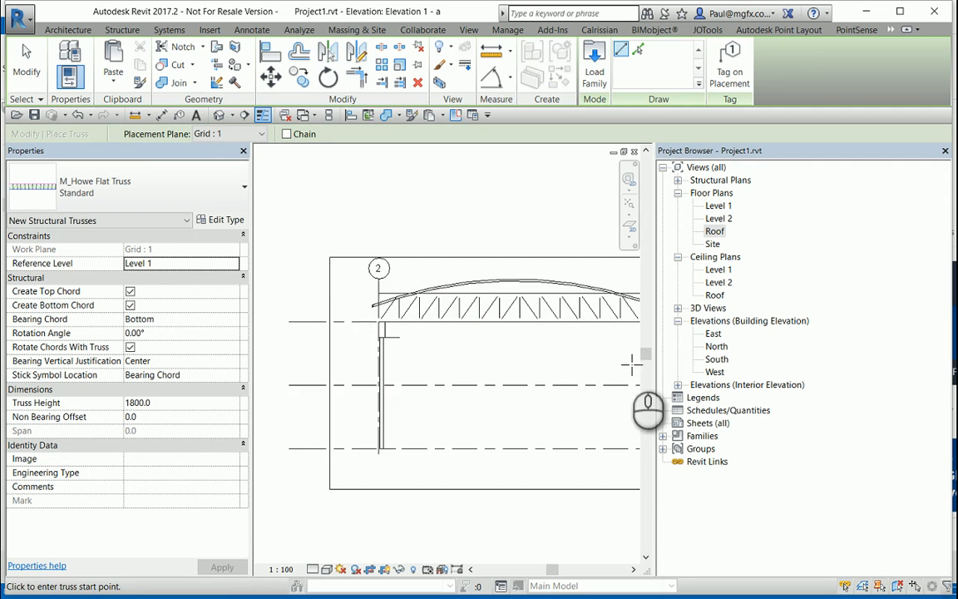
scroll(411, 334, down, 1)
scroll(499, 362, up, 1)
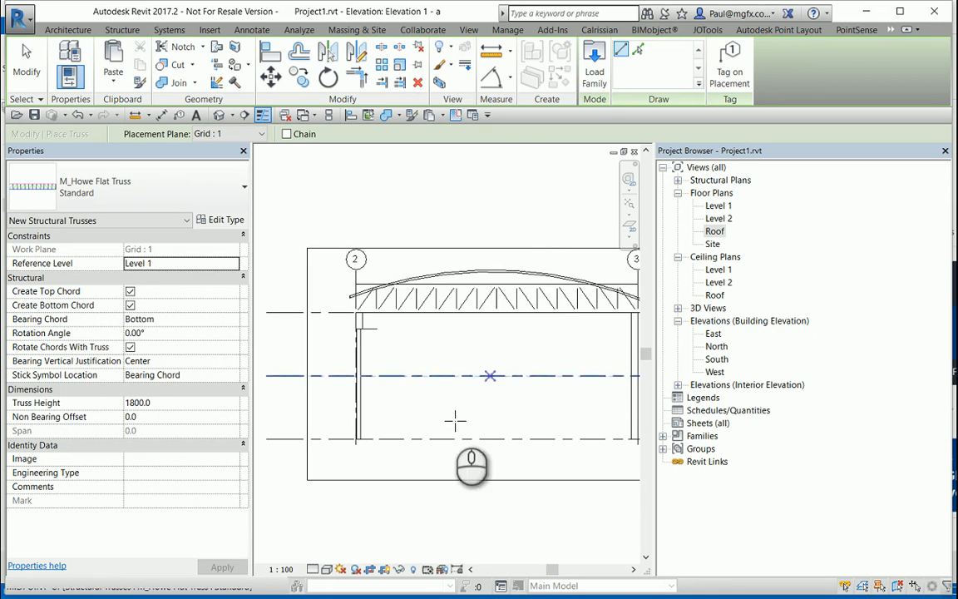
key(Escape)
key(Escape)
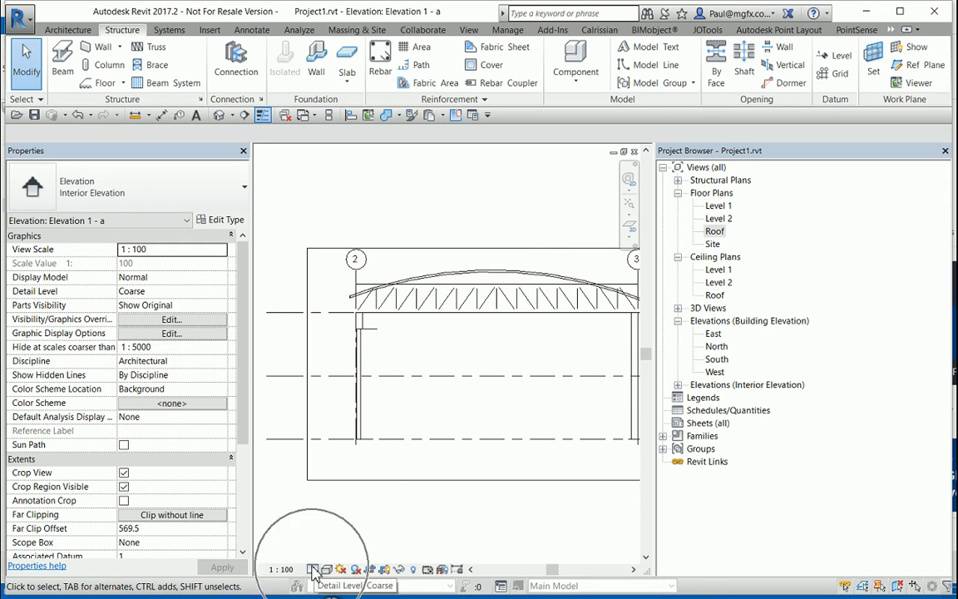
Step: Set the elevation view's detail level to Fine to show the truss members
click(314, 570)
click(333, 558)
click(327, 569)
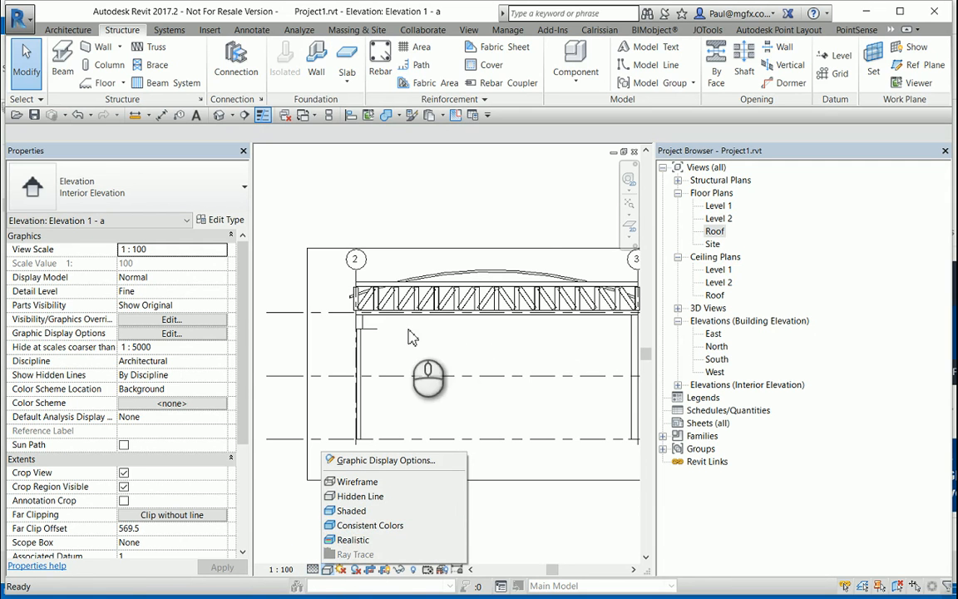
click(507, 337)
scroll(485, 324, down, 3)
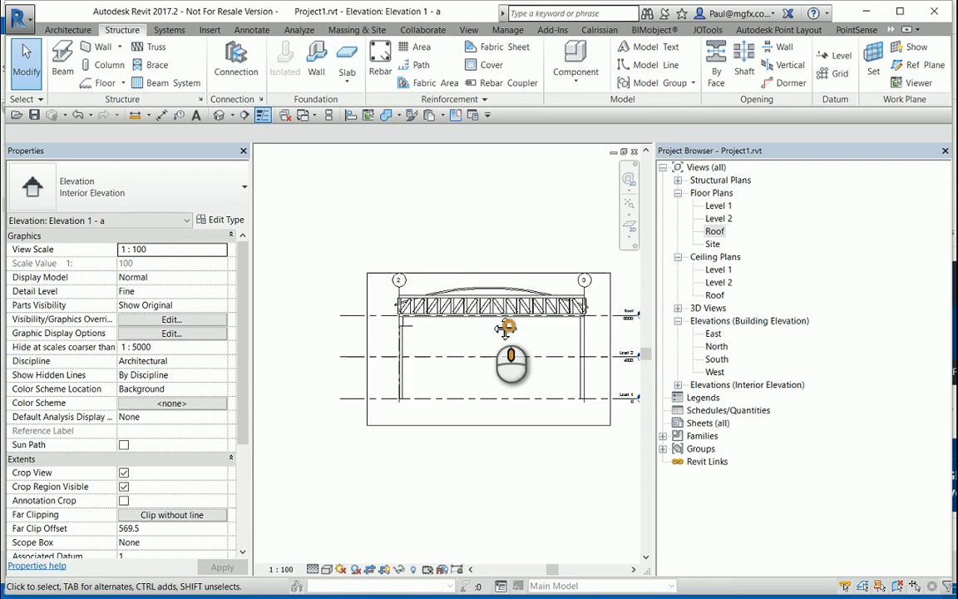
scroll(405, 268, up, 2)
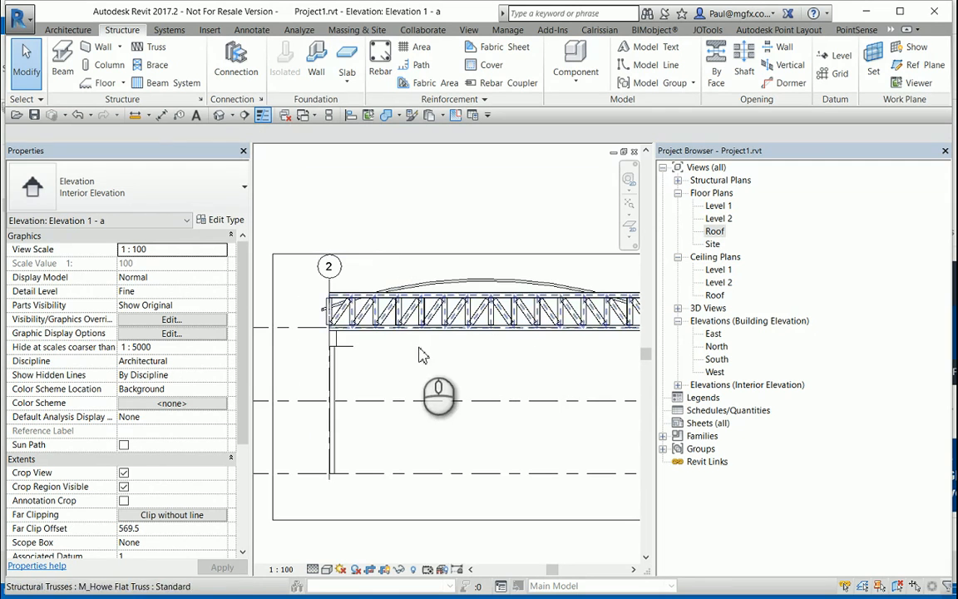
scroll(405, 322, down, 2)
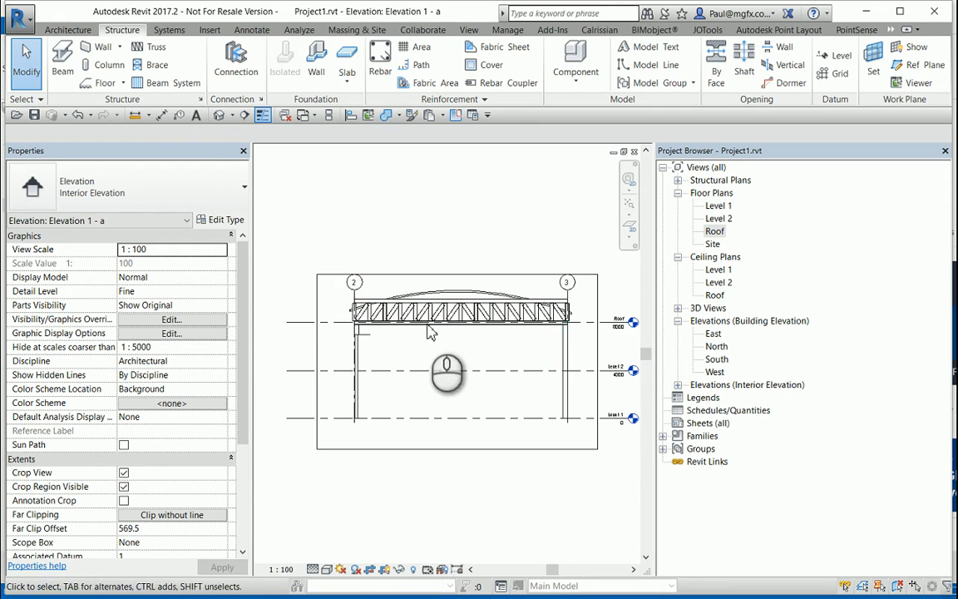
Step: Open the default 3D view and examine how the flat truss meets the curved roof and the walls
click(220, 115)
scroll(449, 339, up, 3)
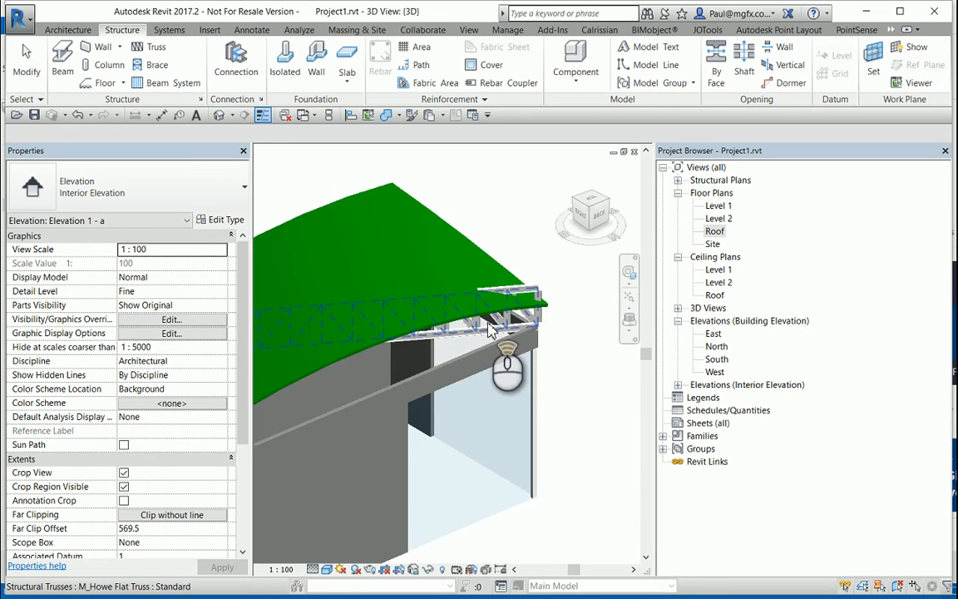
shift+middle_drag(496, 322, 418, 281)
shift+middle_drag(344, 270, 384, 321)
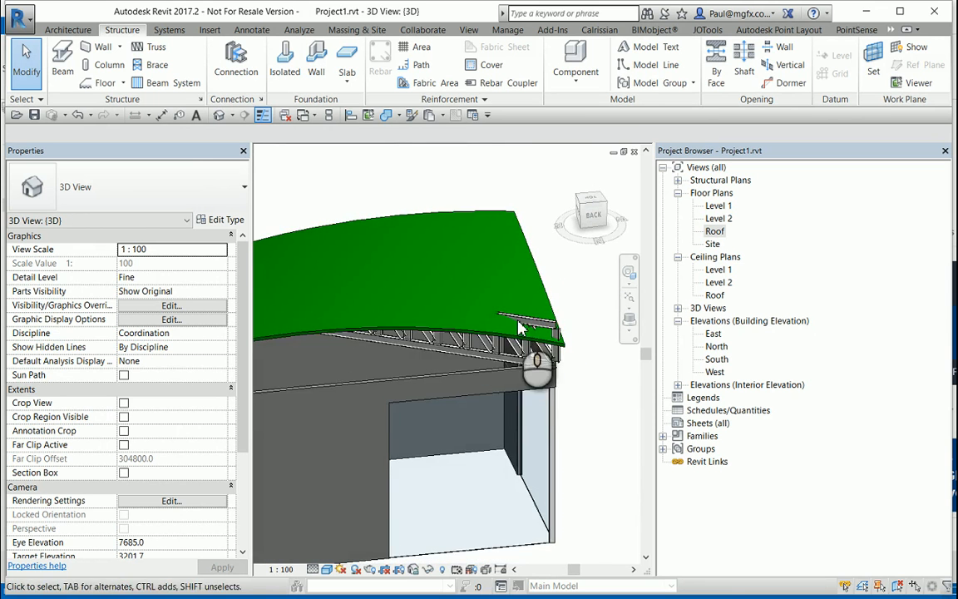
scroll(534, 355, down, 2)
shift+middle_drag(458, 369, 342, 325)
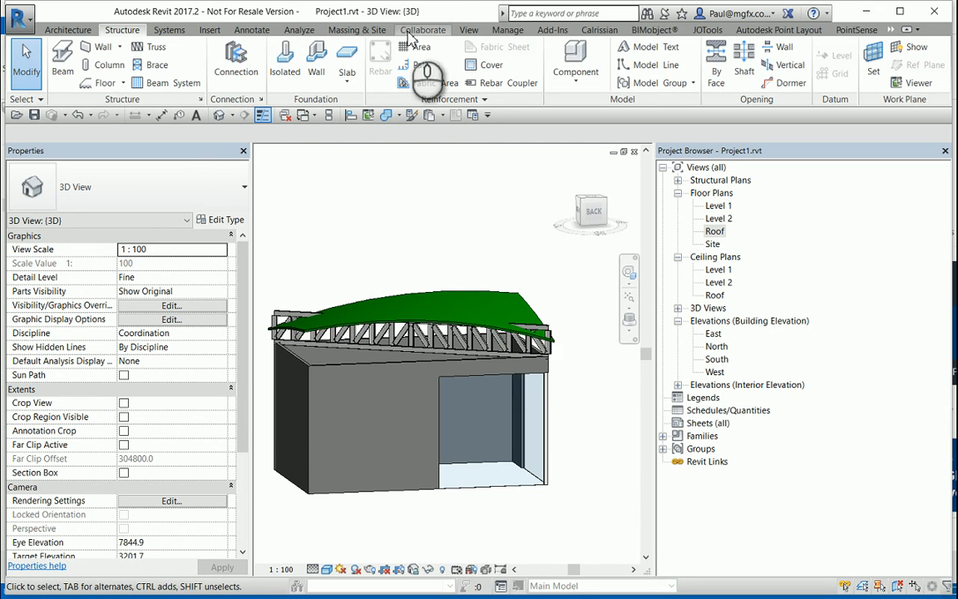
Step: Load the Circular Hollow Sections and L-Unequal Leg Angles families from the Structural Framing, Steel, British Standard library folder
click(209, 30)
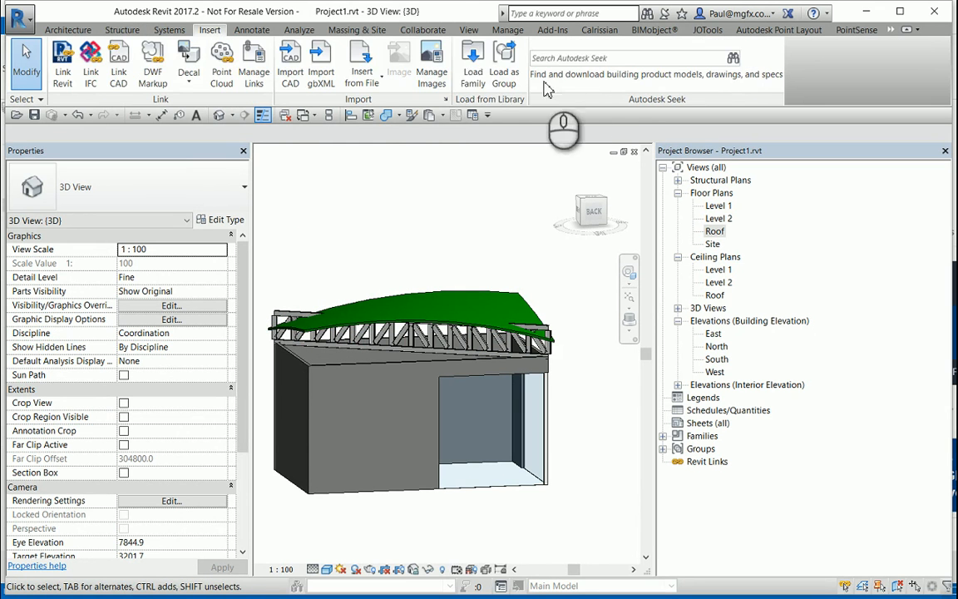
click(470, 66)
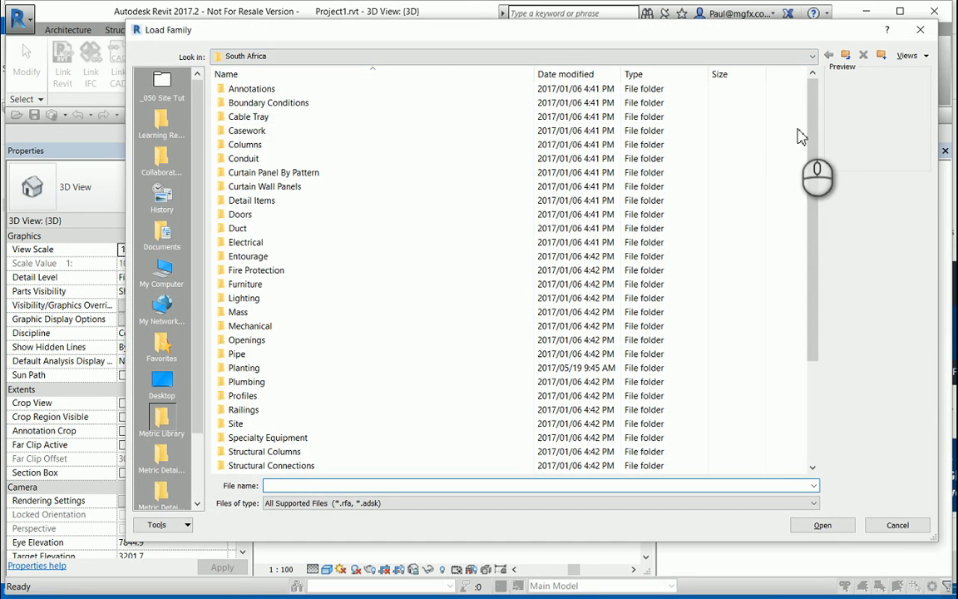
drag(809, 133, 822, 249)
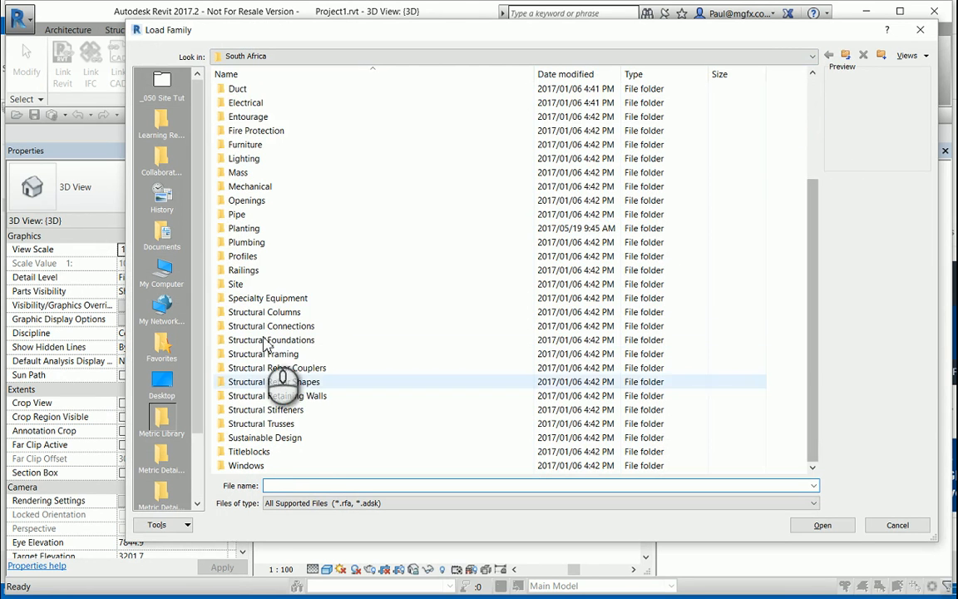
double_click(274, 354)
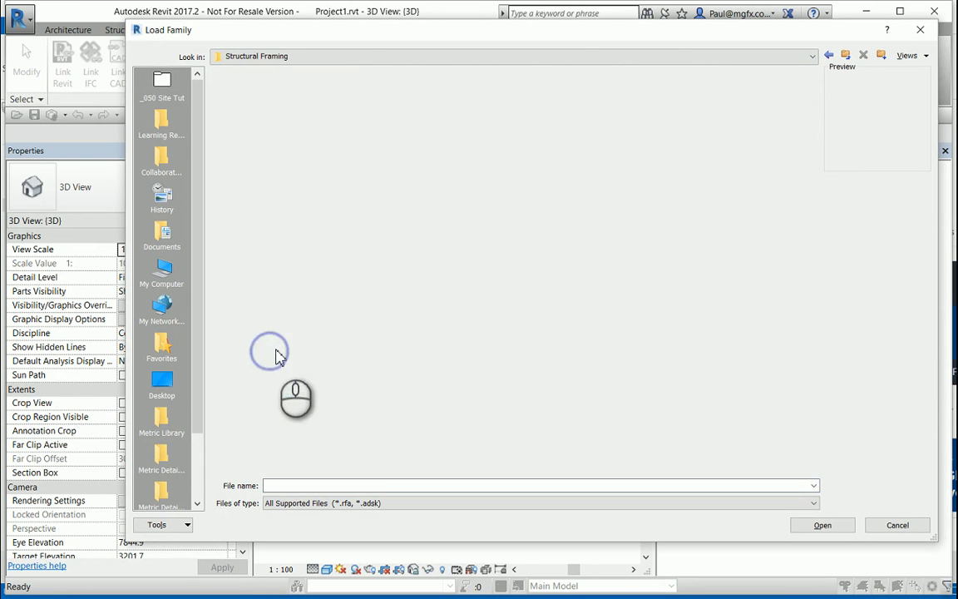
double_click(239, 131)
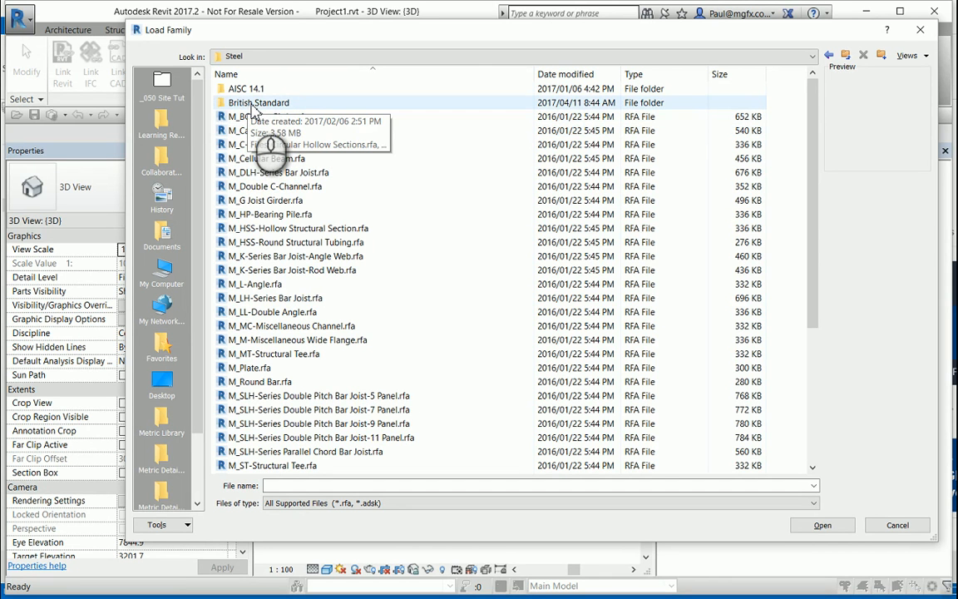
double_click(254, 105)
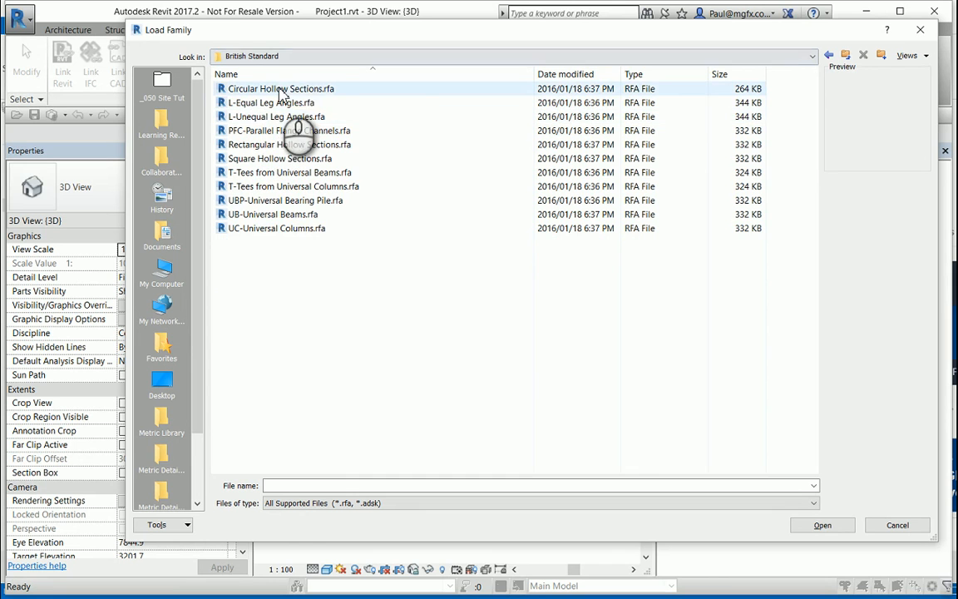
click(283, 89)
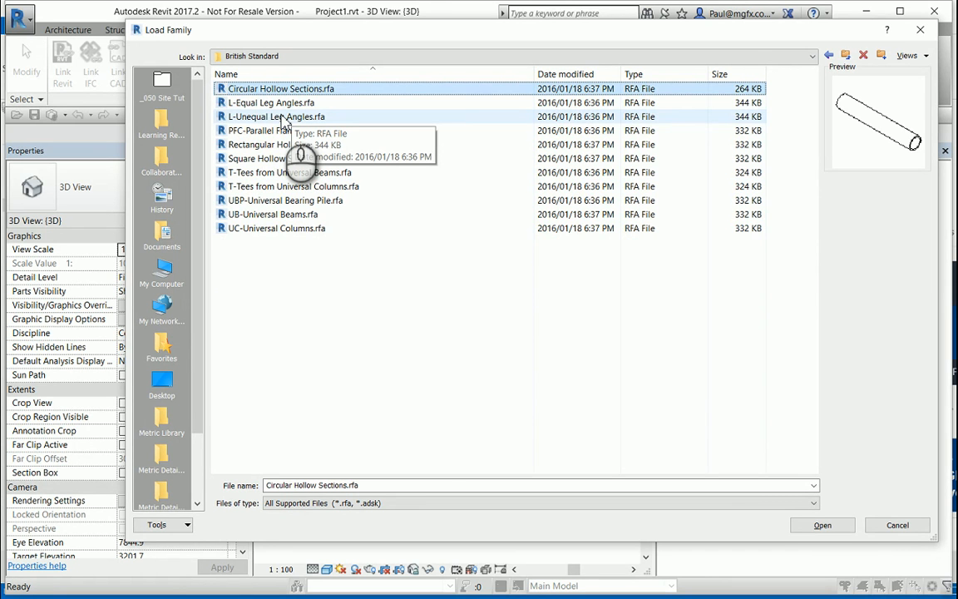
ctrl+click(281, 118)
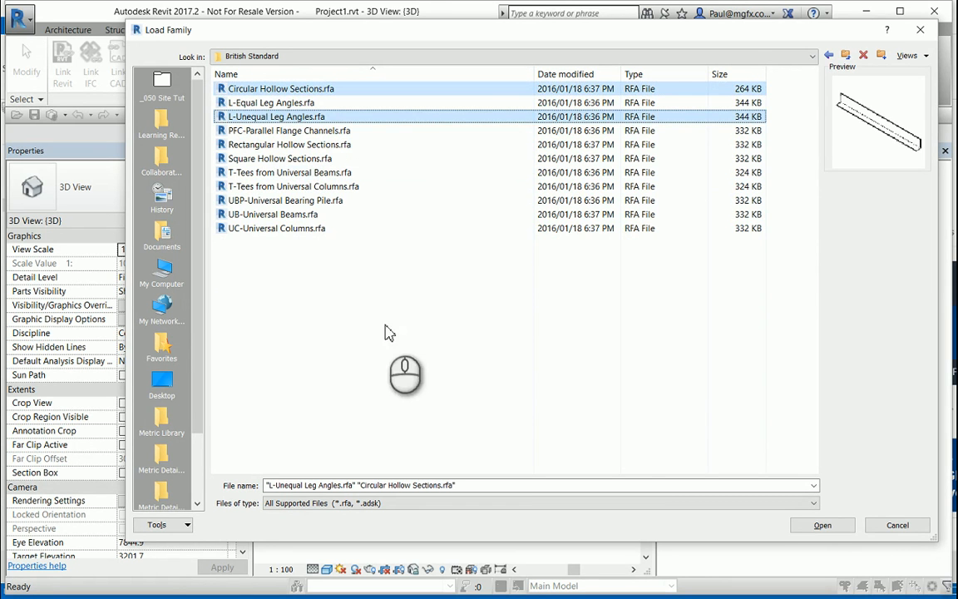
click(831, 527)
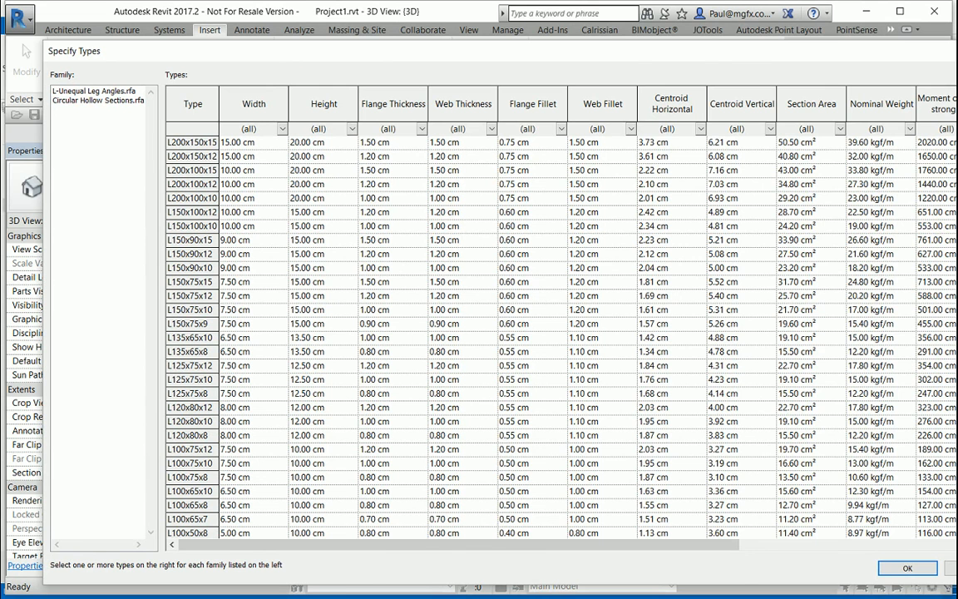
Step: Choose types L150x75x10 and L120x80x10 for the L-Unequal Leg Angles family
drag(955, 249, 845, 252)
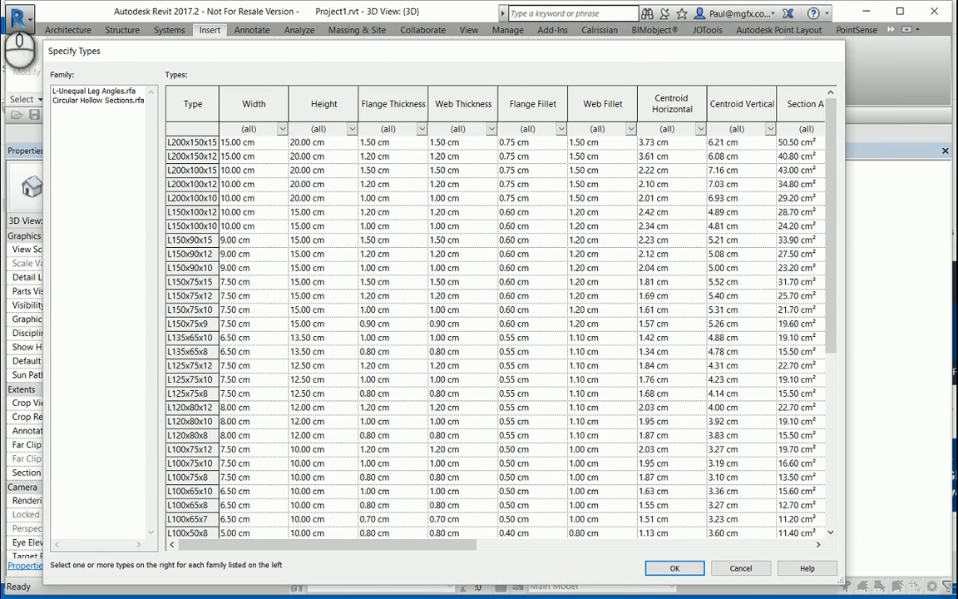
click(115, 91)
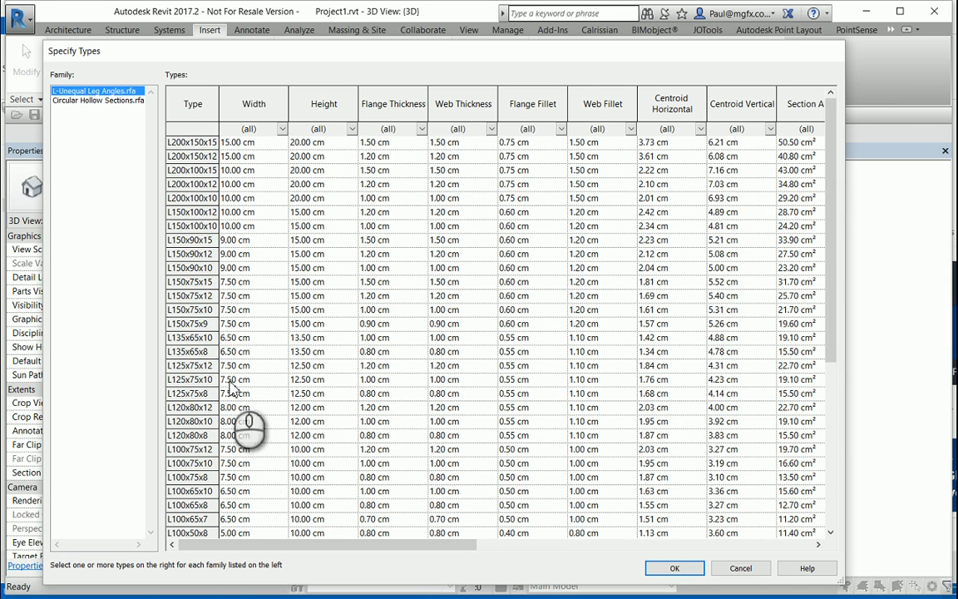
click(200, 312)
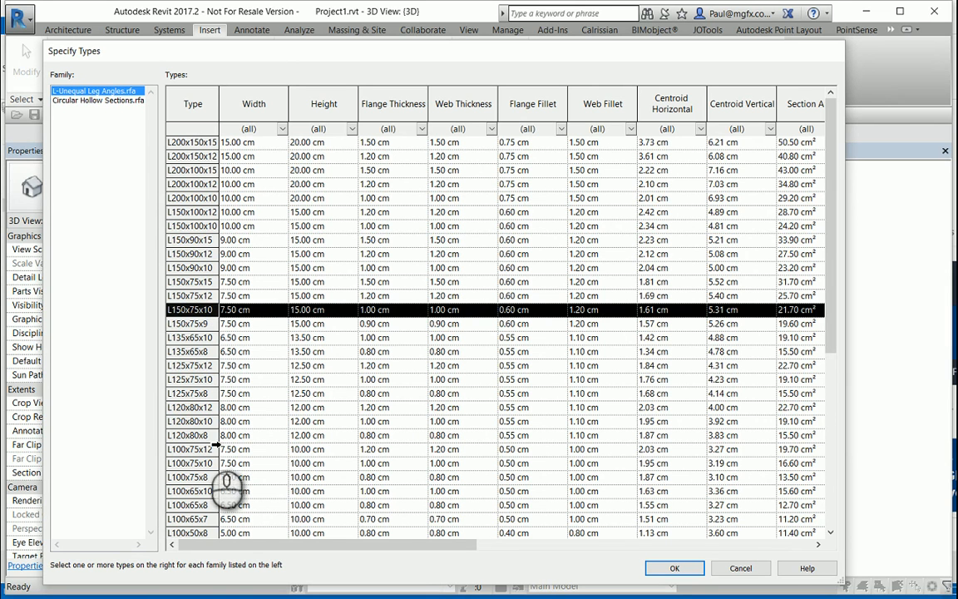
ctrl+click(200, 421)
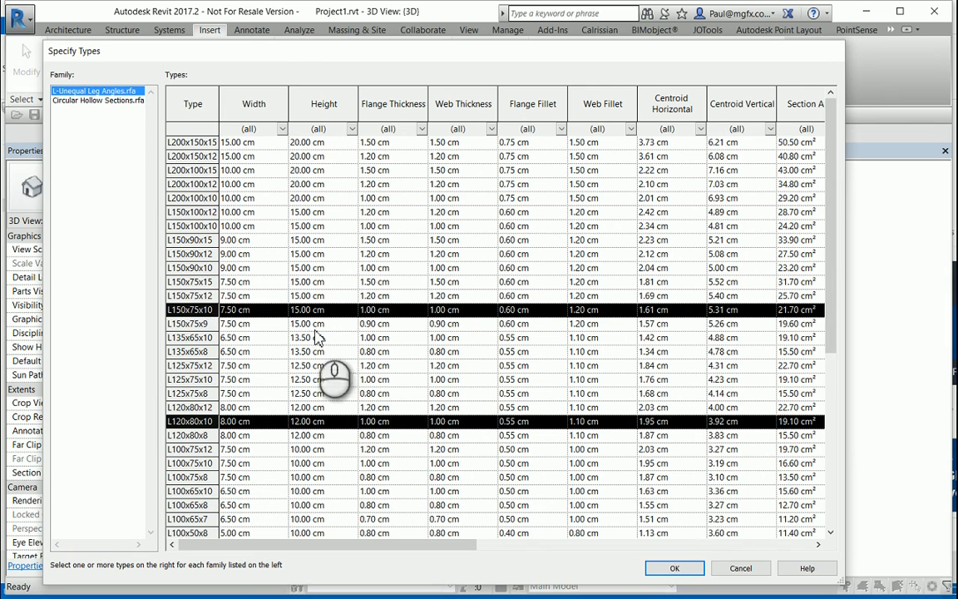
Step: Choose types CHS21.3x2.3, CHS33.7x2.6 and CHS1016x20 for the Circular Hollow Sections family and load the chosen types
click(108, 101)
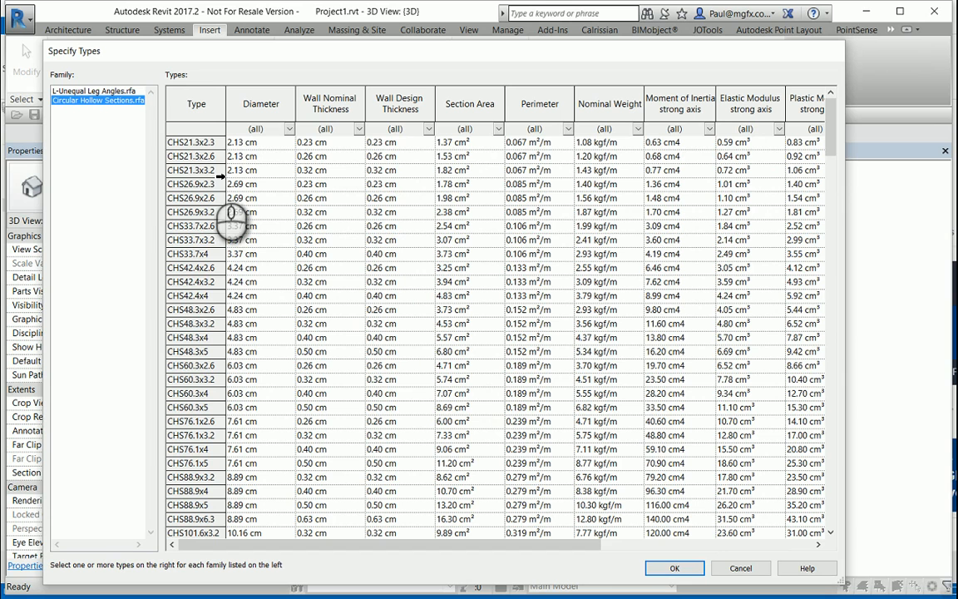
click(214, 148)
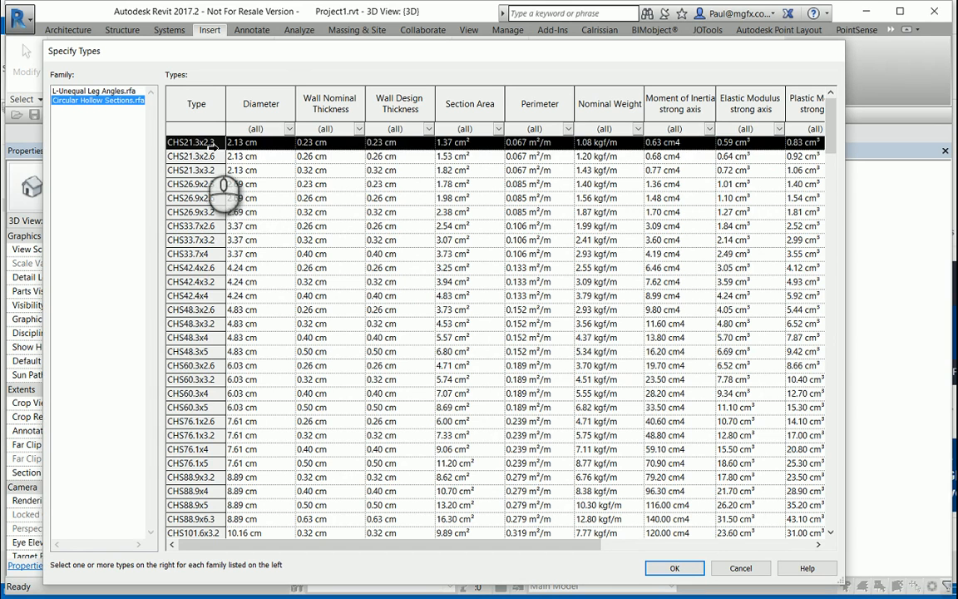
scroll(252, 397, down, 20)
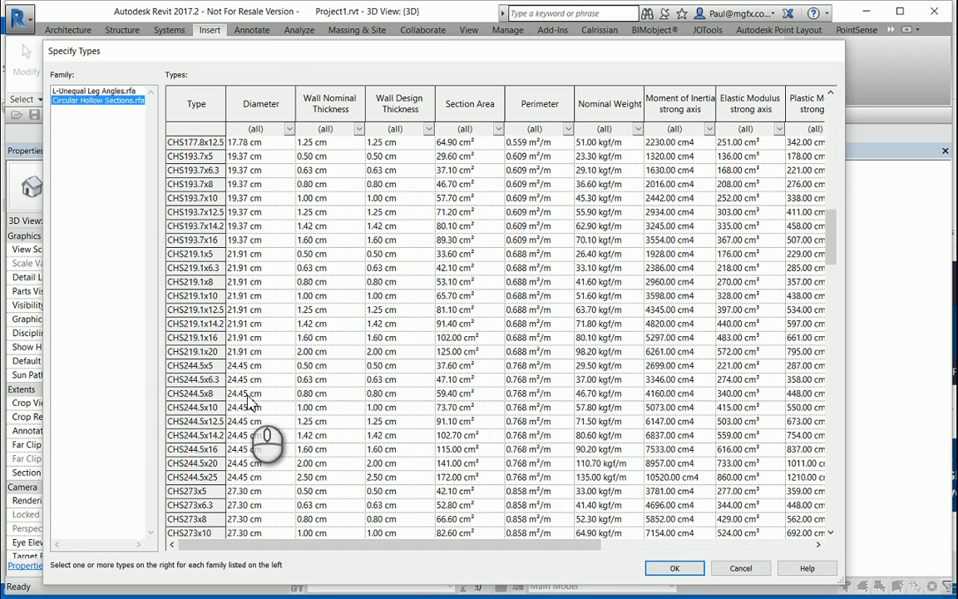
click(227, 491)
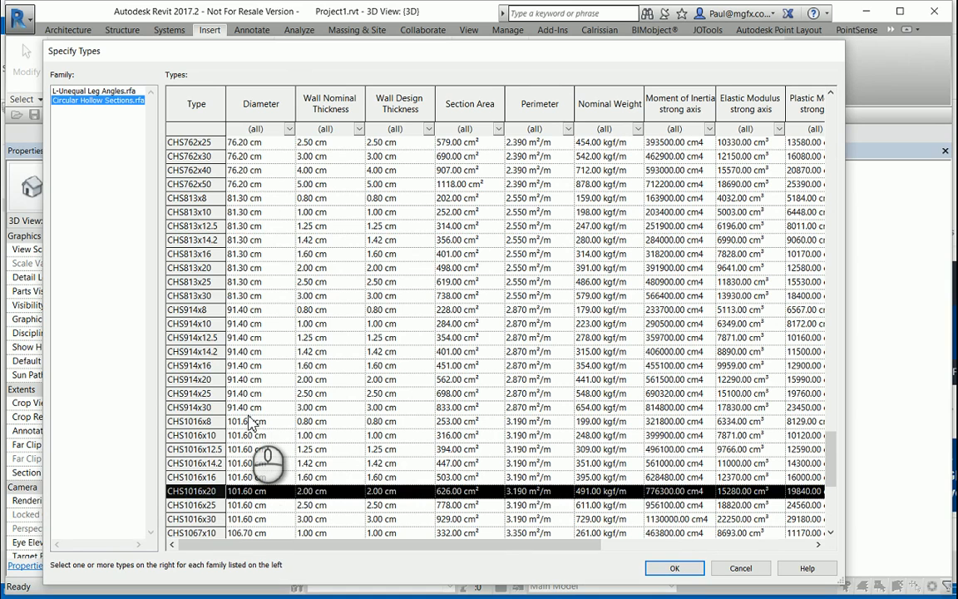
scroll(252, 424, up, 20)
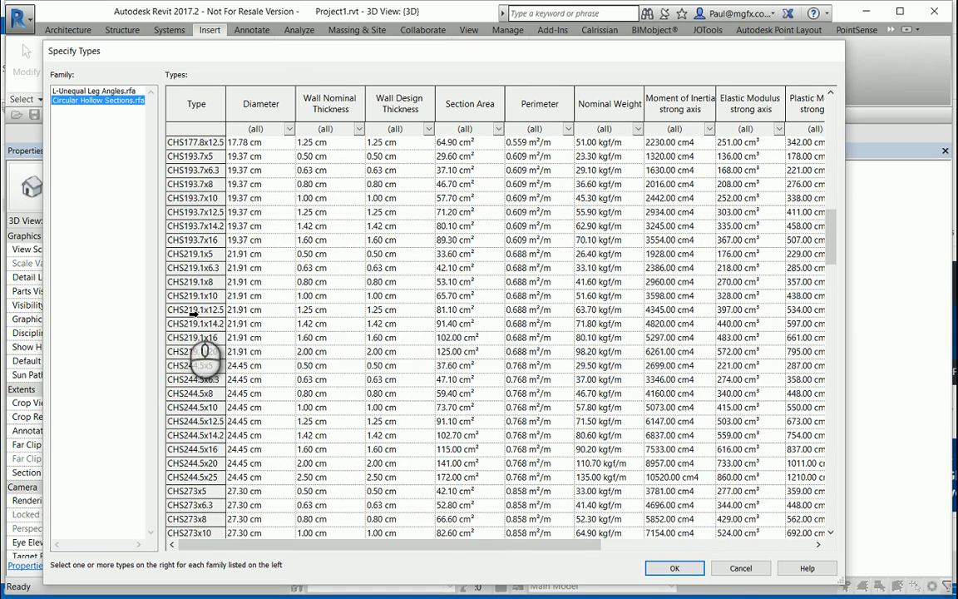
scroll(218, 292, up, 20)
ctrl+click(199, 226)
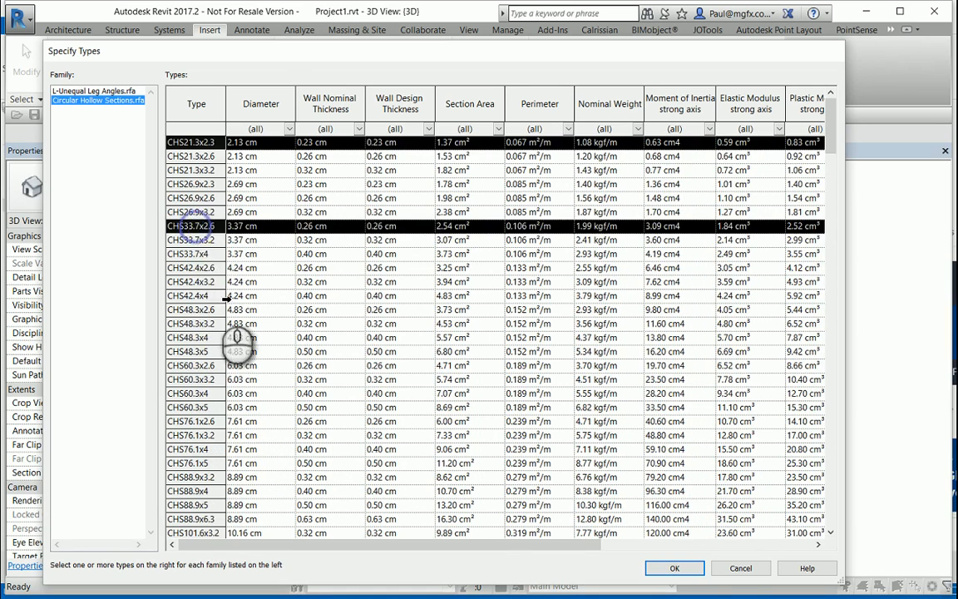
click(674, 569)
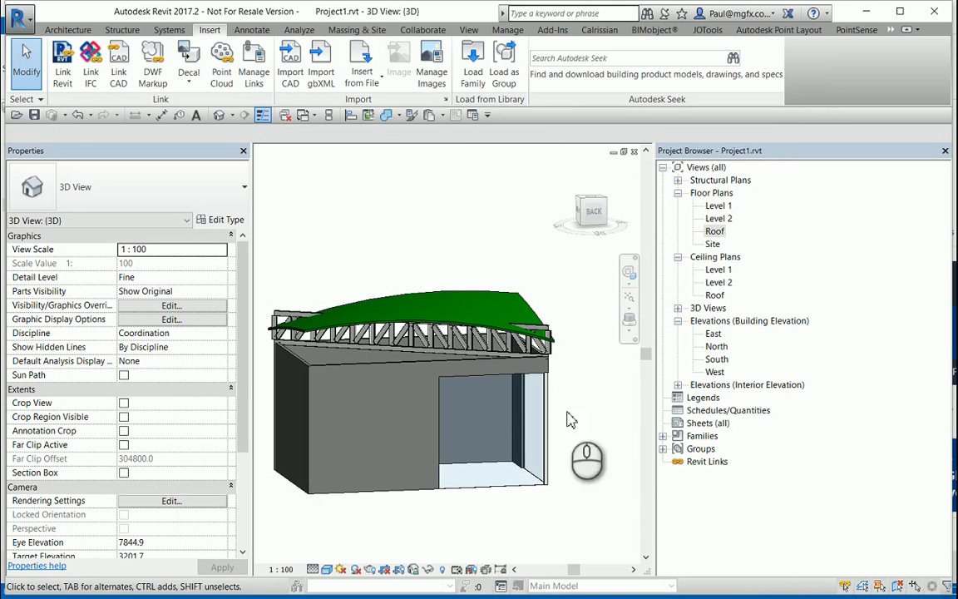
Step: Set the top chords' structural framing type of the M_Howe Flat Truss to L-Unequal Leg Angles:L150x75x10
scroll(379, 355, up, 2)
click(381, 331)
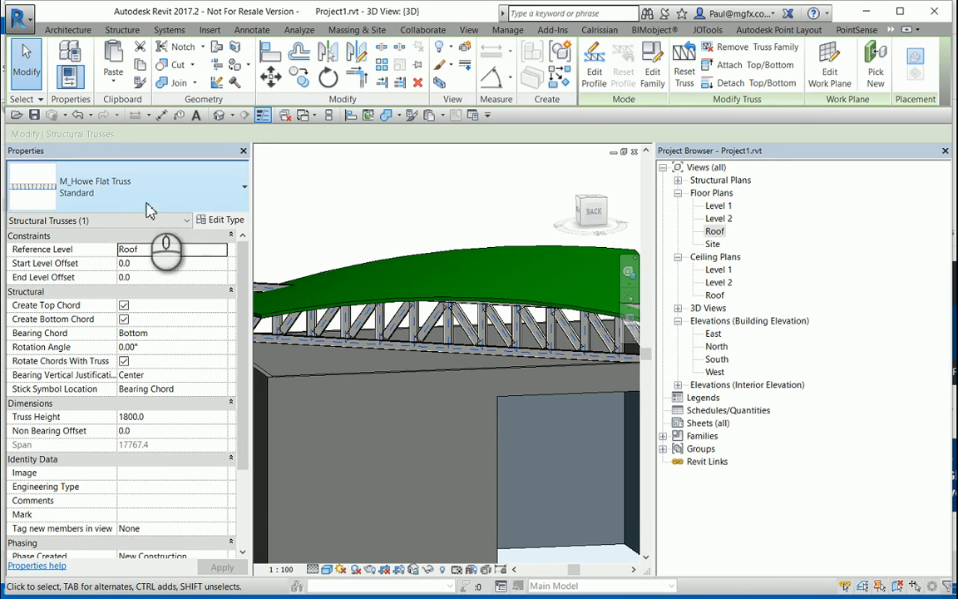
click(232, 223)
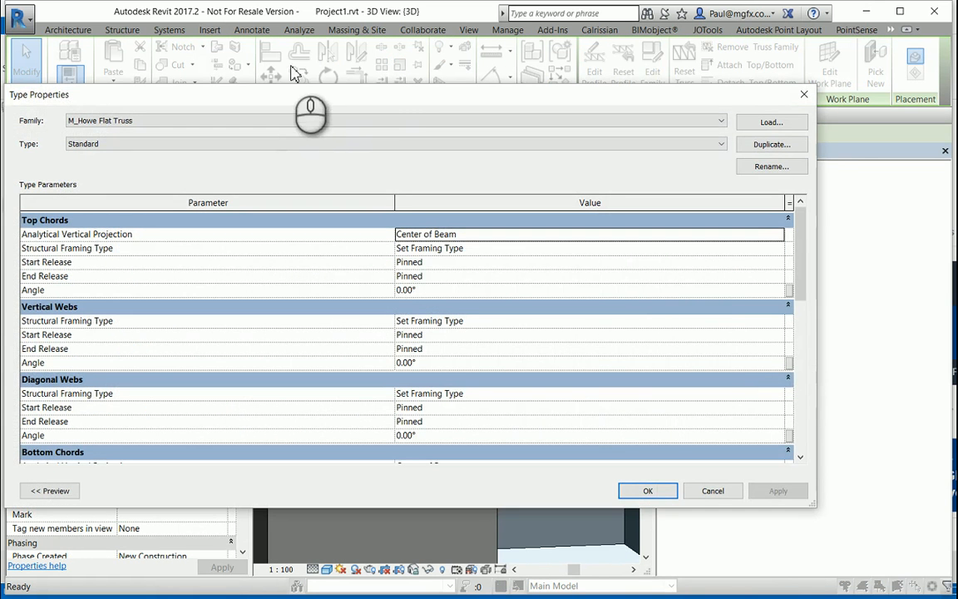
drag(312, 100, 384, 55)
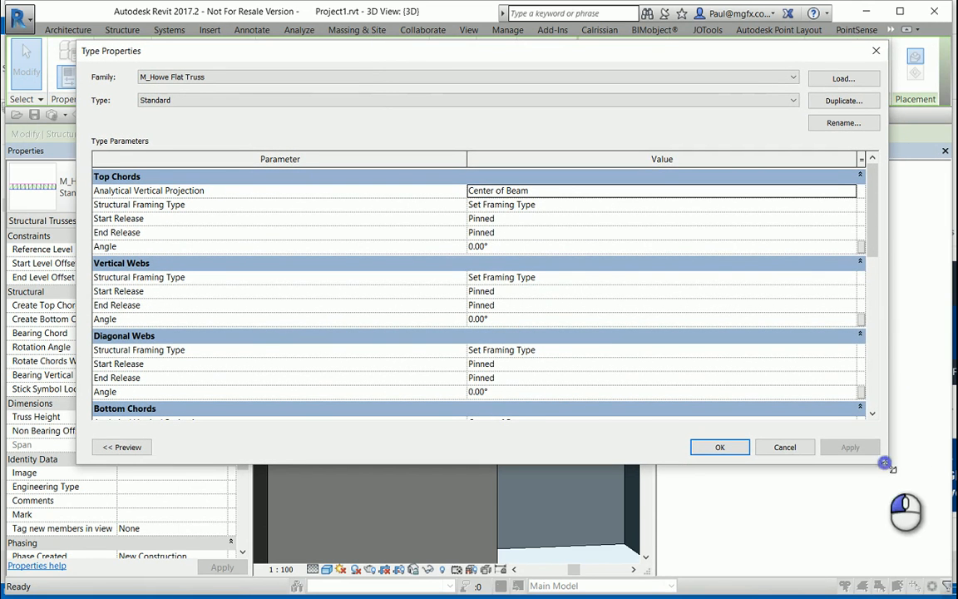
drag(886, 466, 907, 555)
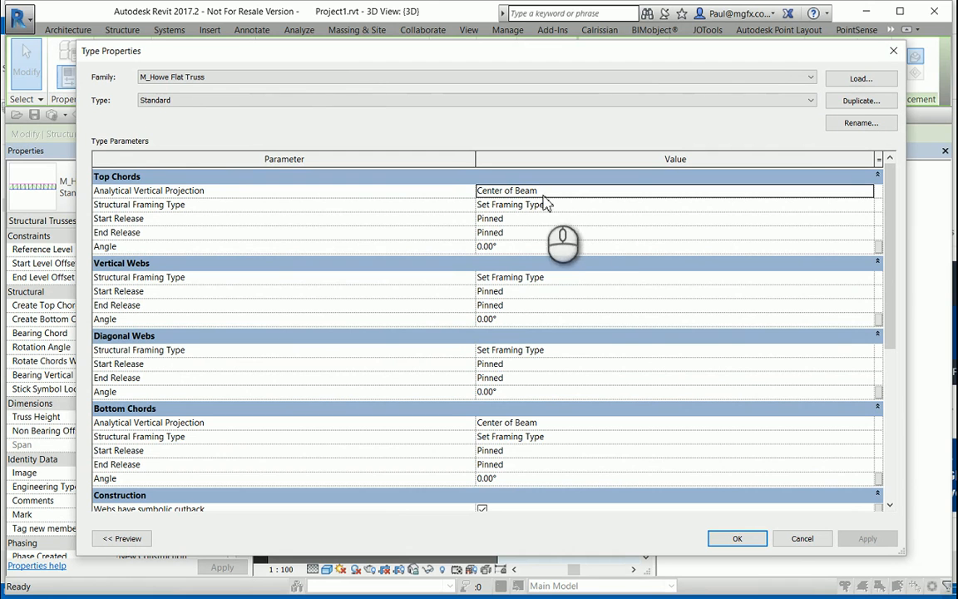
click(608, 207)
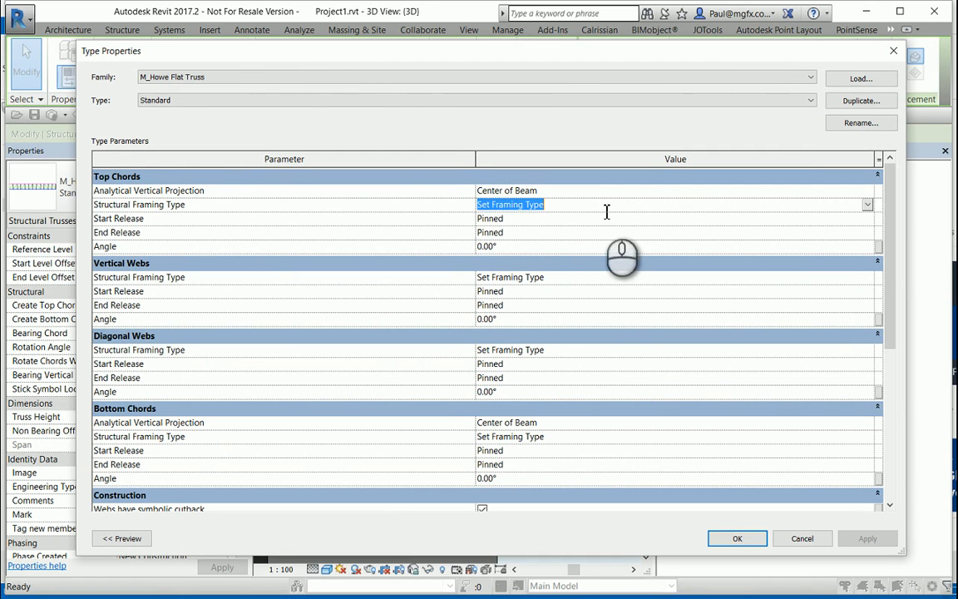
click(867, 206)
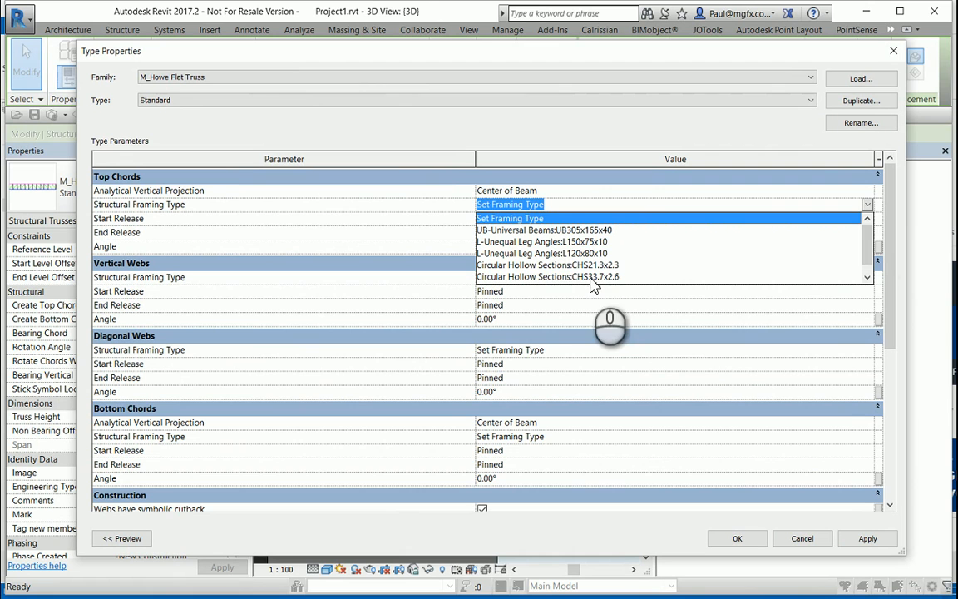
scroll(573, 273, down, 1)
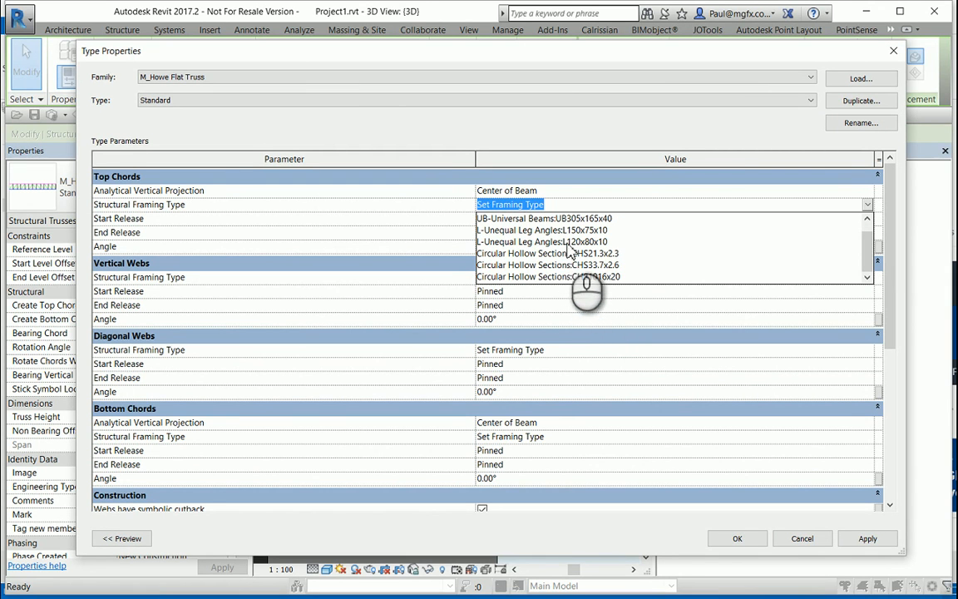
click(573, 231)
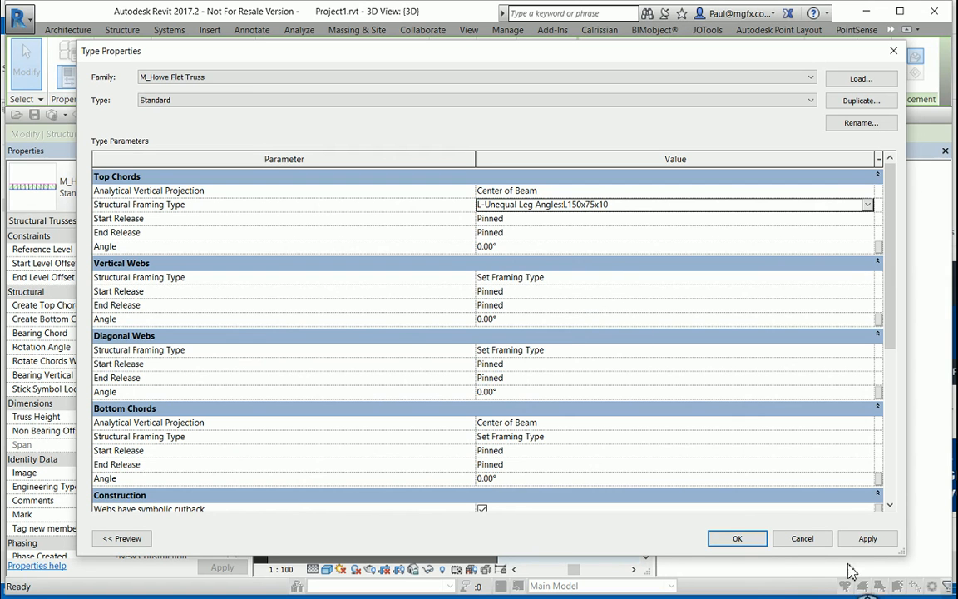
click(865, 539)
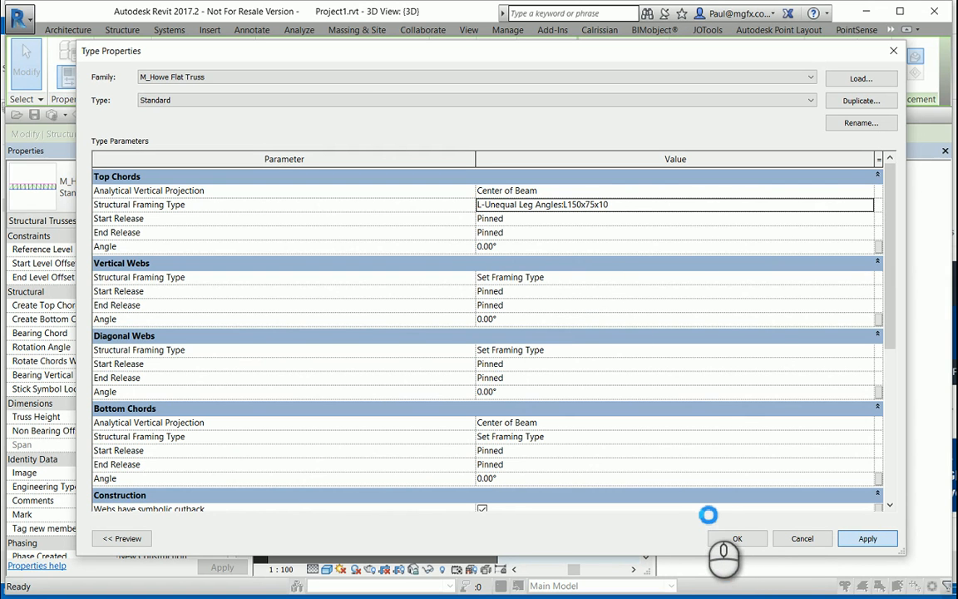
click(732, 538)
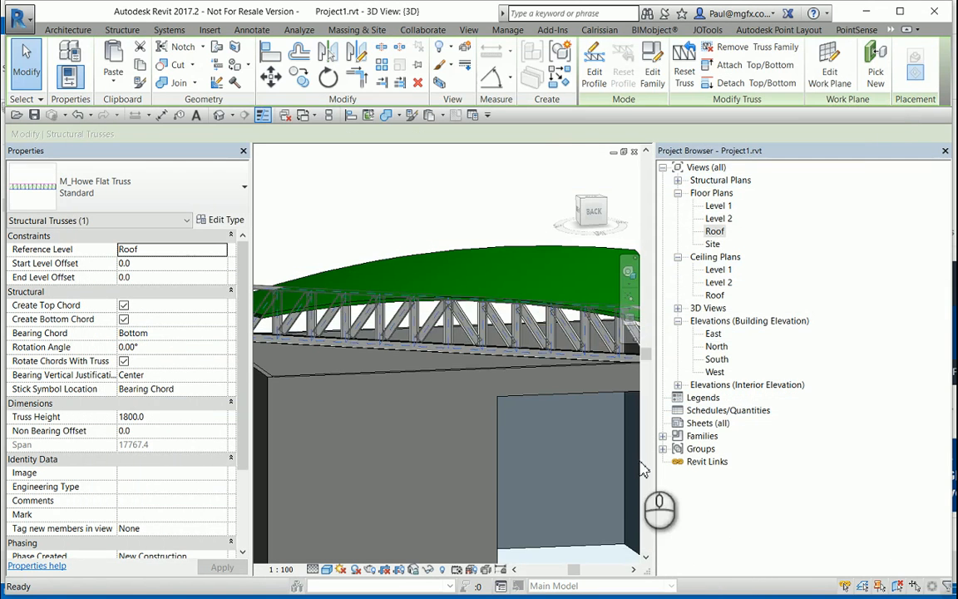
Step: Set the top chords' structural framing type of the M_Howe Flat Truss to Circular Hollow Sections:CHS33.7x2.6
scroll(282, 291, up, 6)
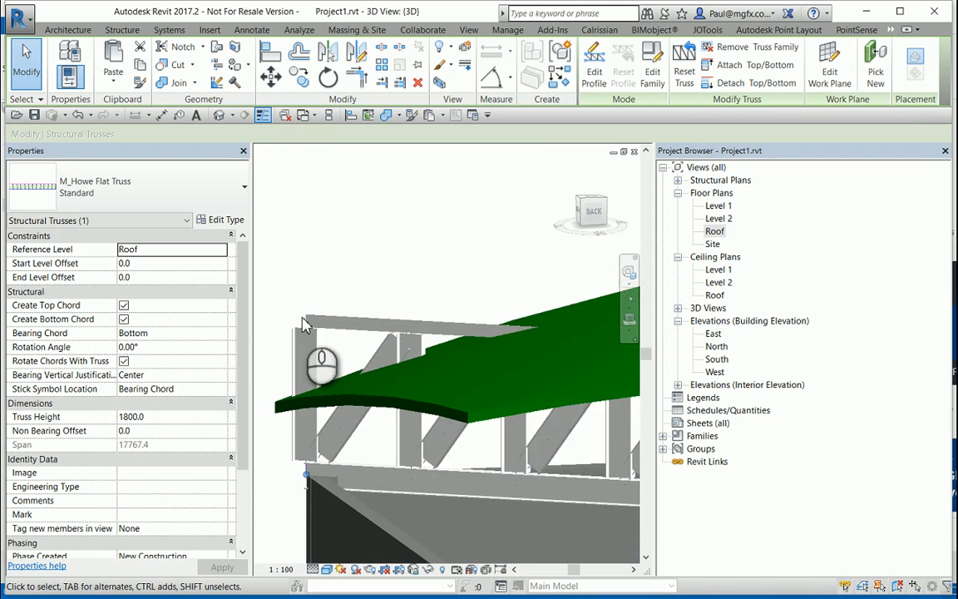
shift+middle_drag(333, 318, 489, 331)
scroll(467, 416, up, 5)
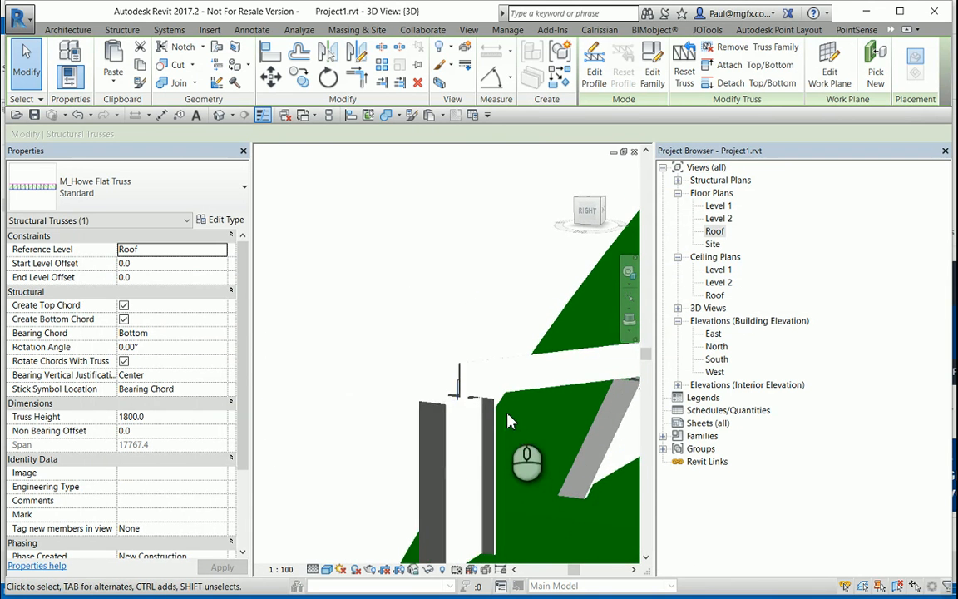
scroll(339, 304, down, 2)
scroll(341, 276, down, 2)
scroll(376, 313, up, 2)
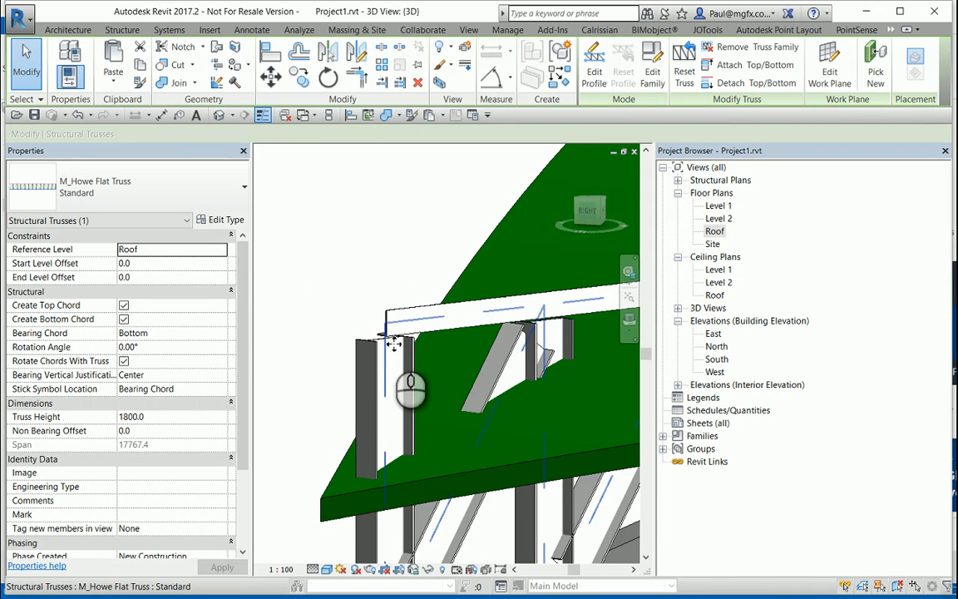
click(235, 218)
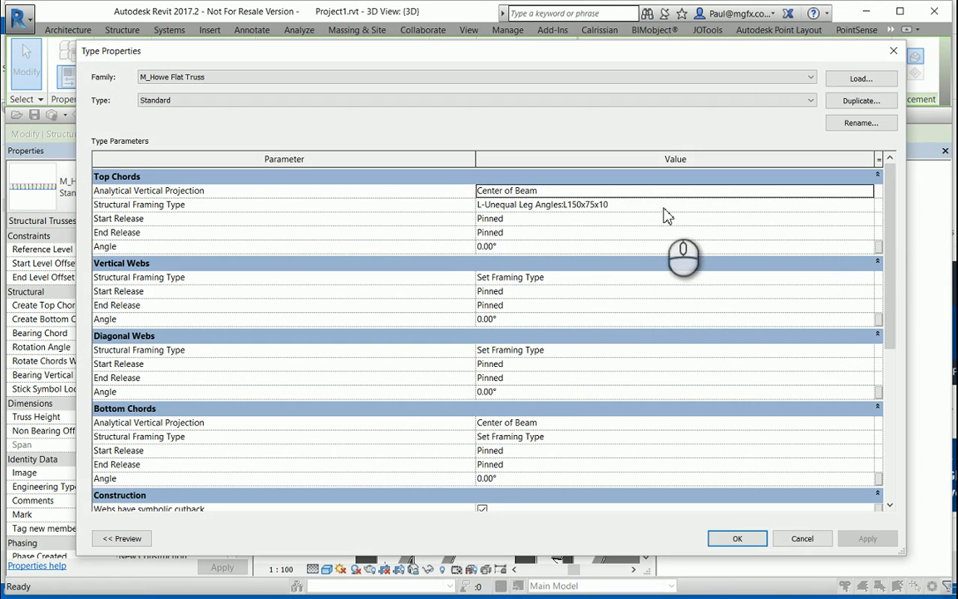
click(663, 209)
click(865, 204)
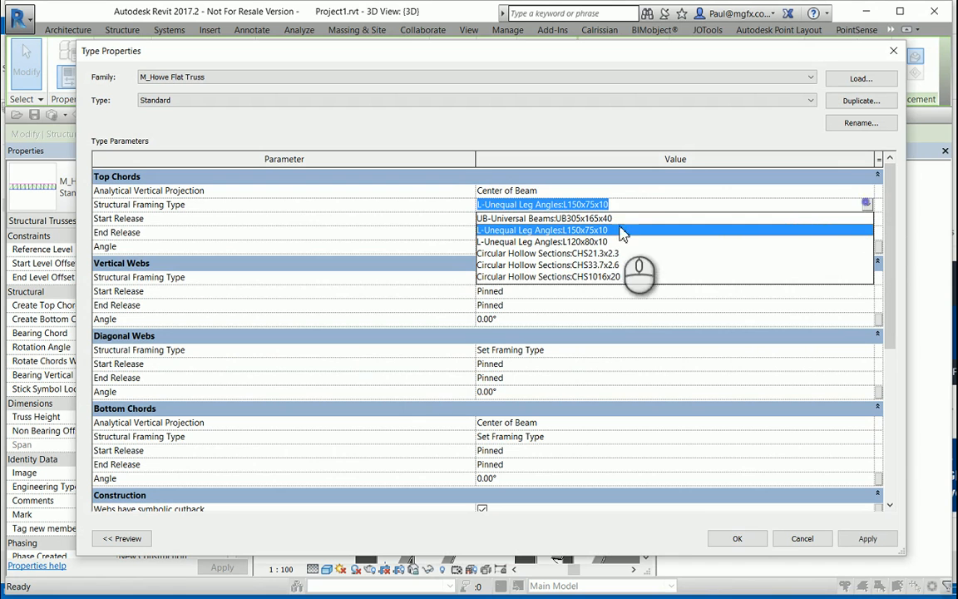
click(588, 265)
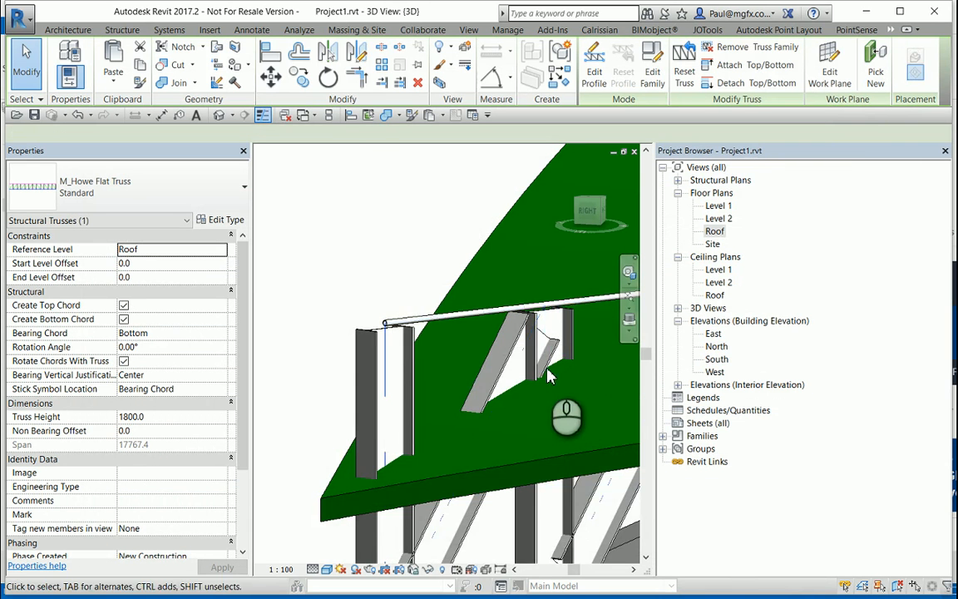
scroll(384, 307, up, 2)
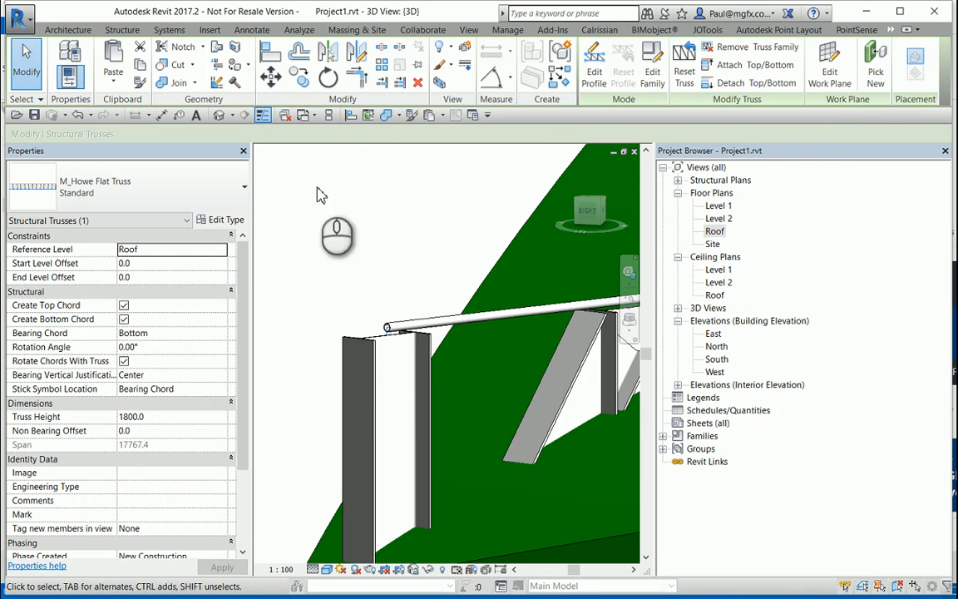
Step: Open the Circular Hollow Sections family for loading from the Structural Framing, Steel, British Standard library folder
click(209, 30)
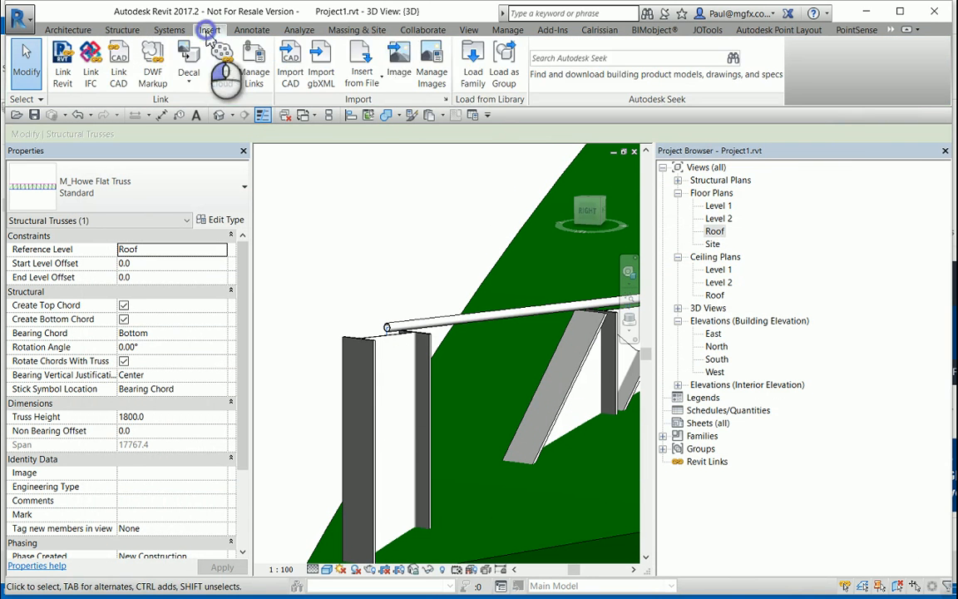
click(473, 62)
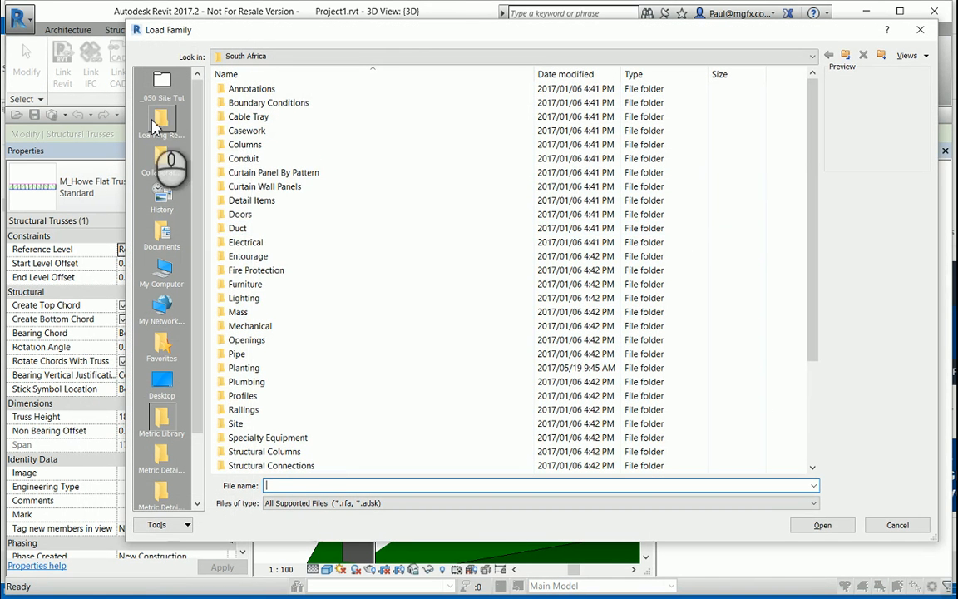
scroll(280, 460, down, 3)
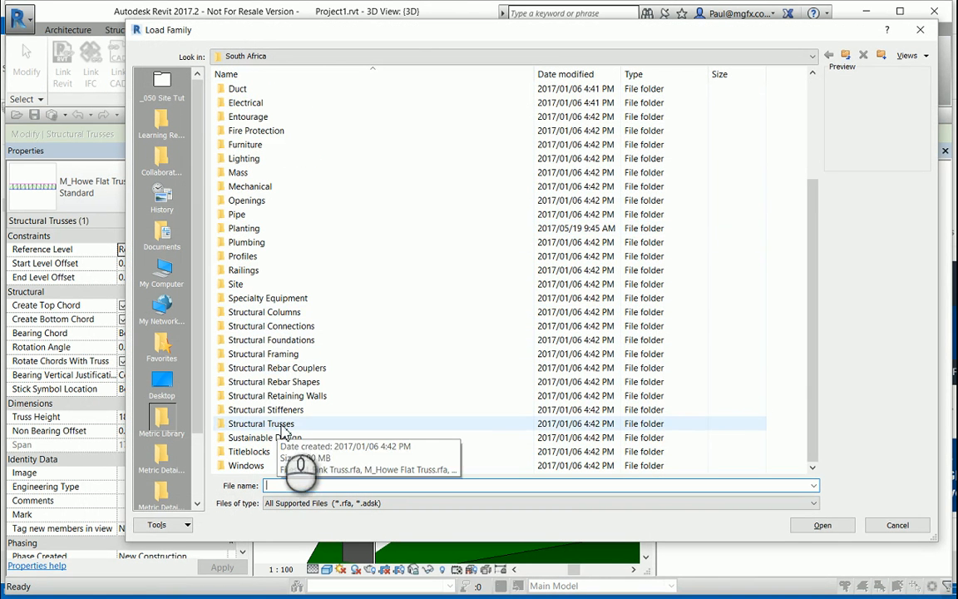
double_click(289, 354)
double_click(246, 140)
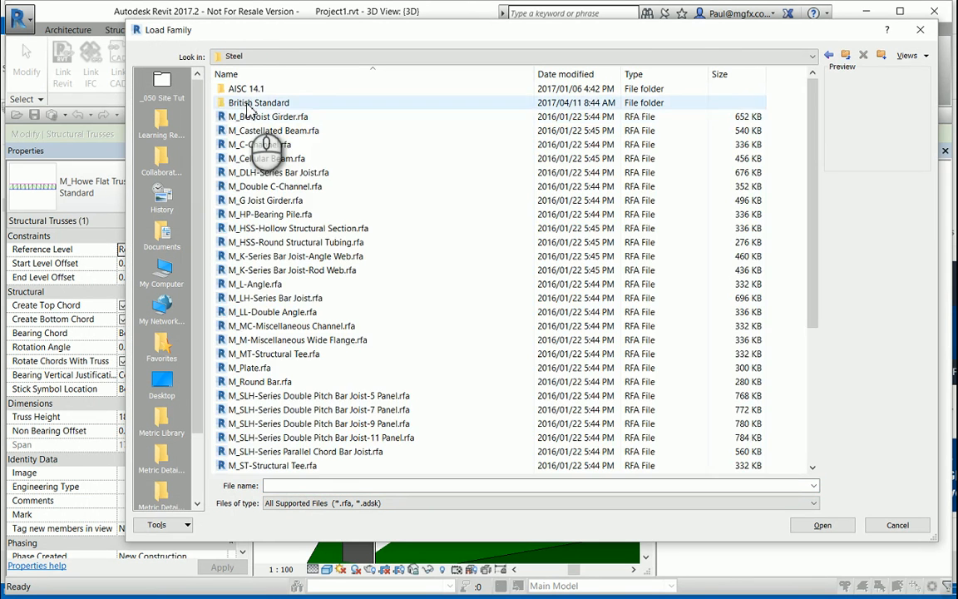
click(247, 102)
double_click(247, 104)
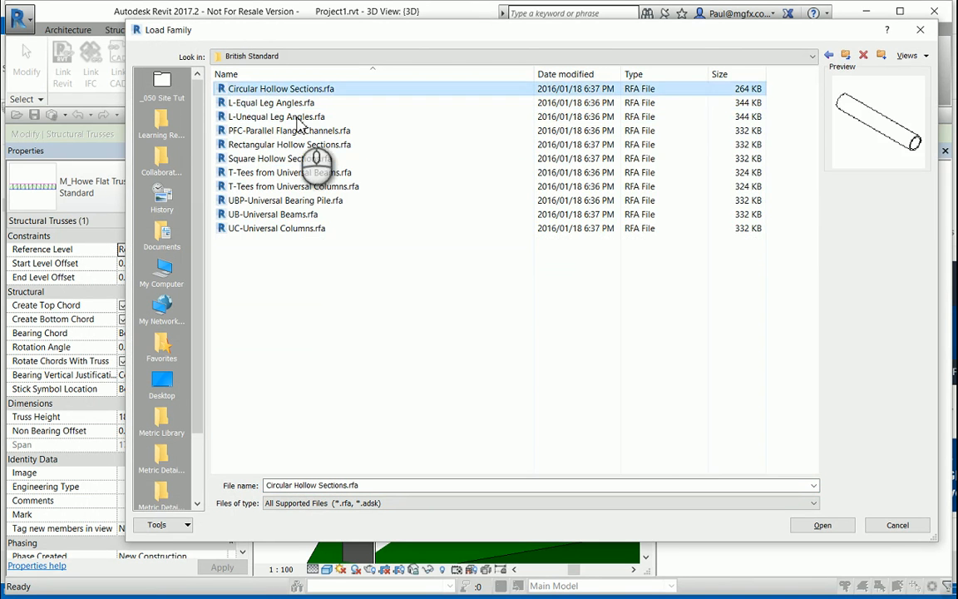
click(822, 524)
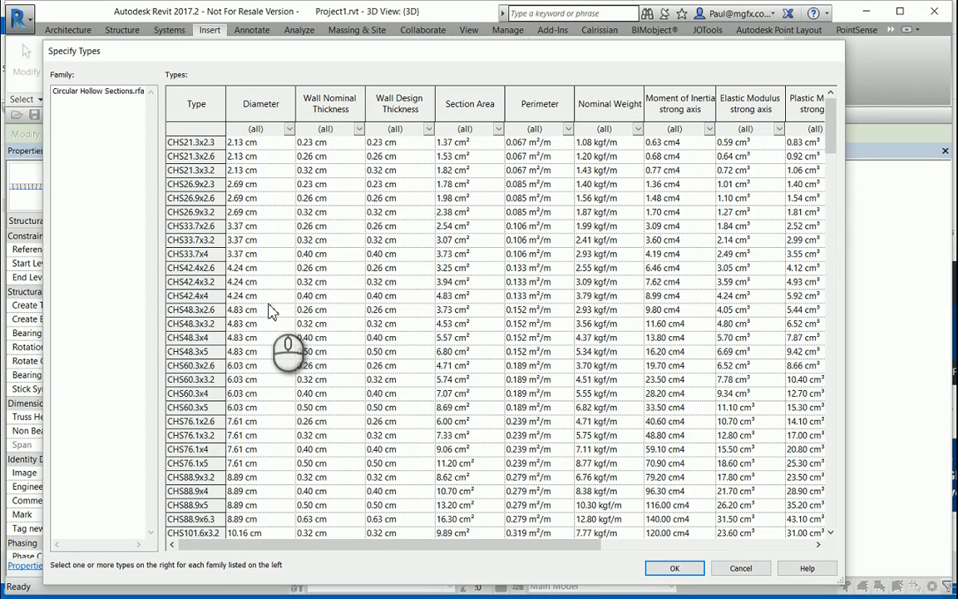
Step: Choose type CHS139.7x12.5 for the Circular Hollow Sections family, load it and clear the selection
scroll(272, 301, down, 5)
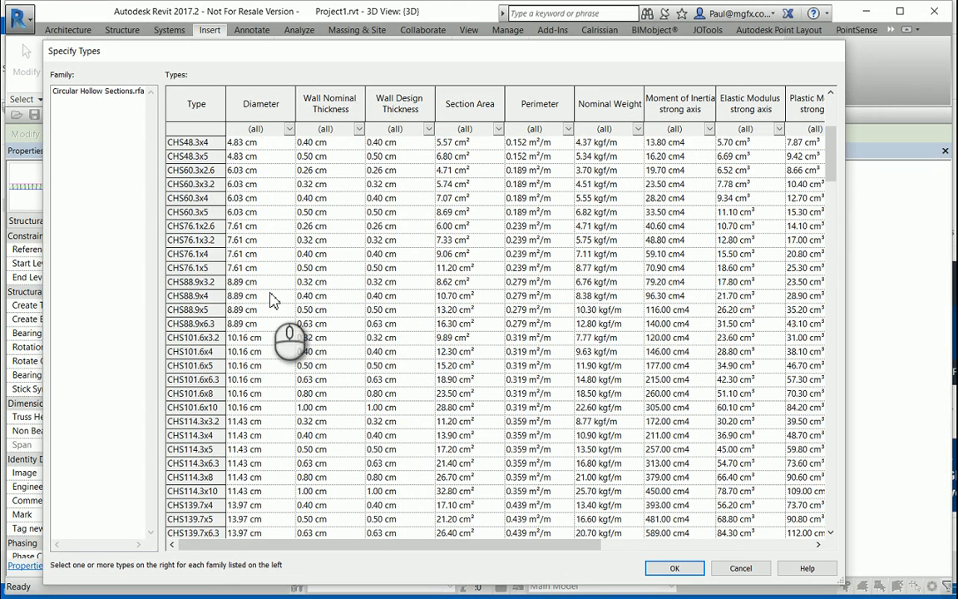
click(215, 380)
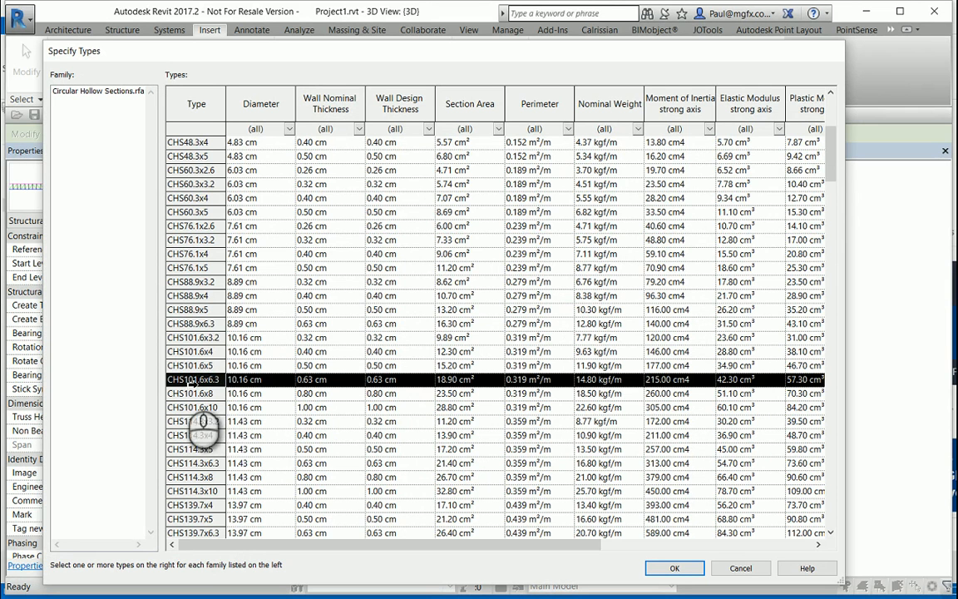
scroll(200, 395, down, 5)
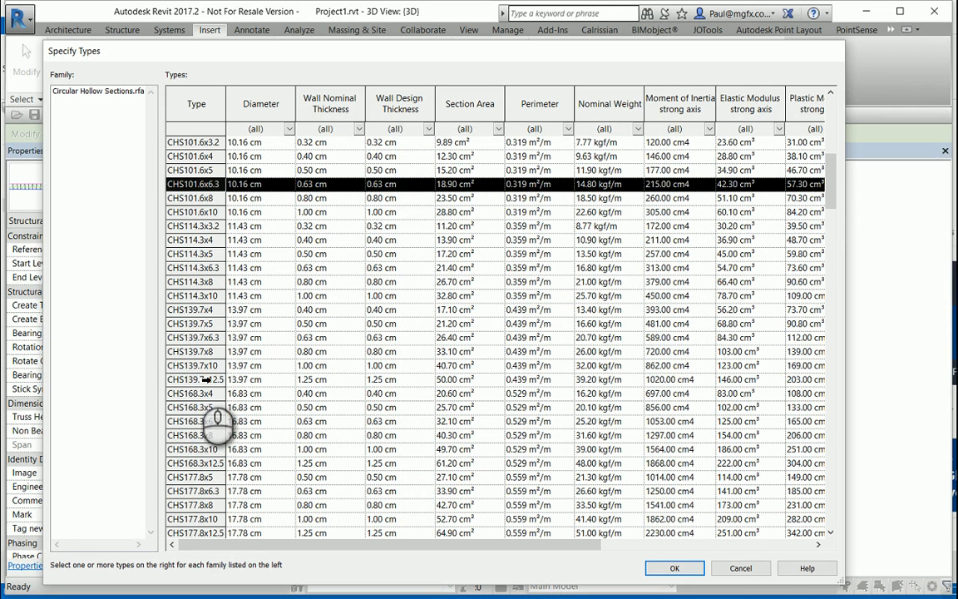
click(195, 380)
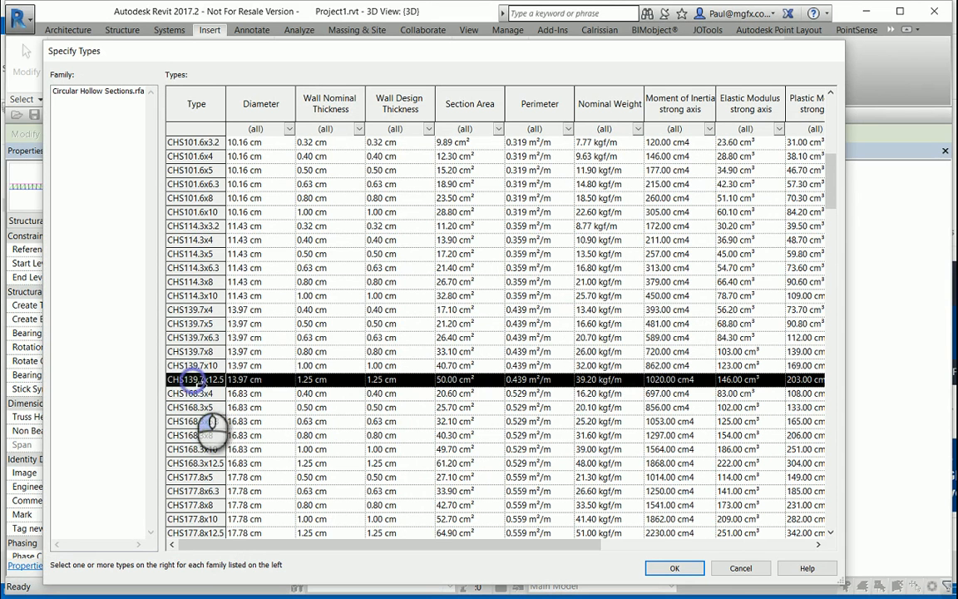
click(675, 568)
key(Escape)
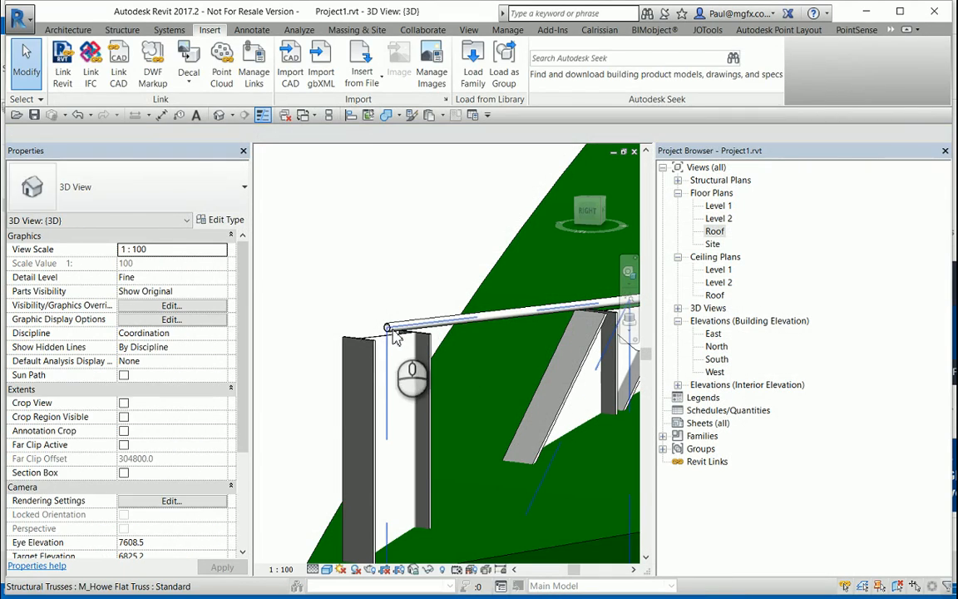
Step: Set the top chords' structural framing type of the M_Howe Flat Truss to Circular Hollow Sections:CHS139.7x12.5
click(390, 328)
click(221, 220)
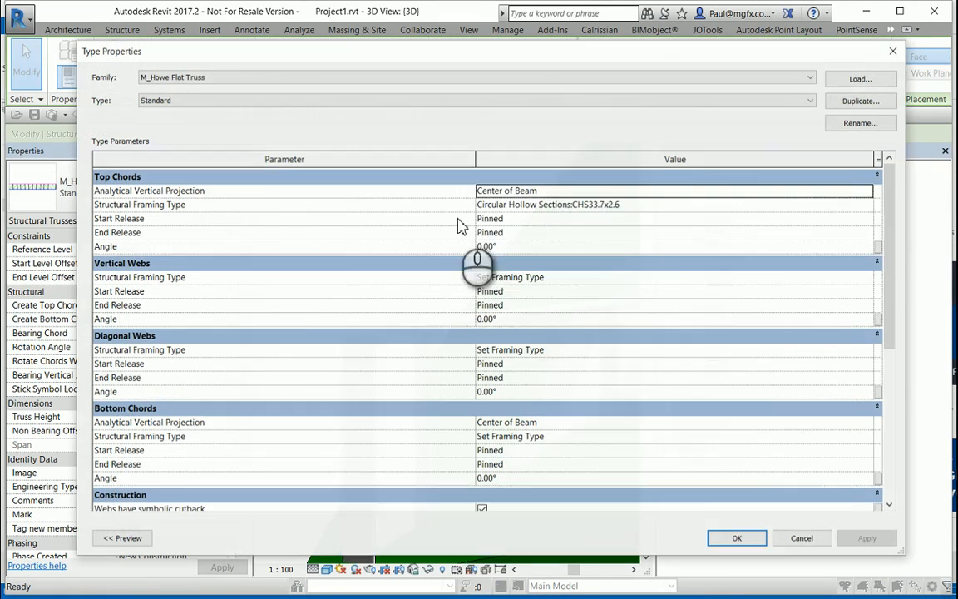
click(654, 208)
click(867, 206)
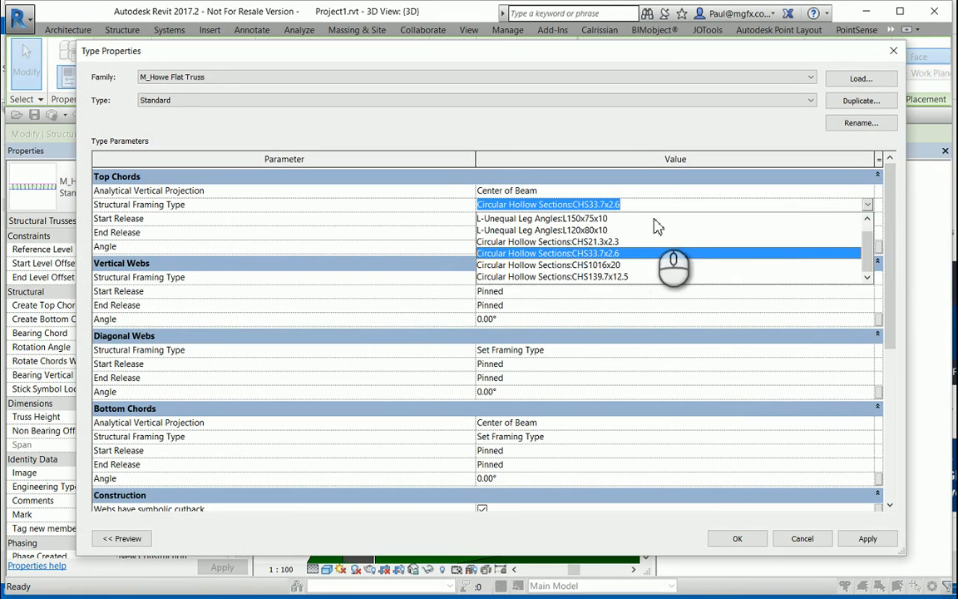
click(620, 276)
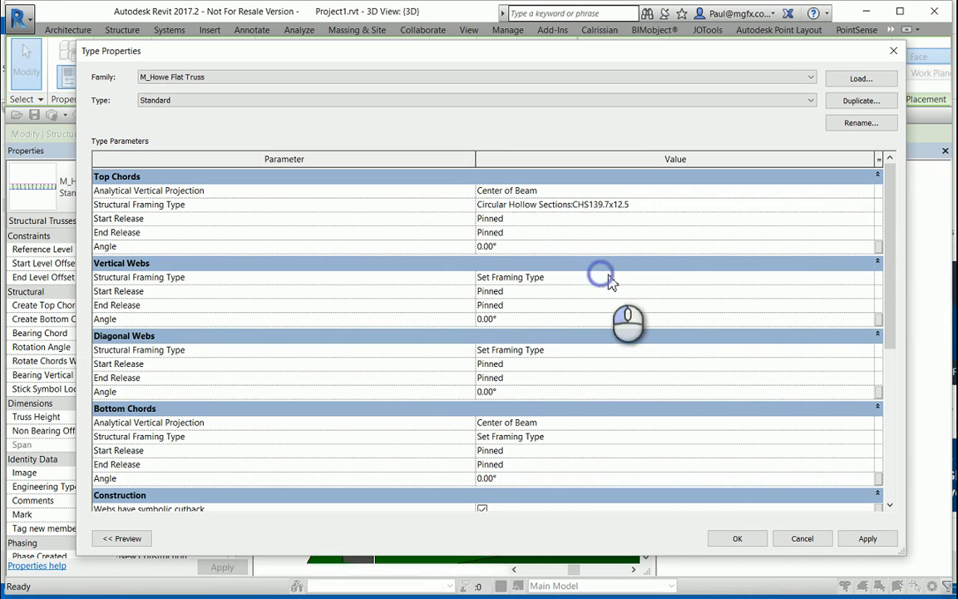
click(732, 539)
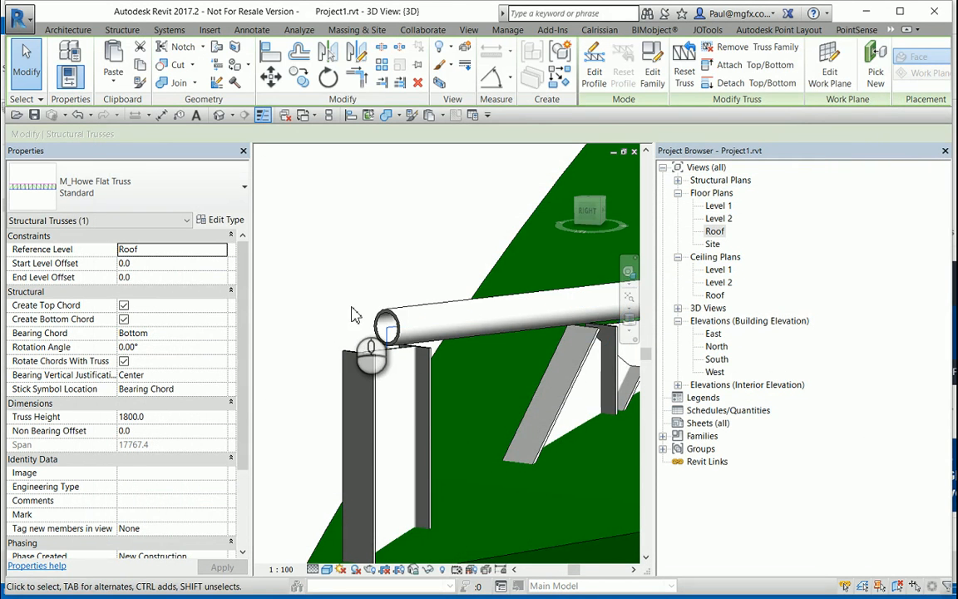
Step: Set the vertical webs' structural framing type of the M_Howe Flat Truss to Circular Hollow Sections:CHS139.7x12.5
scroll(354, 315, down, 5)
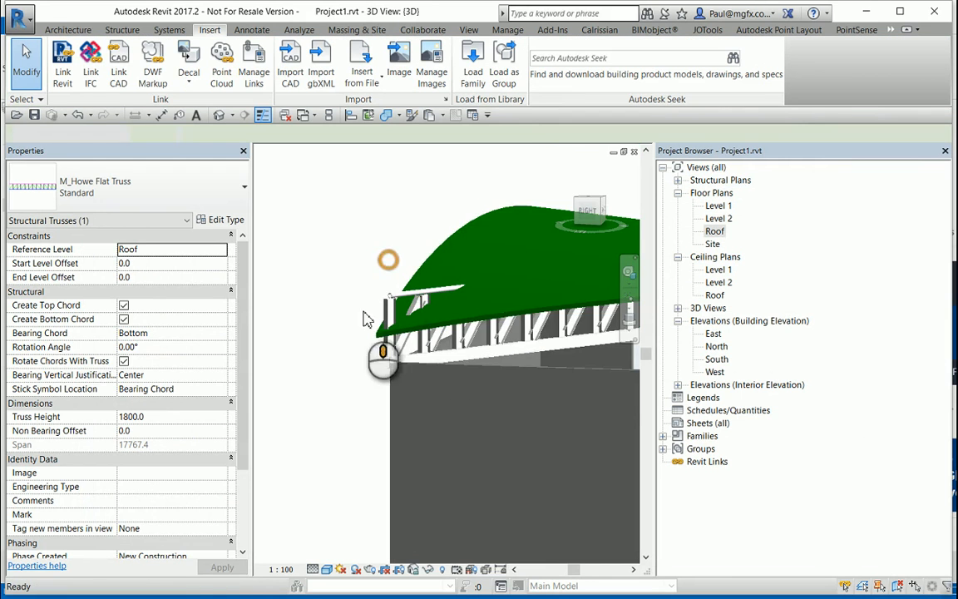
shift+middle_drag(363, 318, 249, 291)
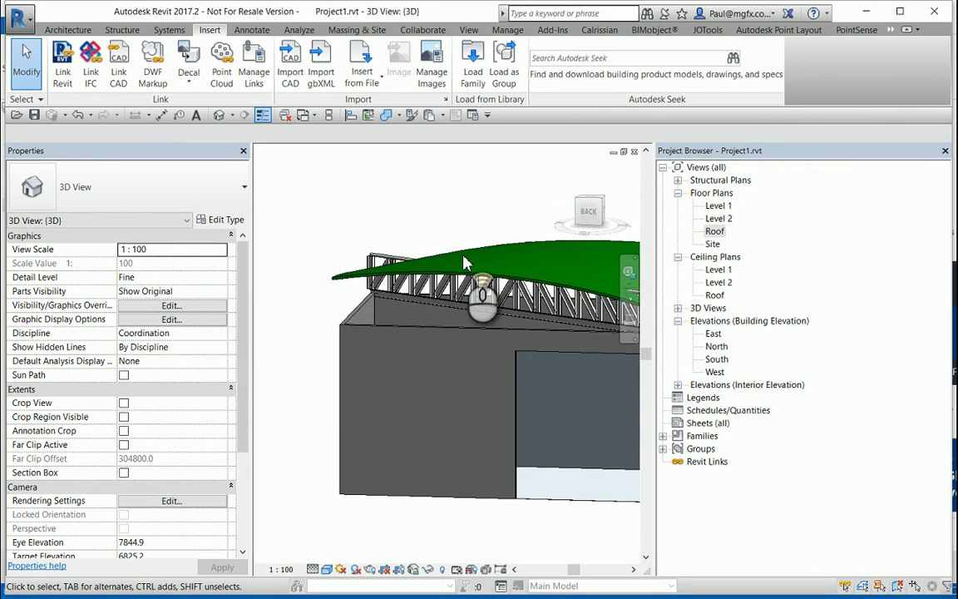
shift+middle_drag(466, 263, 487, 285)
scroll(496, 301, up, 2)
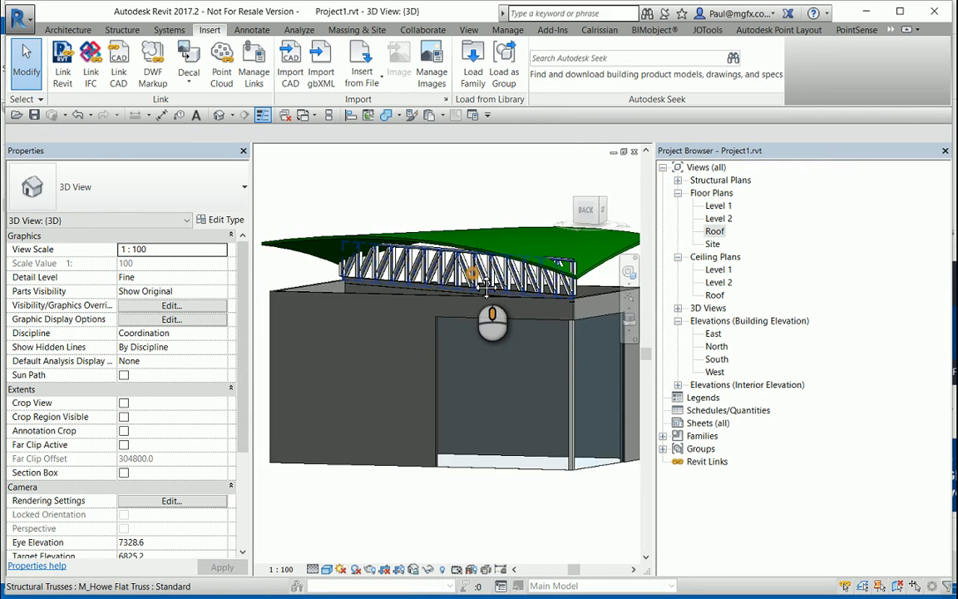
scroll(449, 267, up, 3)
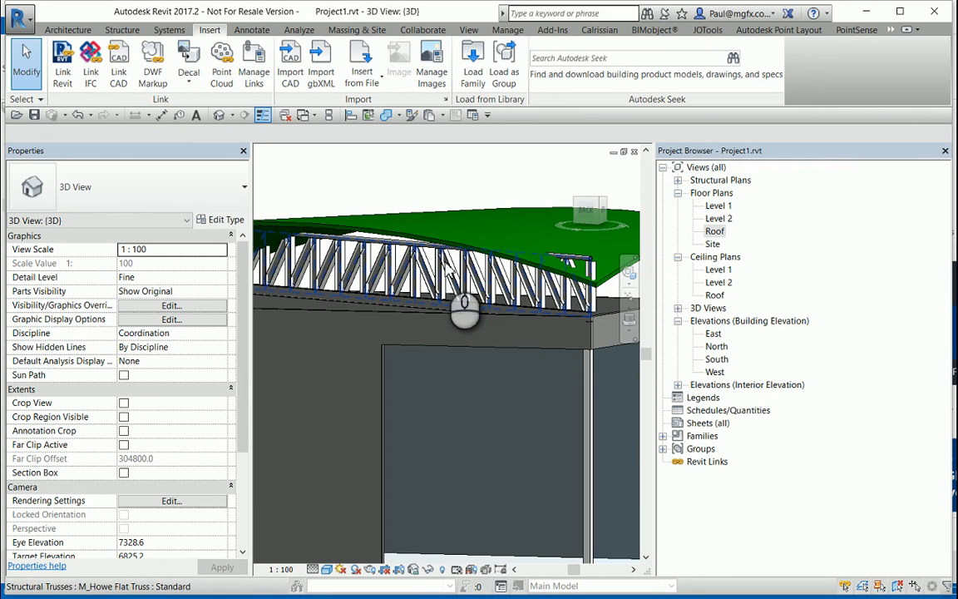
click(329, 214)
click(220, 220)
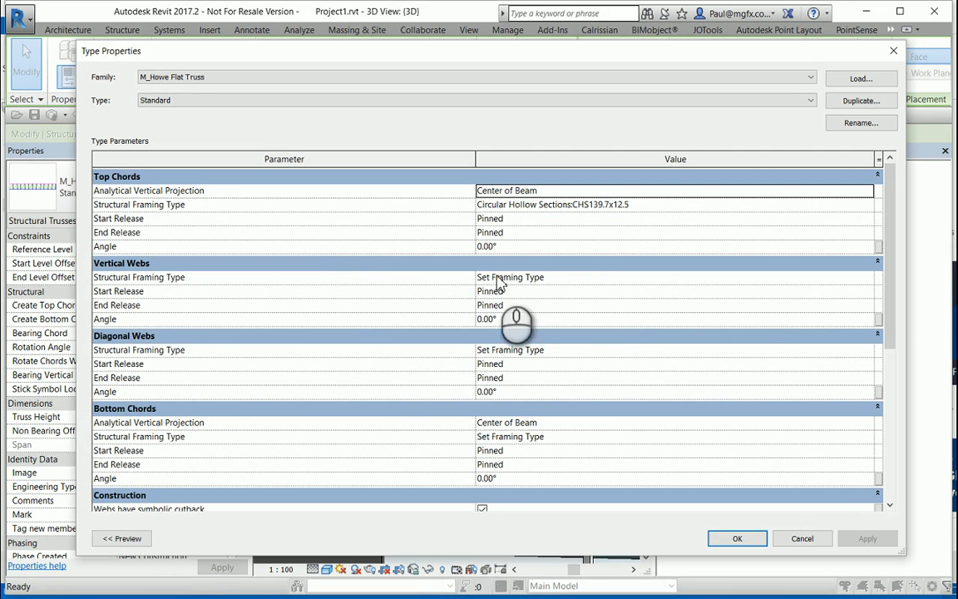
click(700, 277)
click(868, 278)
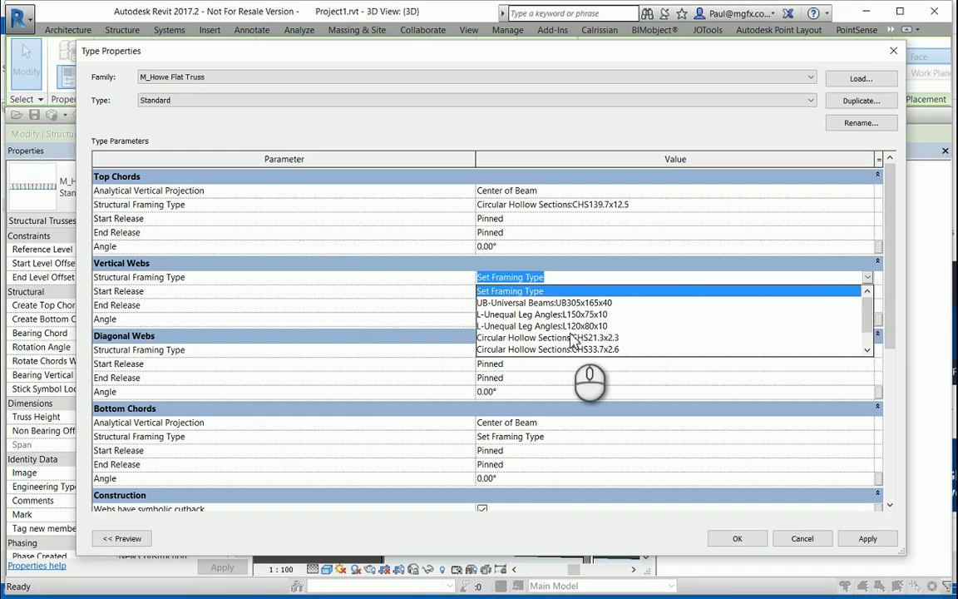
scroll(574, 352, down, 2)
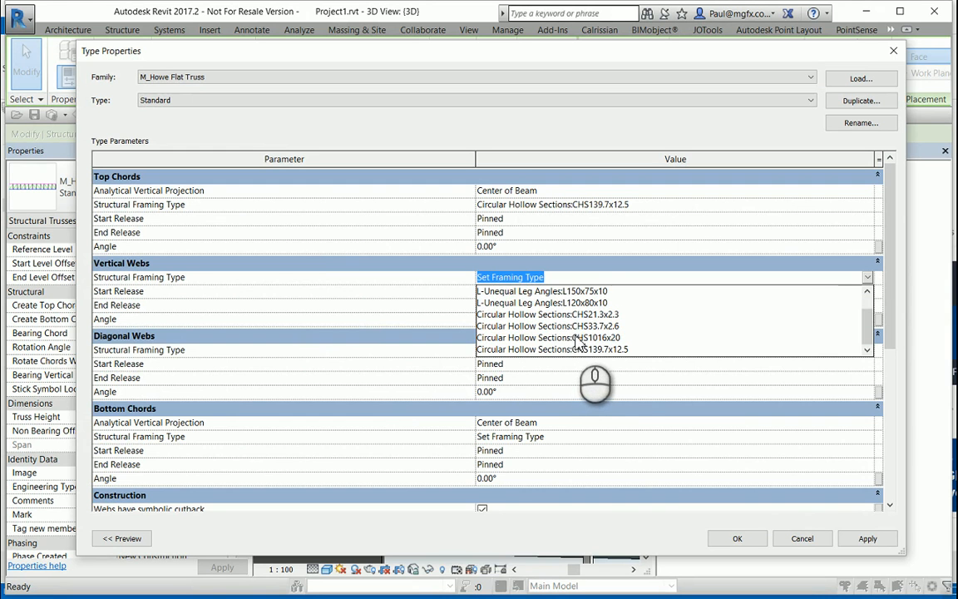
click(572, 350)
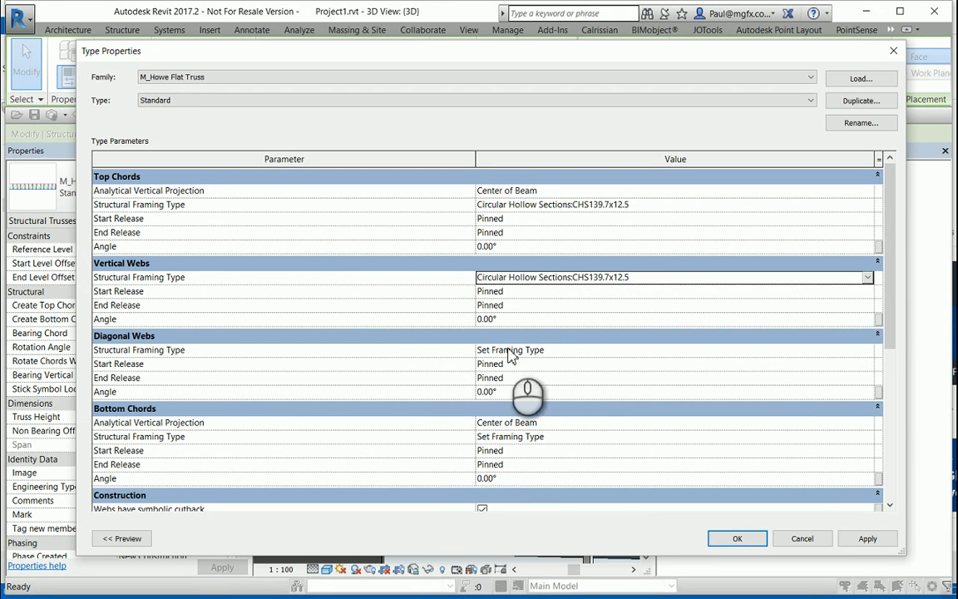
Step: Set the diagonal webs' structural framing type to Circular Hollow Sections:CHS139.7x12.5
click(584, 351)
click(867, 350)
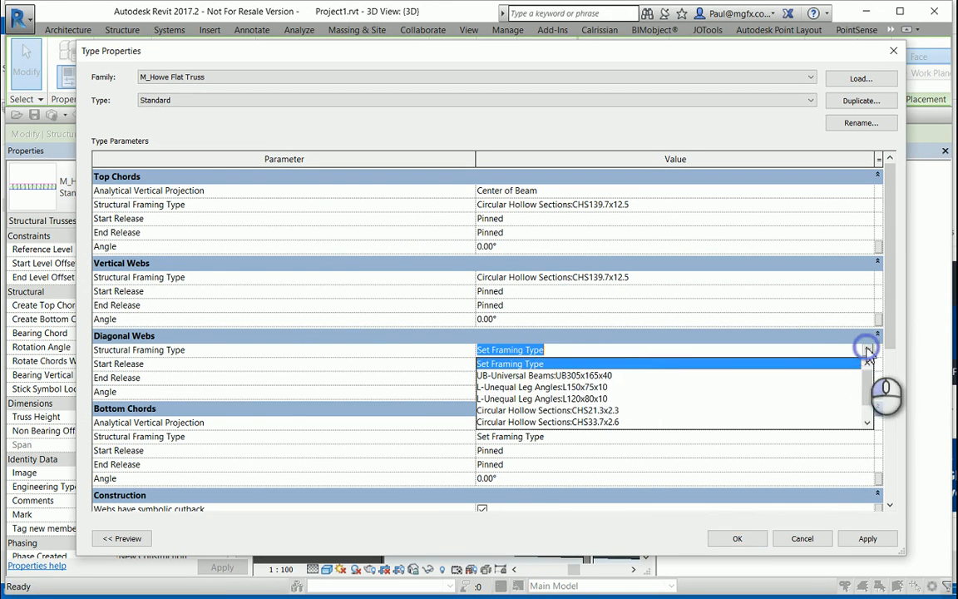
scroll(553, 408, down, 2)
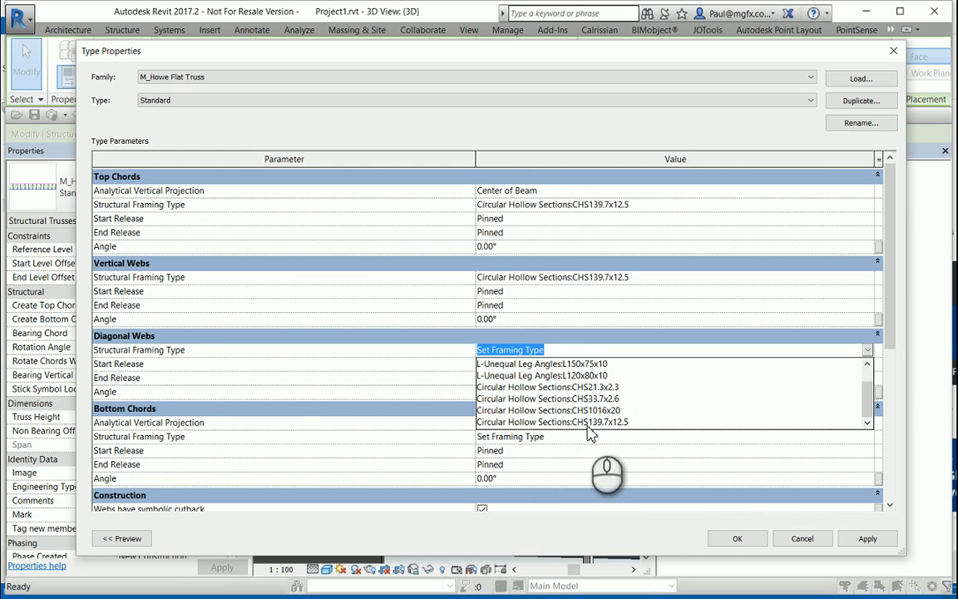
click(582, 421)
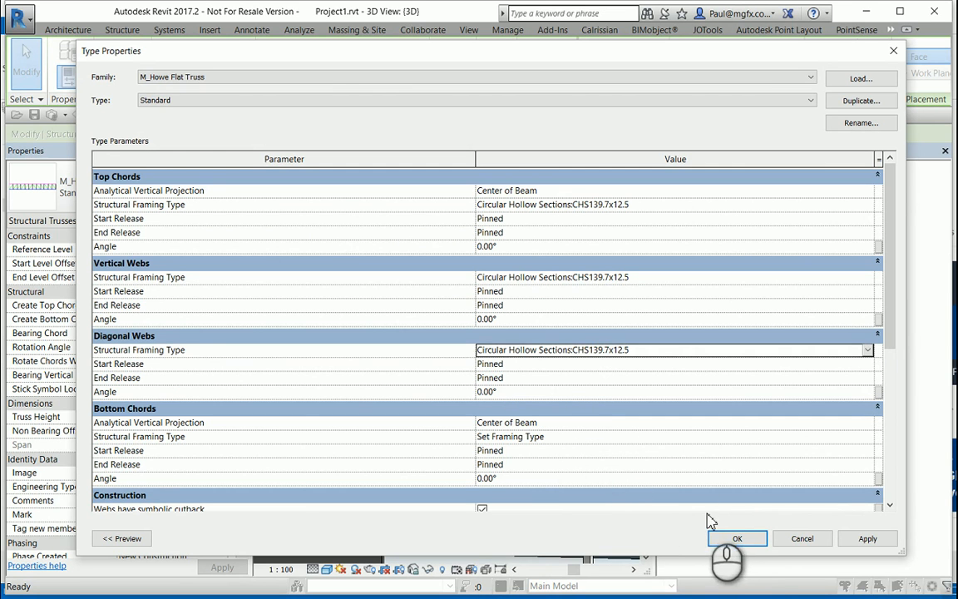
Step: Set the bottom chords' structural framing type to Circular Hollow Sections:CHS139.7x12.5 and apply the truss type changes
click(582, 435)
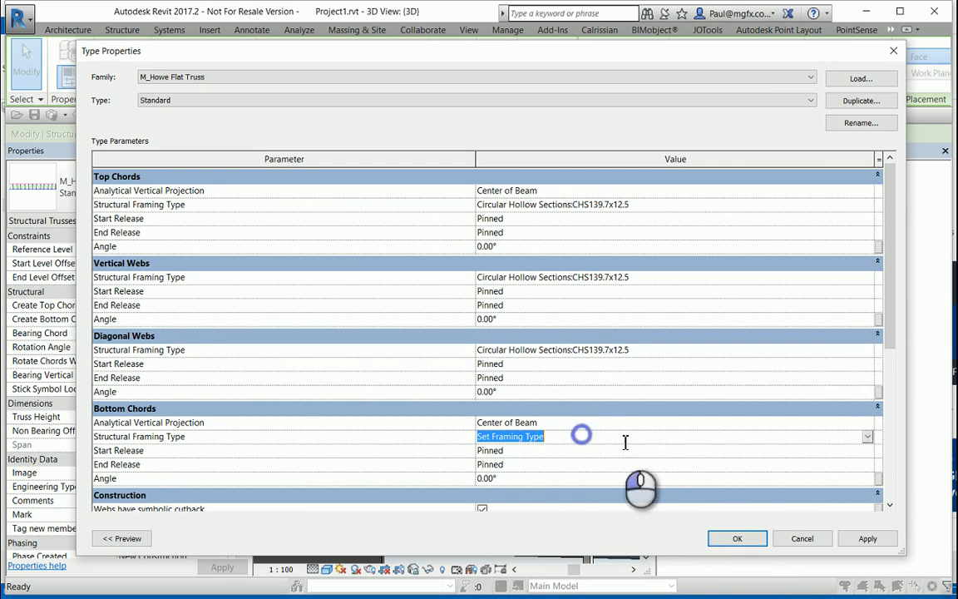
click(867, 438)
scroll(623, 486, down, 3)
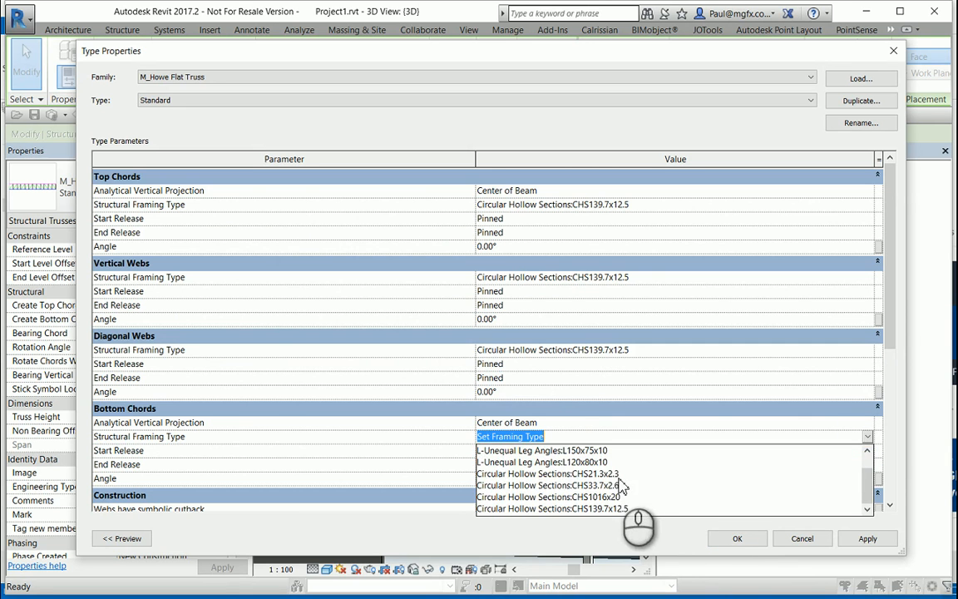
click(613, 508)
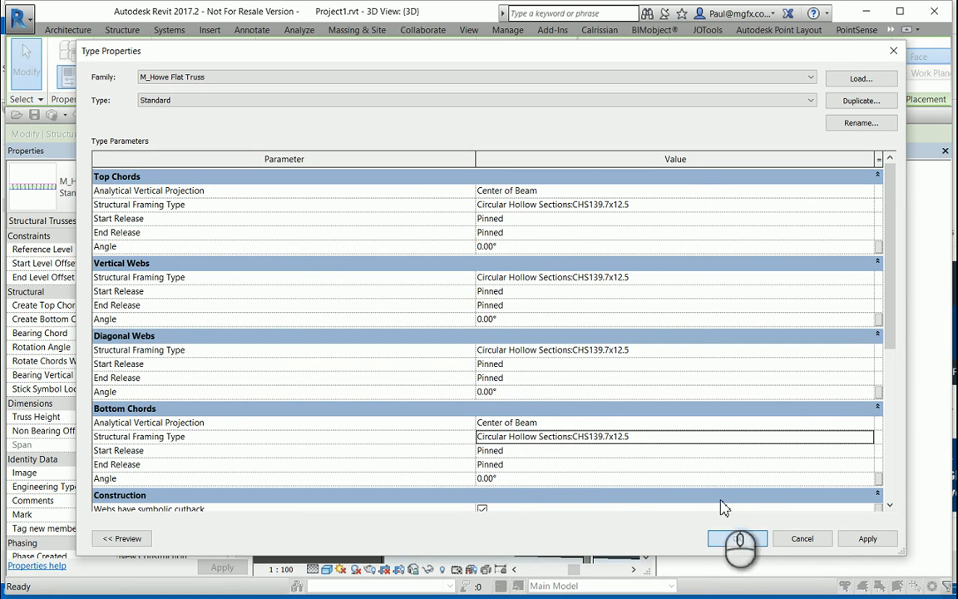
click(744, 540)
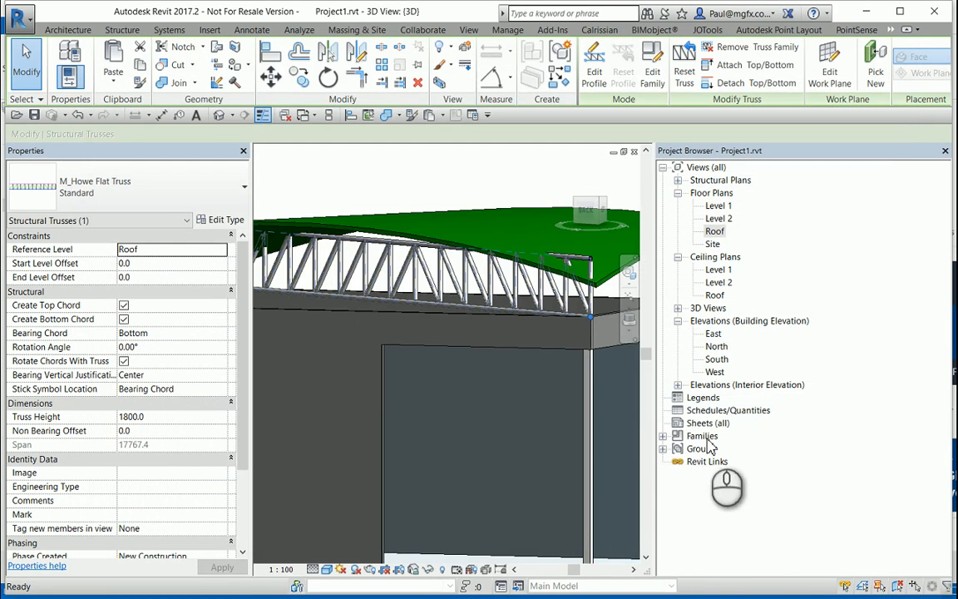
Step: Attach the top of the M_Howe Flat Truss to the underside of the curved roof
scroll(400, 288, down, 3)
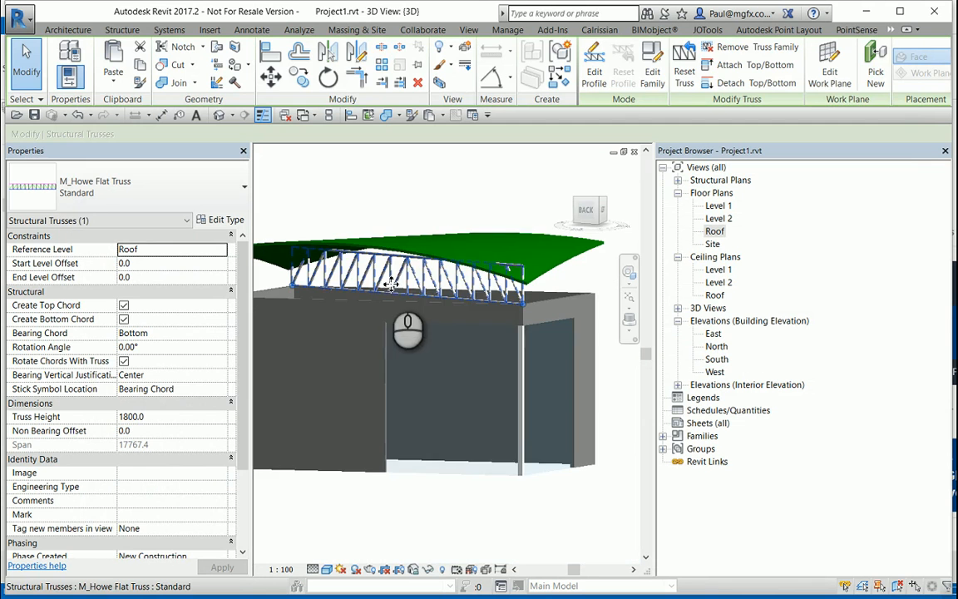
key(Escape)
click(399, 253)
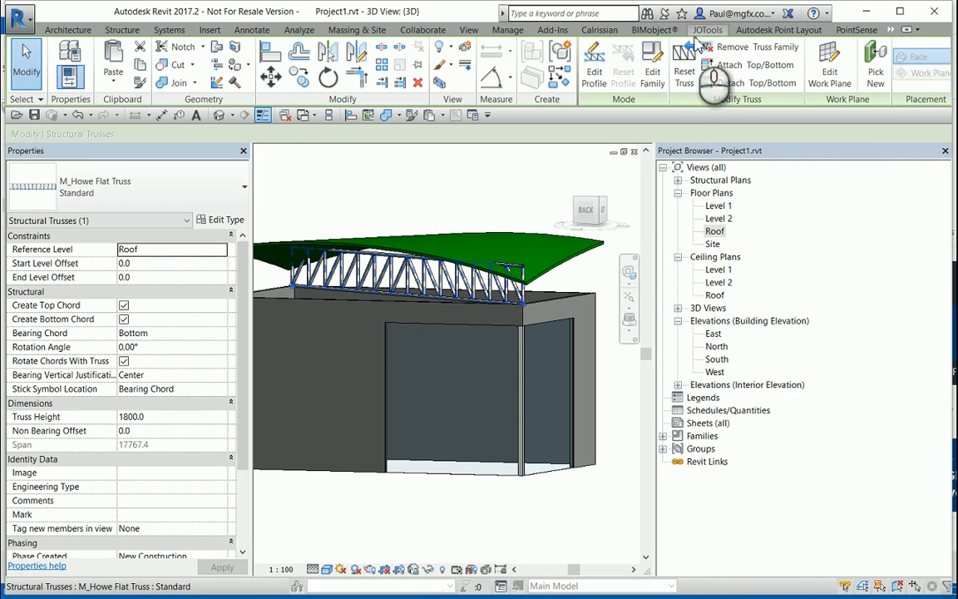
click(756, 73)
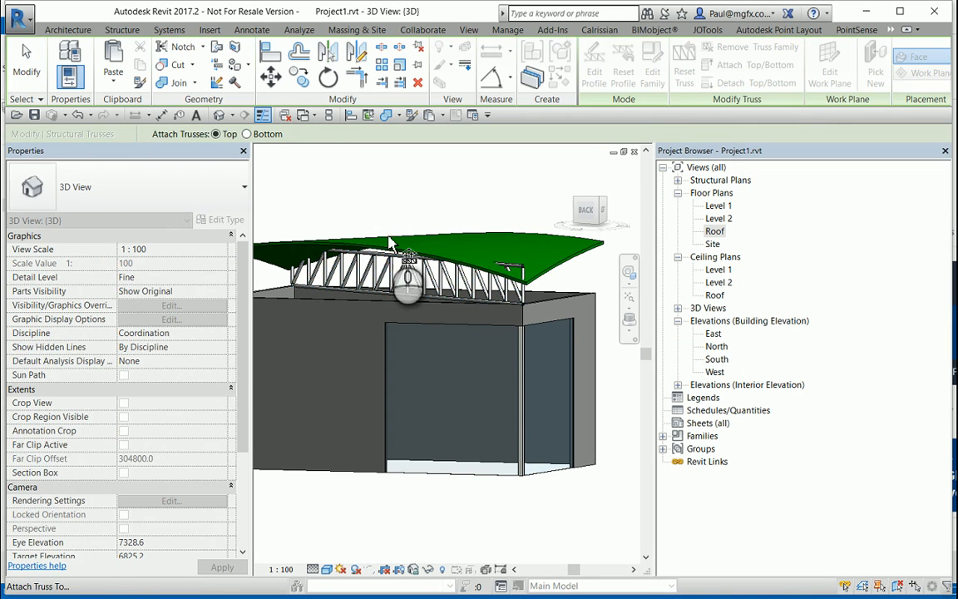
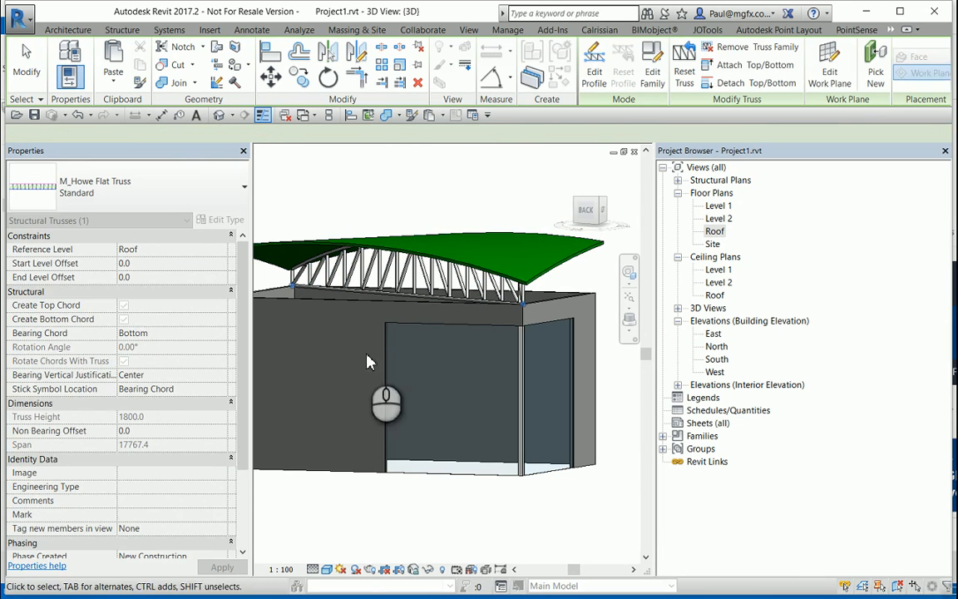
scroll(466, 310, down, 1)
scroll(429, 294, up, 2)
key(Escape)
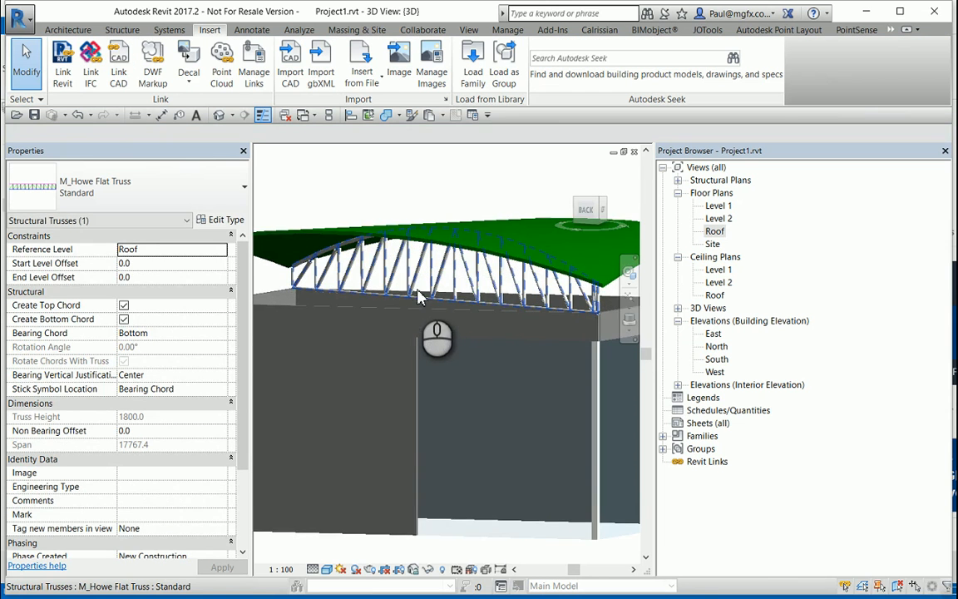
Step: Open the Roof floor plan and go from its elevation marker to the interior elevation Elevation 1 - a
shift+middle_drag(420, 300, 352, 324)
scroll(515, 283, down, 2)
scroll(607, 340, up, 2)
shift+middle_drag(537, 317, 481, 316)
scroll(362, 277, up, 2)
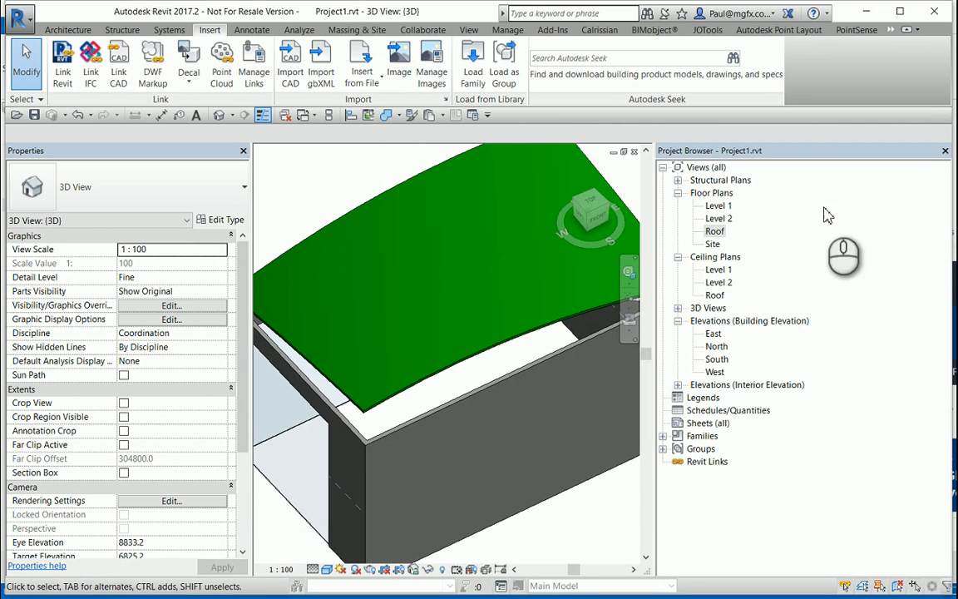
double_click(715, 232)
scroll(439, 351, down, 2)
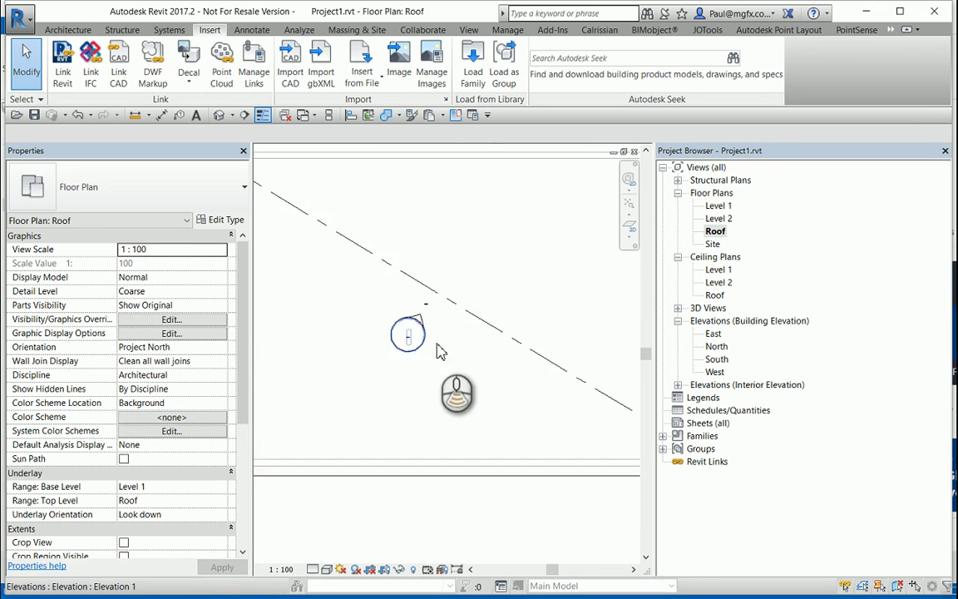
scroll(438, 343, down, 4)
middle_drag(441, 325, 411, 317)
scroll(432, 323, up, 5)
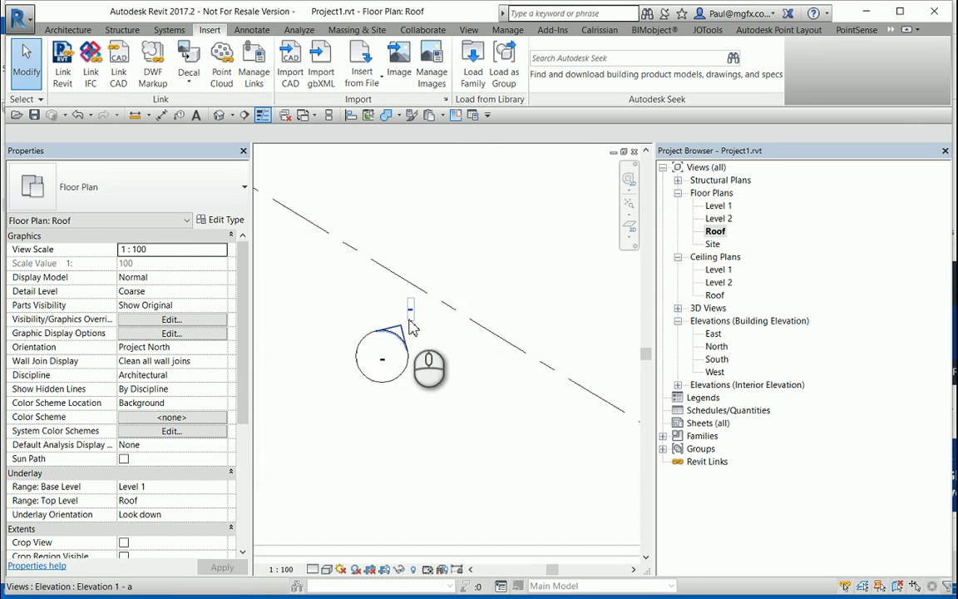
double_click(410, 326)
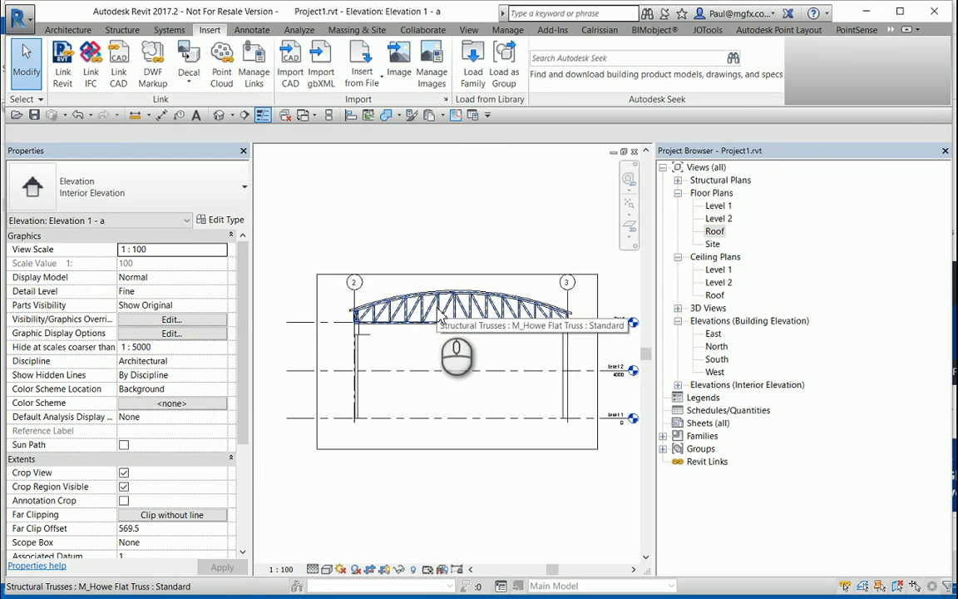
Step: Set the elevation's visual style to Consistent Colors
scroll(364, 320, up, 3)
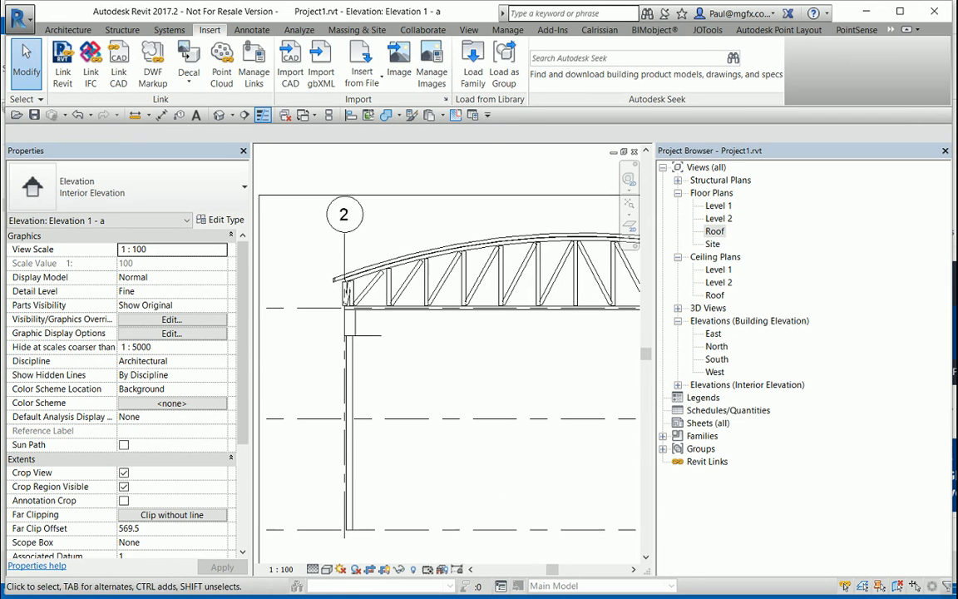
click(281, 569)
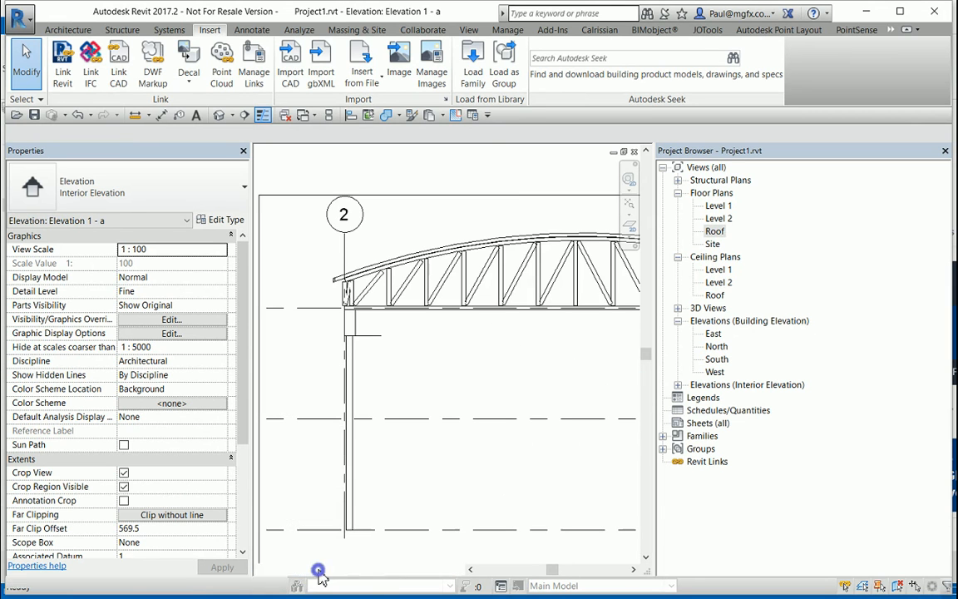
click(313, 569)
click(330, 570)
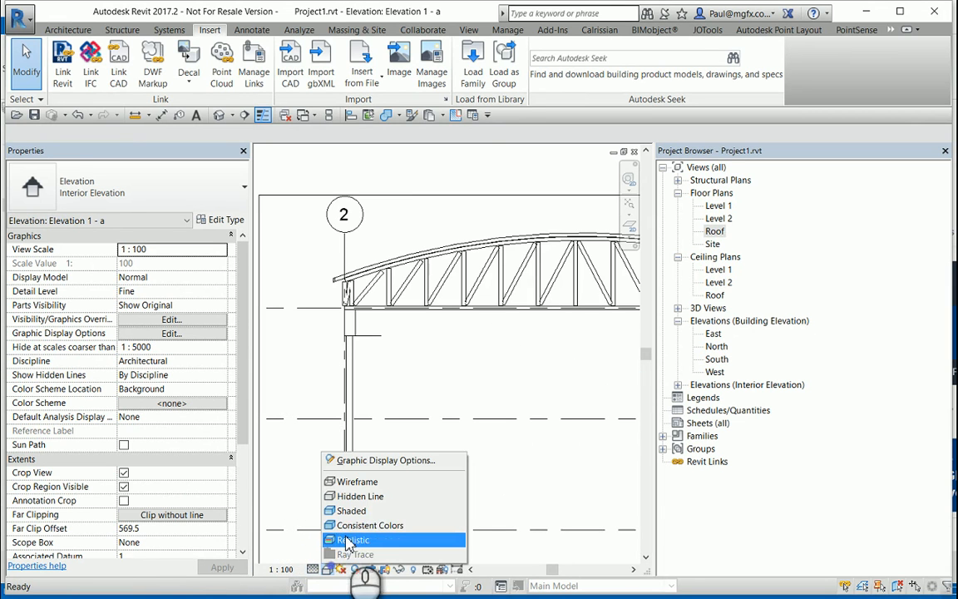
click(349, 525)
Step: Extend the truss's top chord past grid 2 by about 417 mm to meet the roof edge
scroll(487, 274, down, 3)
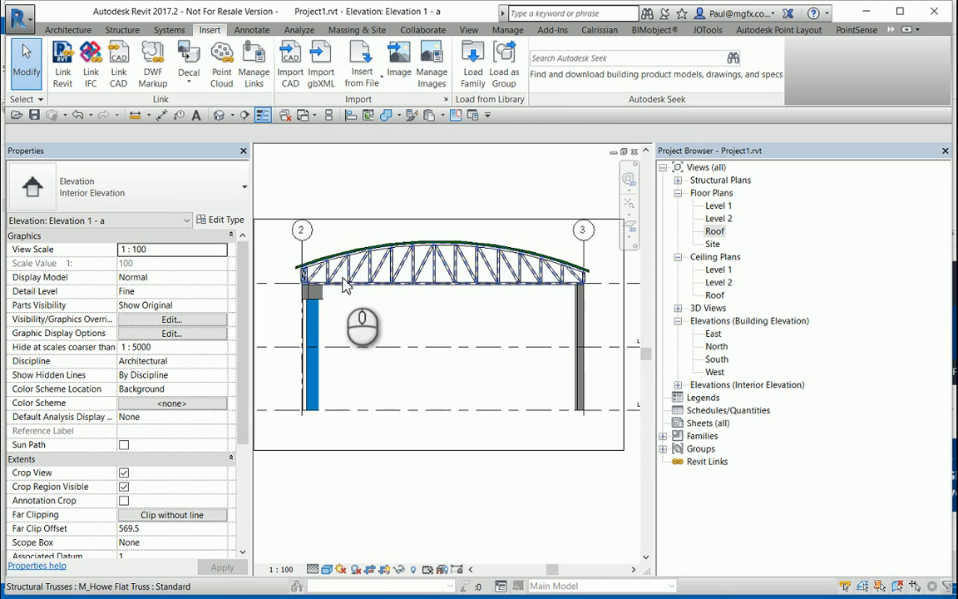
scroll(268, 287, up, 4)
scroll(254, 289, up, 2)
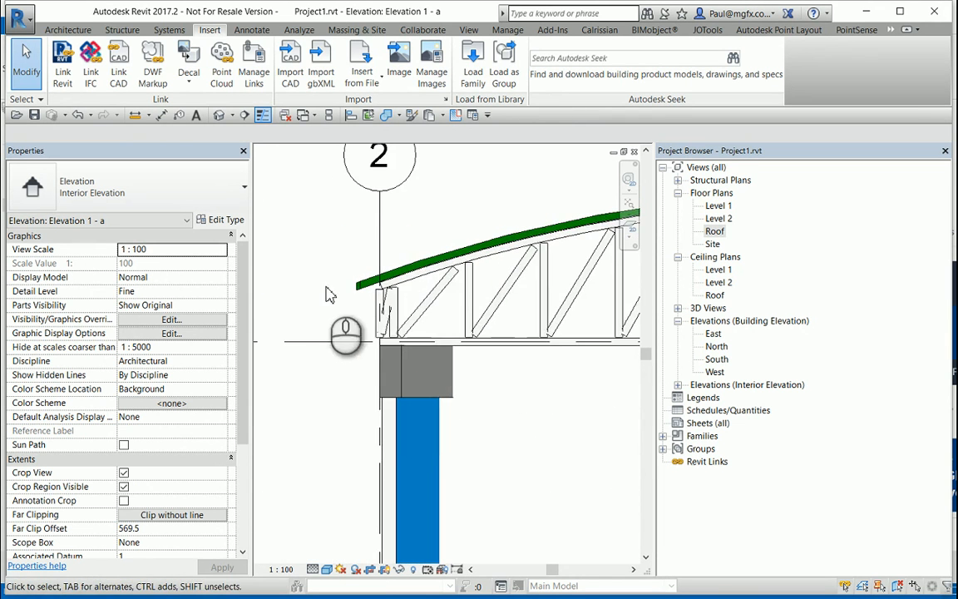
scroll(386, 291, up, 2)
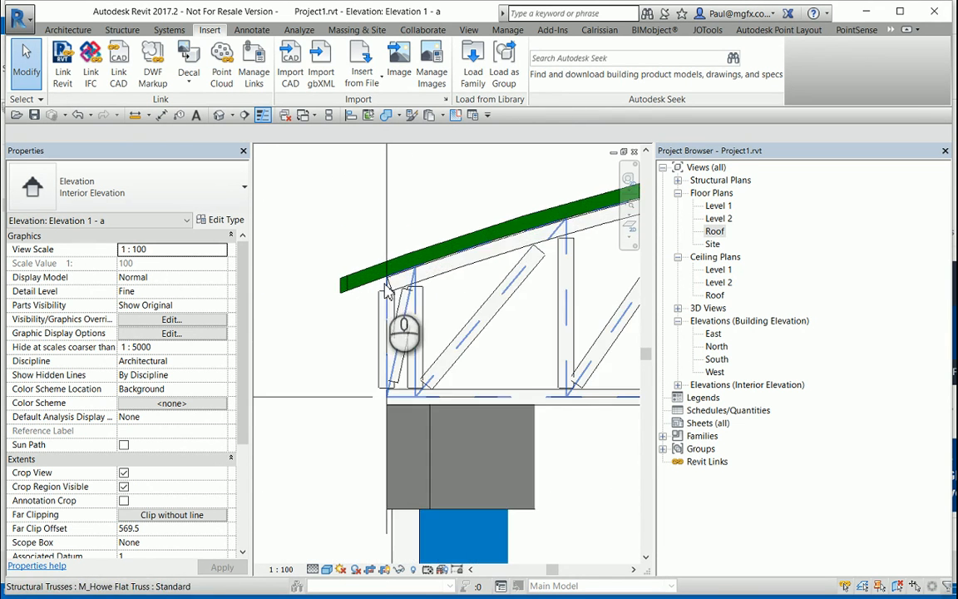
click(436, 278)
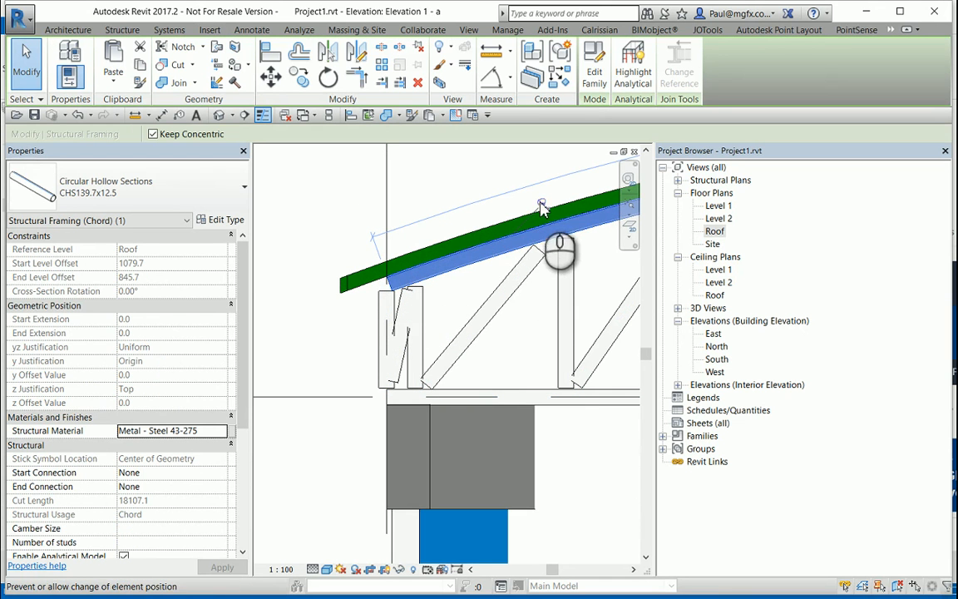
scroll(389, 287, up, 2)
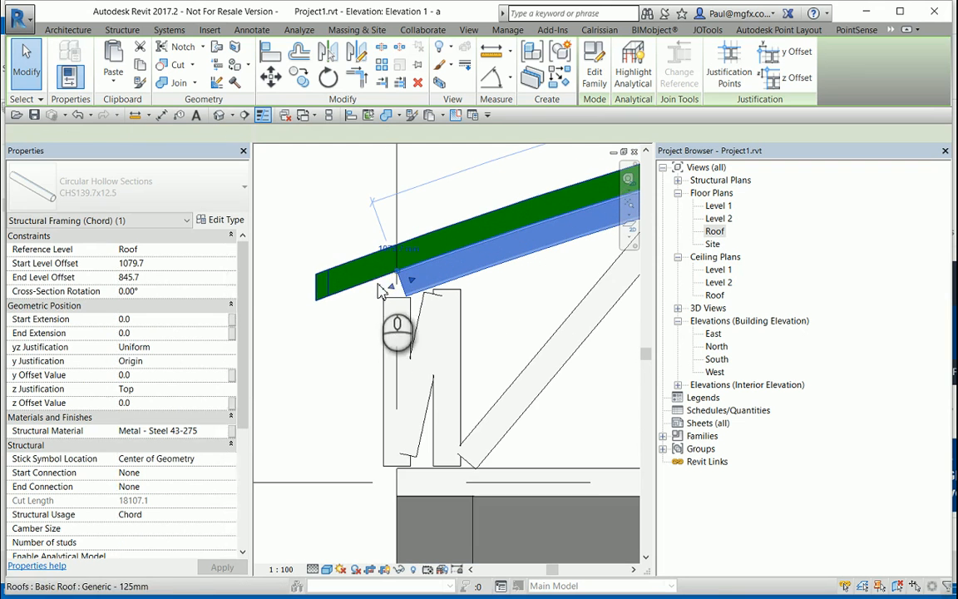
drag(381, 299, 363, 304)
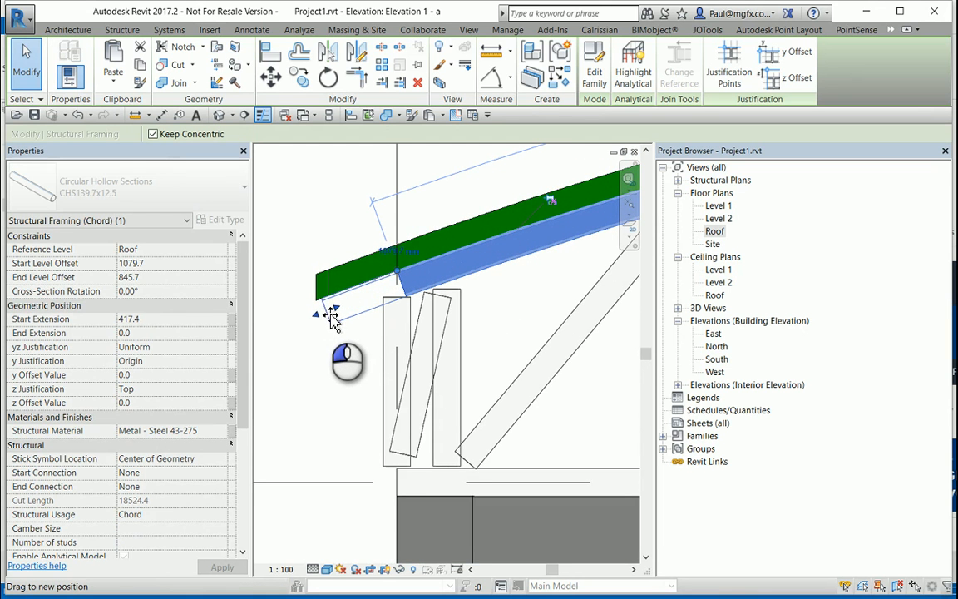
drag(329, 324, 329, 326)
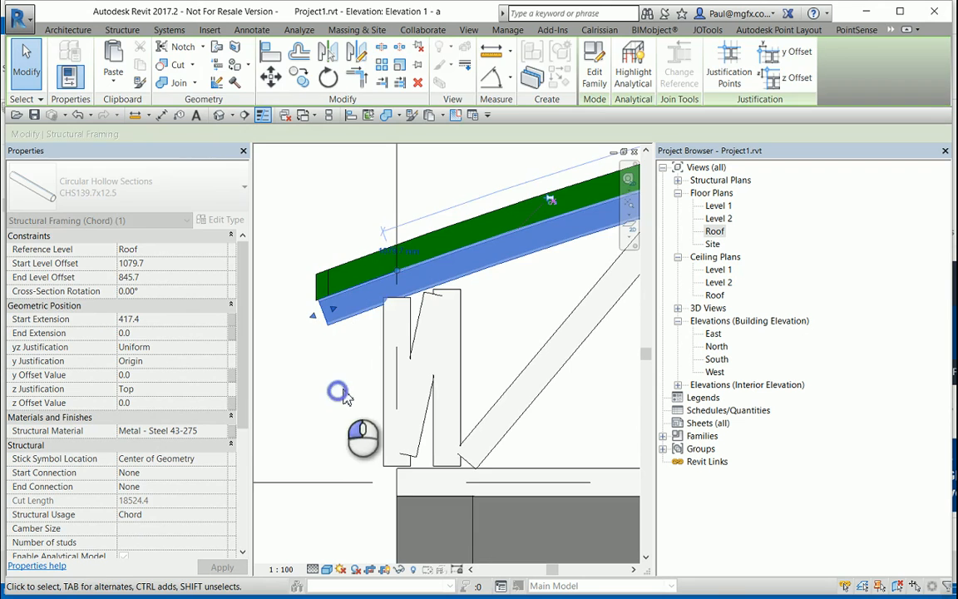
click(341, 390)
Step: Extend the other end of the top chord past grid 3 by about 349 mm to meet the roof edge
scroll(358, 366, down, 5)
scroll(366, 358, down, 2)
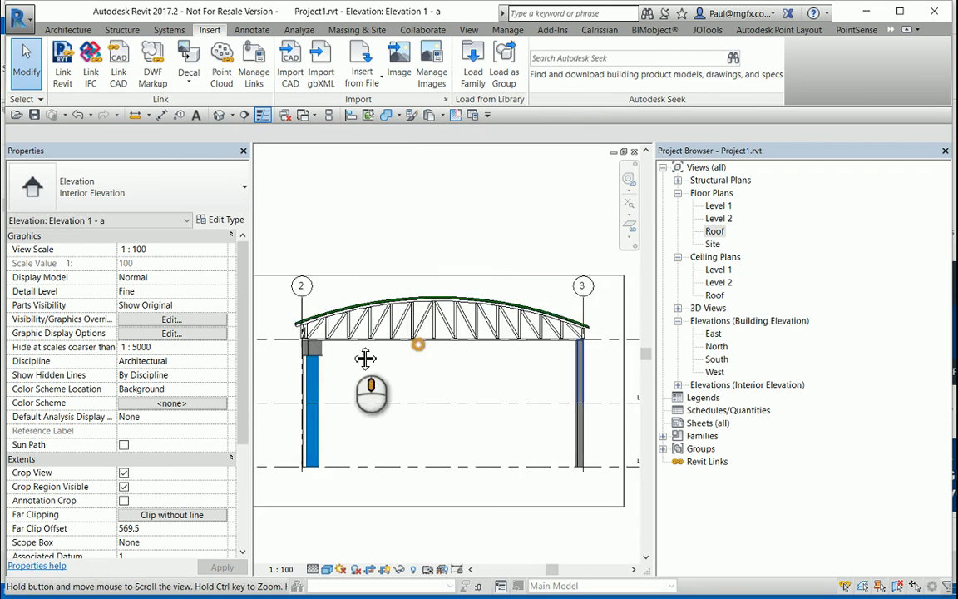
scroll(557, 304, up, 4)
scroll(474, 291, up, 5)
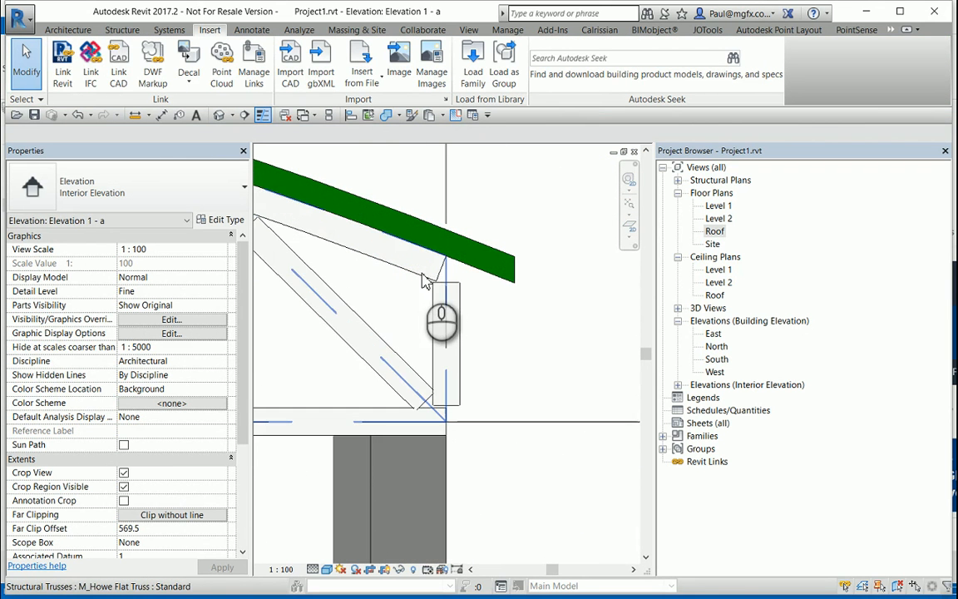
key(Tab)
click(420, 283)
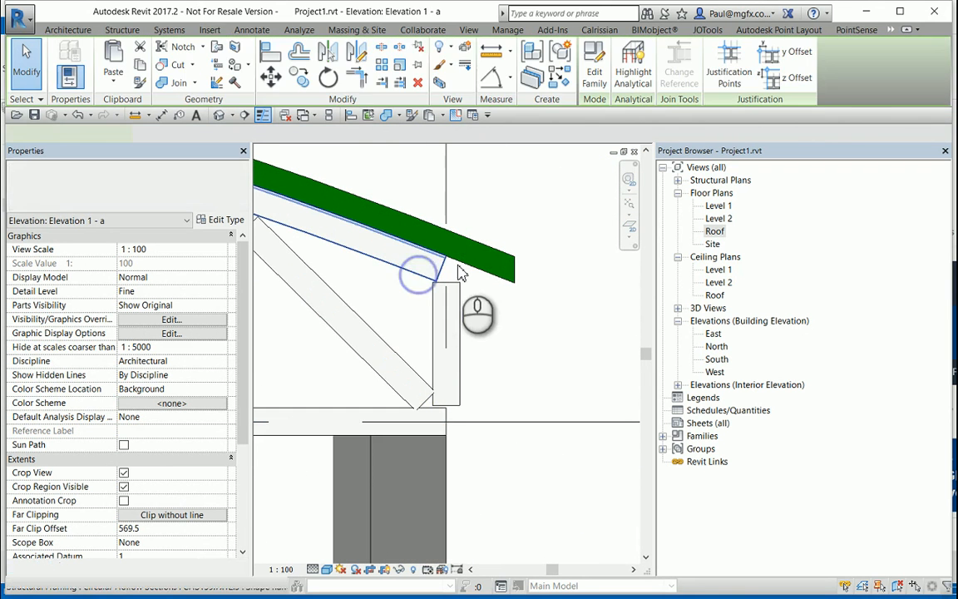
drag(454, 278, 533, 302)
click(590, 316)
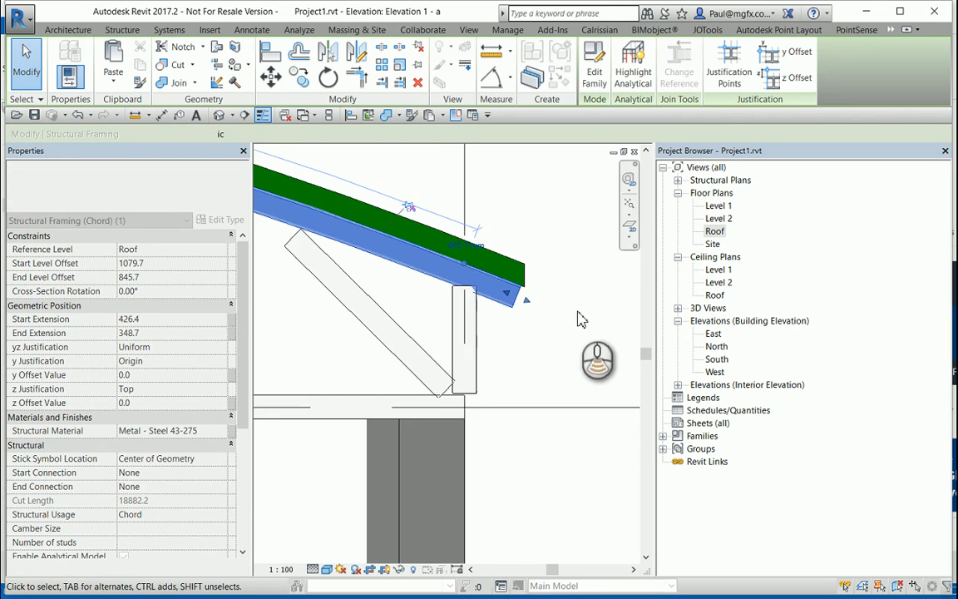
Step: Select the vertical web just inside the grid 3 end web and switch the elevation's visual style to Wireframe
scroll(589, 316, down, 5)
scroll(540, 307, up, 4)
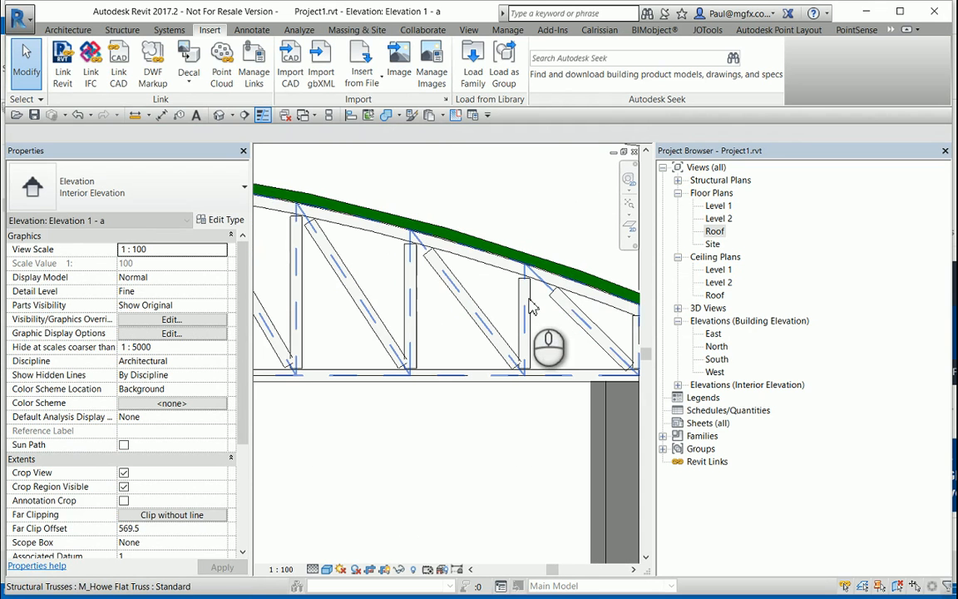
click(529, 303)
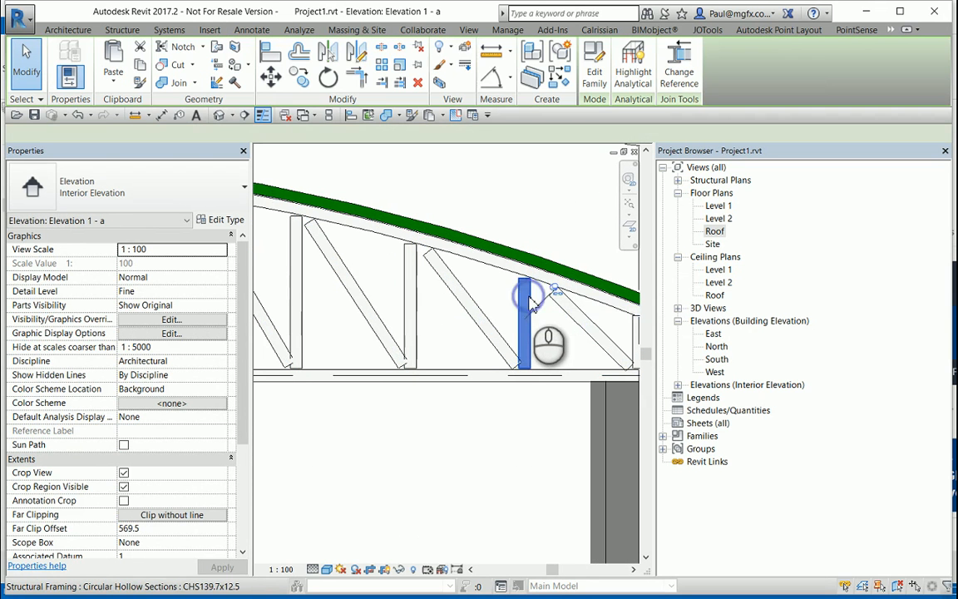
click(526, 292)
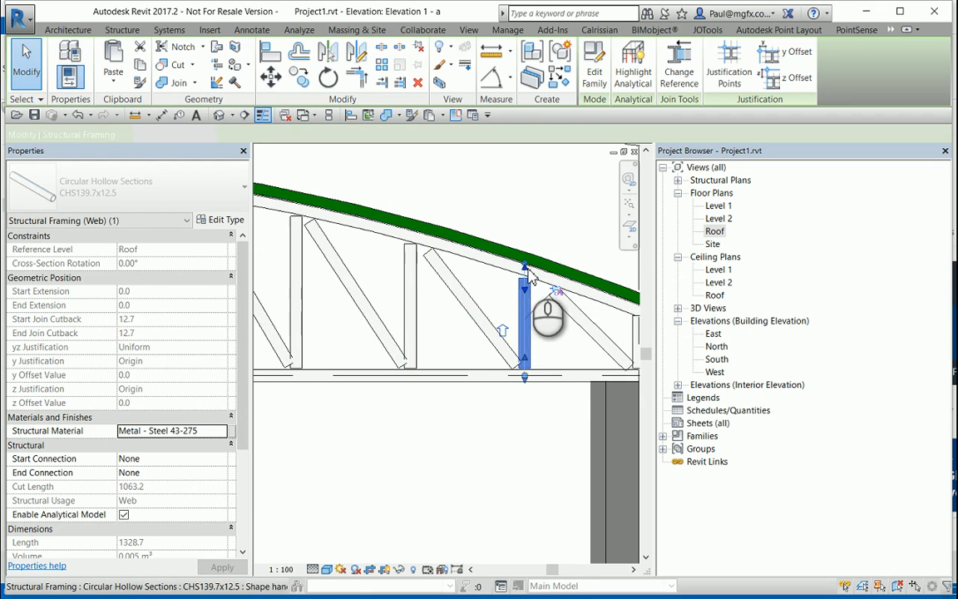
scroll(603, 329, up, 2)
click(328, 568)
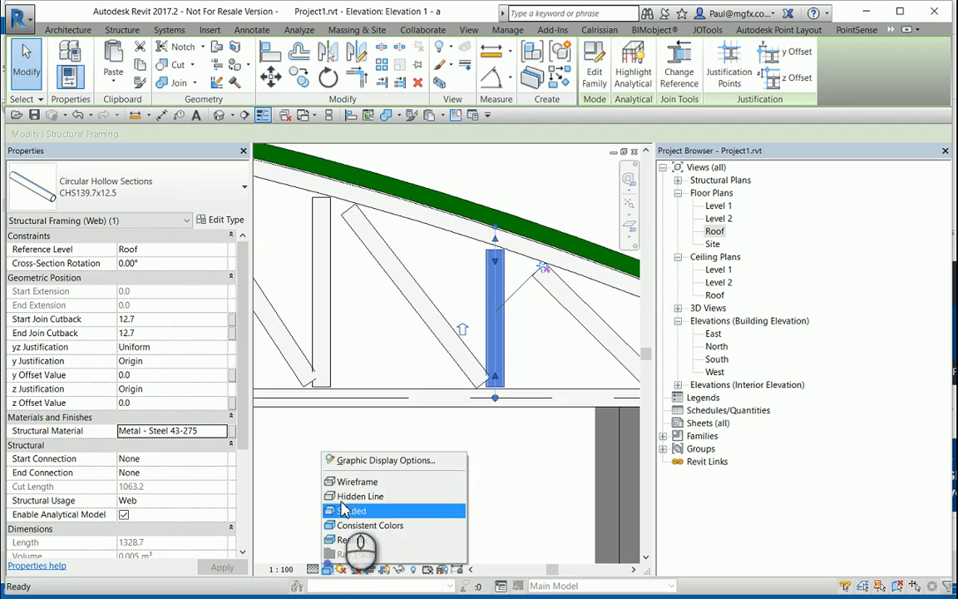
click(355, 498)
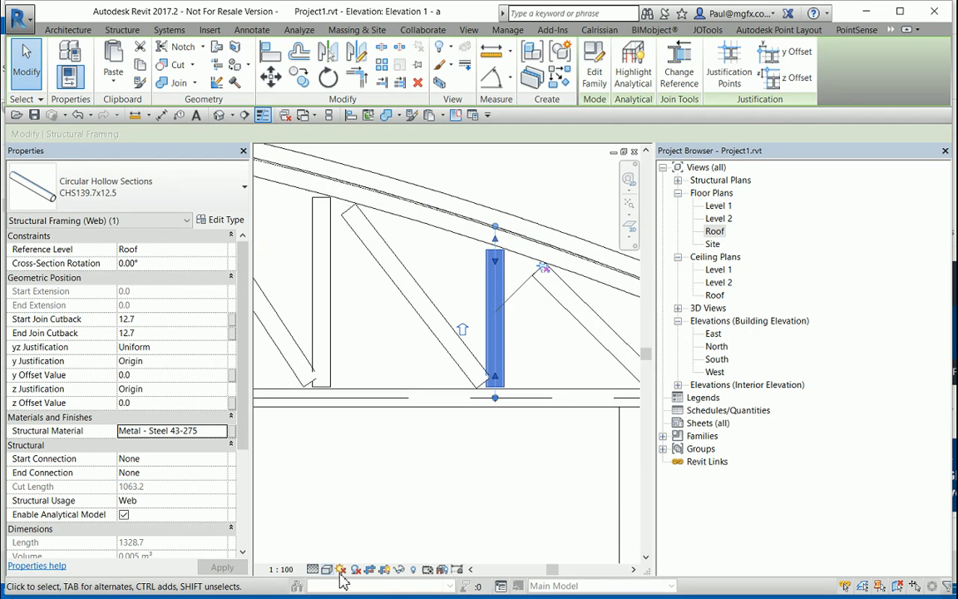
click(328, 569)
click(356, 480)
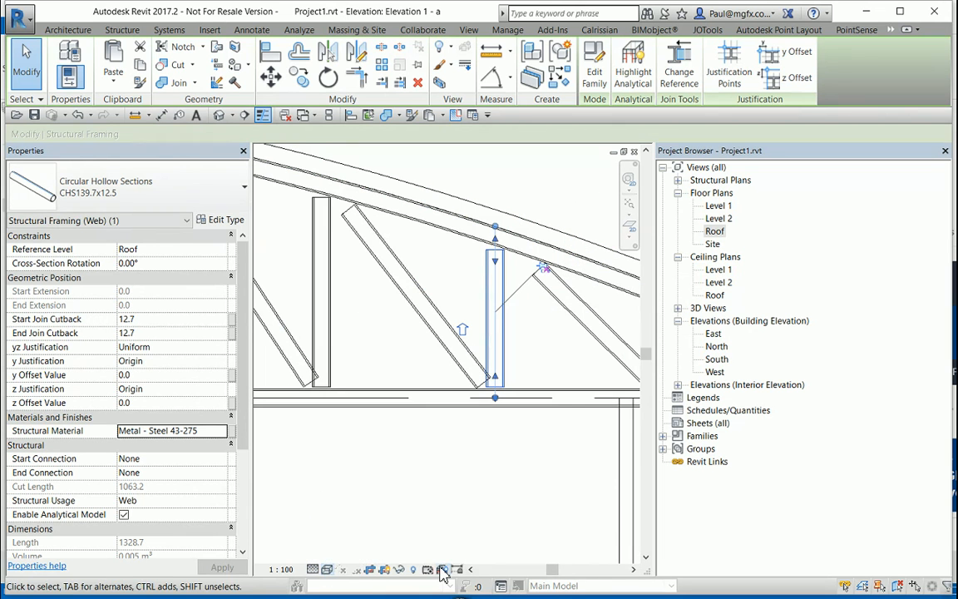
Step: Show the analytical model in the elevation and clear the web selection
click(441, 570)
click(487, 385)
scroll(367, 300, up, 3)
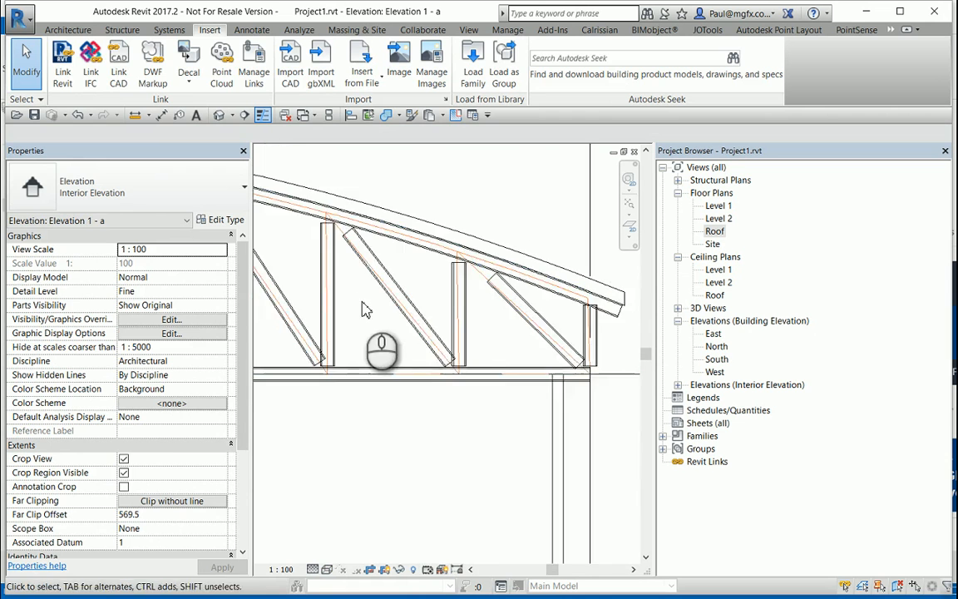
scroll(457, 283, up, 2)
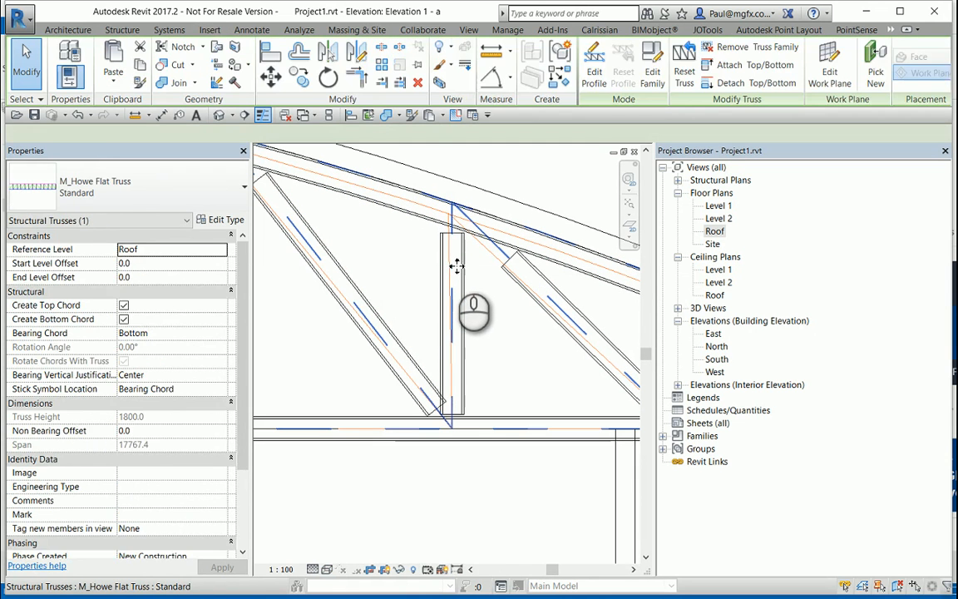
Step: Move the upper end of the vertical web just inside the grid 3 end onto the adjacent end diagonal
key(Escape)
key(Tab)
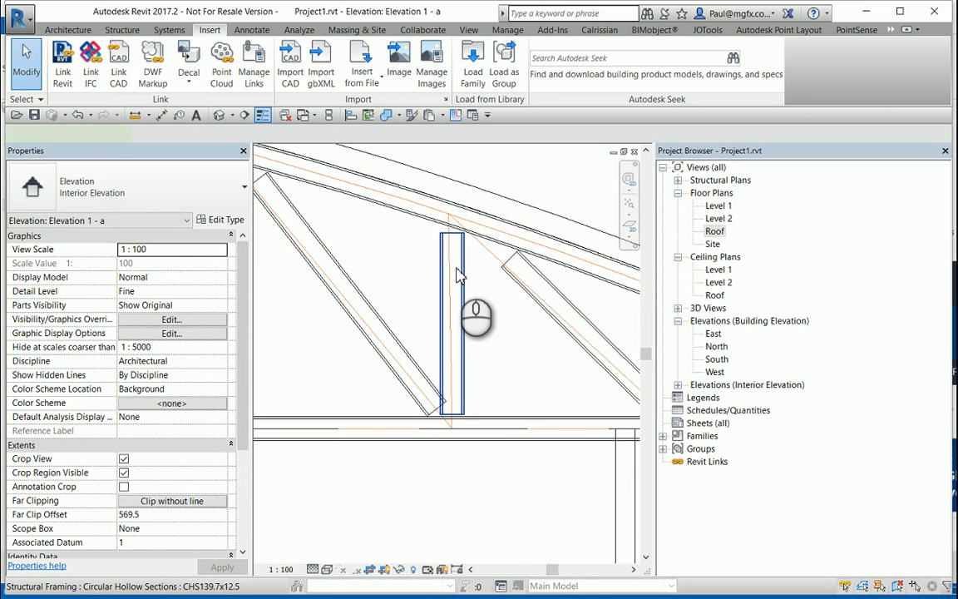
click(457, 276)
drag(456, 221, 581, 334)
scroll(474, 307, down, 2)
scroll(431, 305, down, 2)
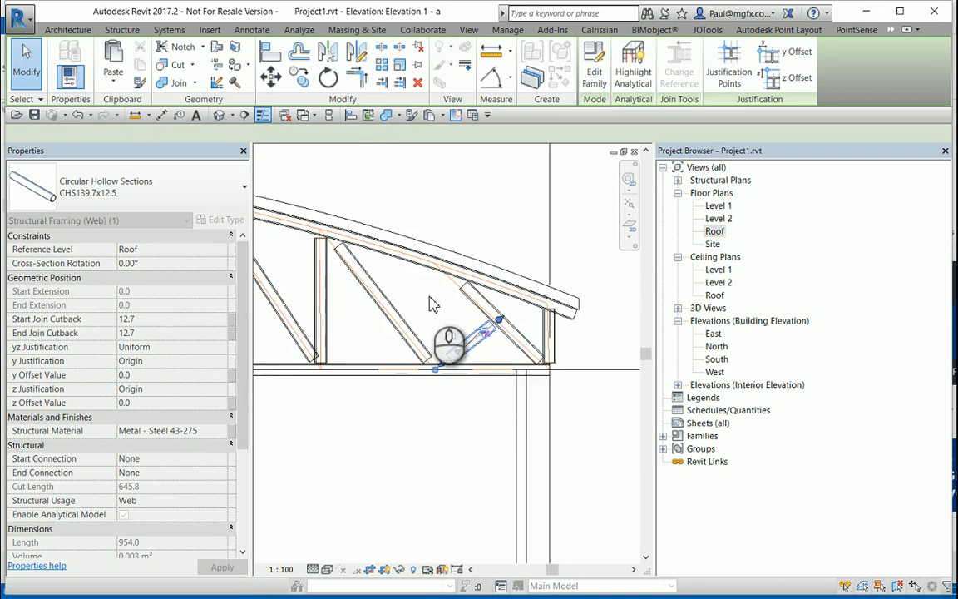
scroll(431, 305, up, 2)
key(Escape)
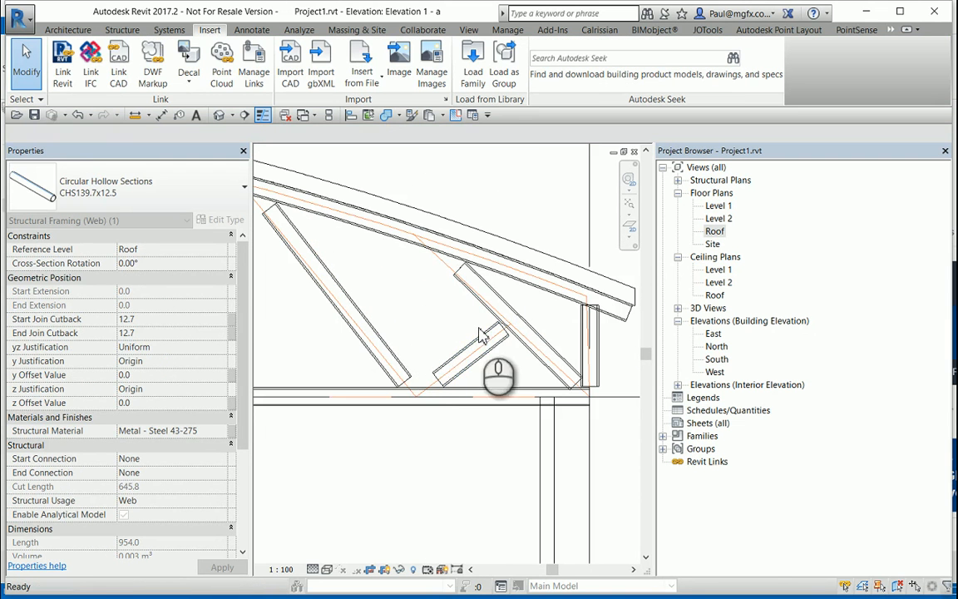
Step: Delete the short slanted web between the bottom chord and the grid 3 end diagonal
scroll(478, 341, up, 3)
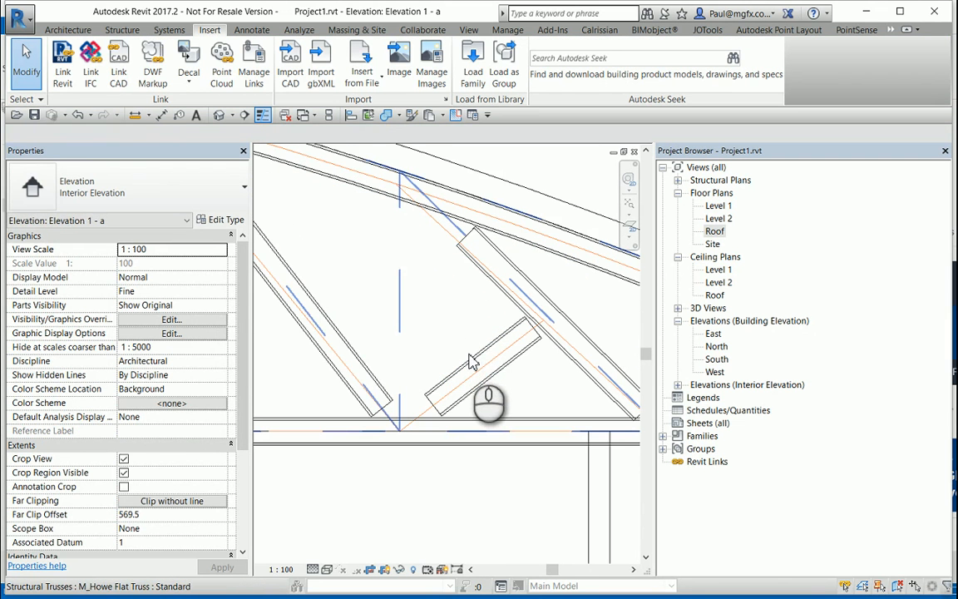
click(468, 359)
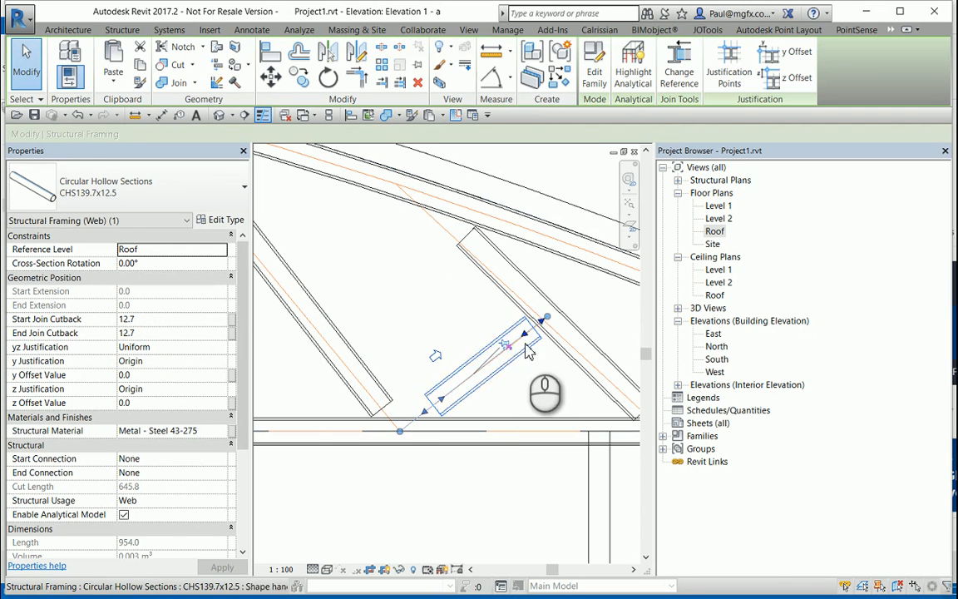
click(463, 308)
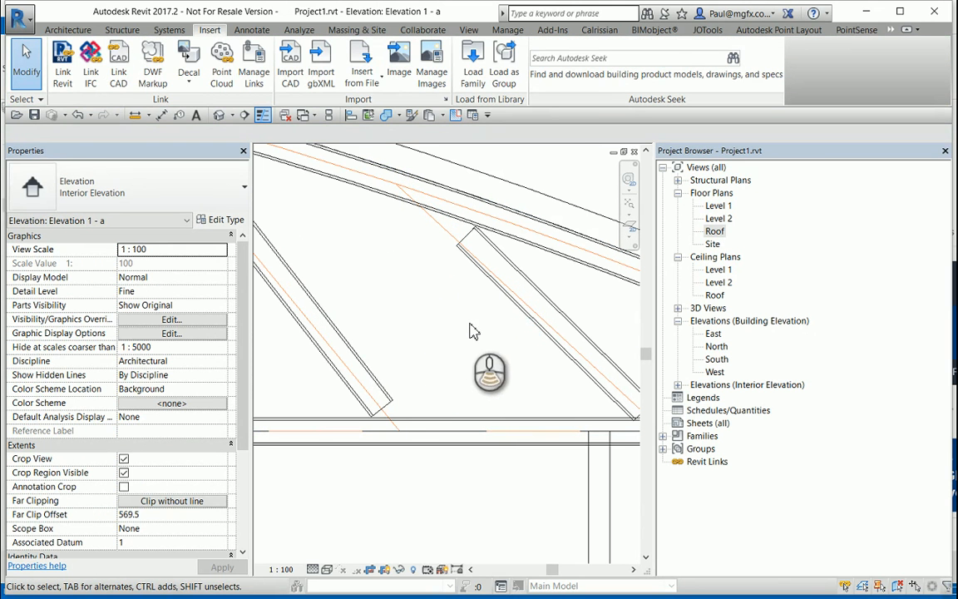
Step: Select the whole Howe flat truss and reset it to its family's default layout
scroll(470, 331, down, 6)
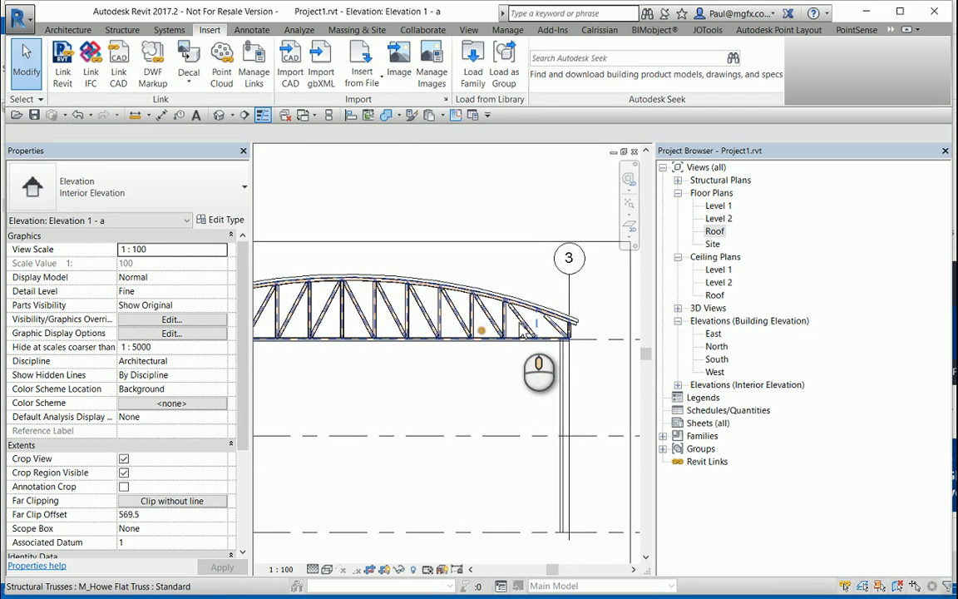
scroll(524, 331, up, 3)
click(516, 318)
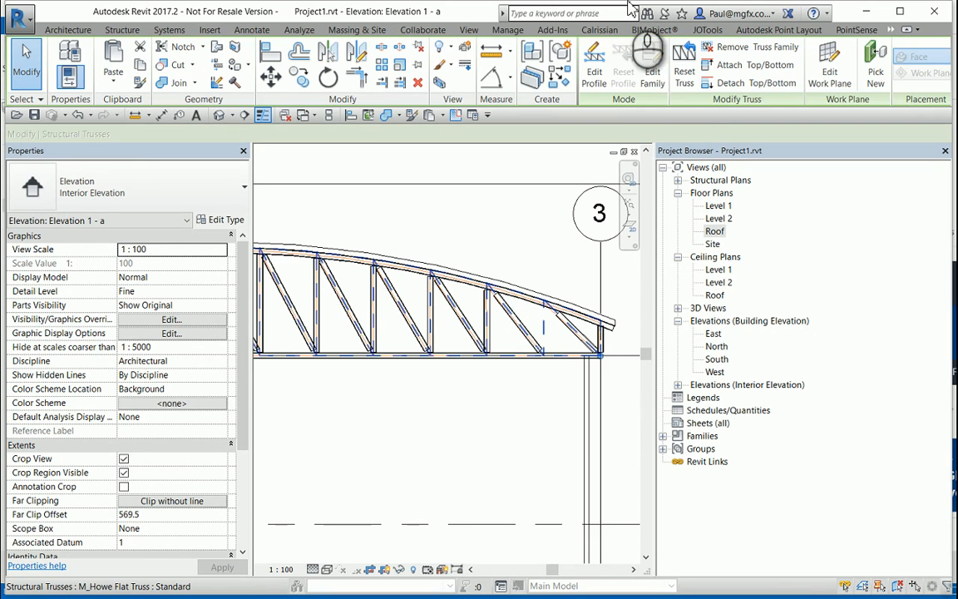
click(685, 75)
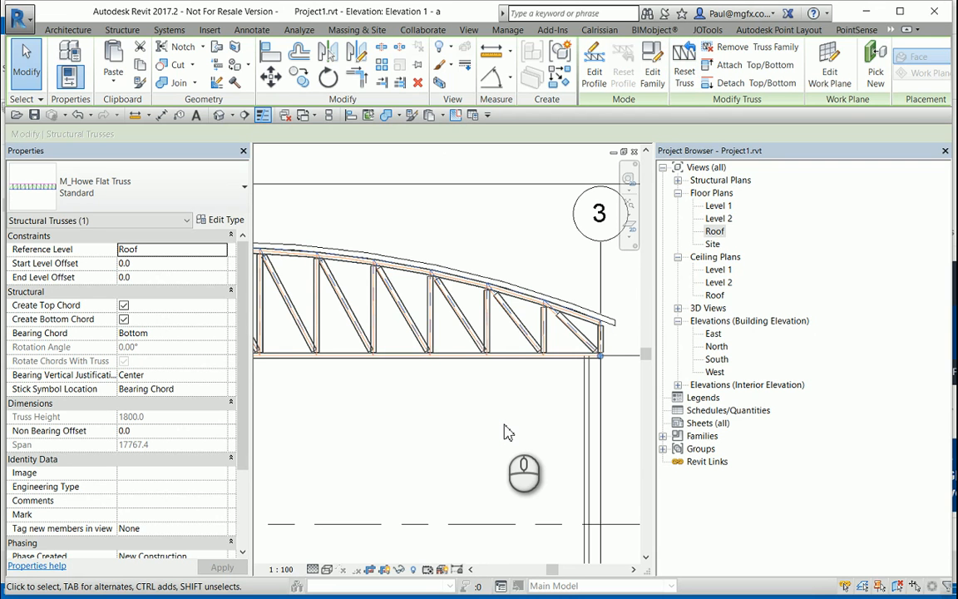
Step: Change the diagonal web in the fourth panel from grid 3 to the L-Unequal Leg Angles type L150x75x10
scroll(491, 413, down, 1)
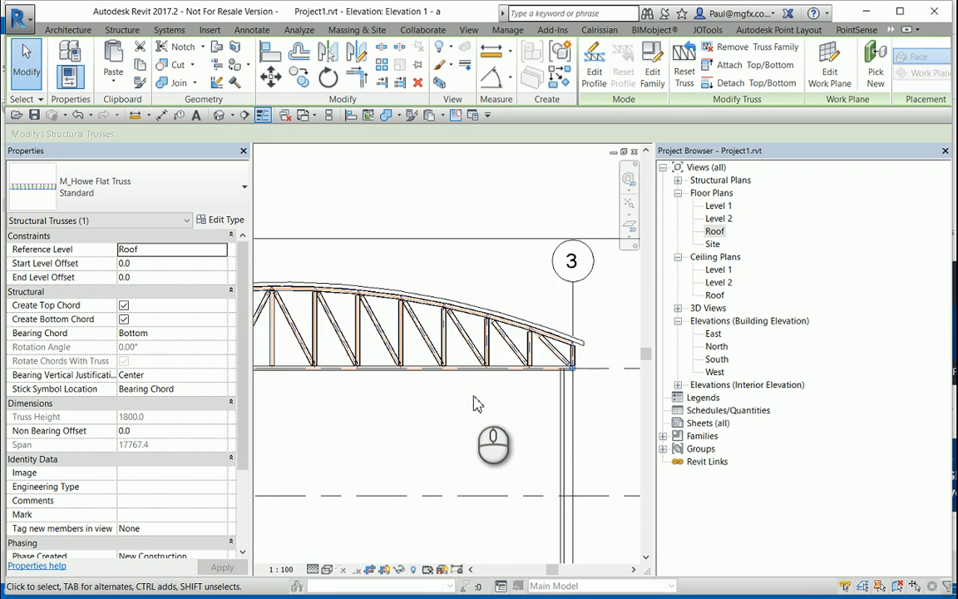
middle_drag(473, 398, 577, 399)
scroll(514, 363, down, 2)
middle_drag(483, 374, 480, 324)
scroll(511, 324, up, 2)
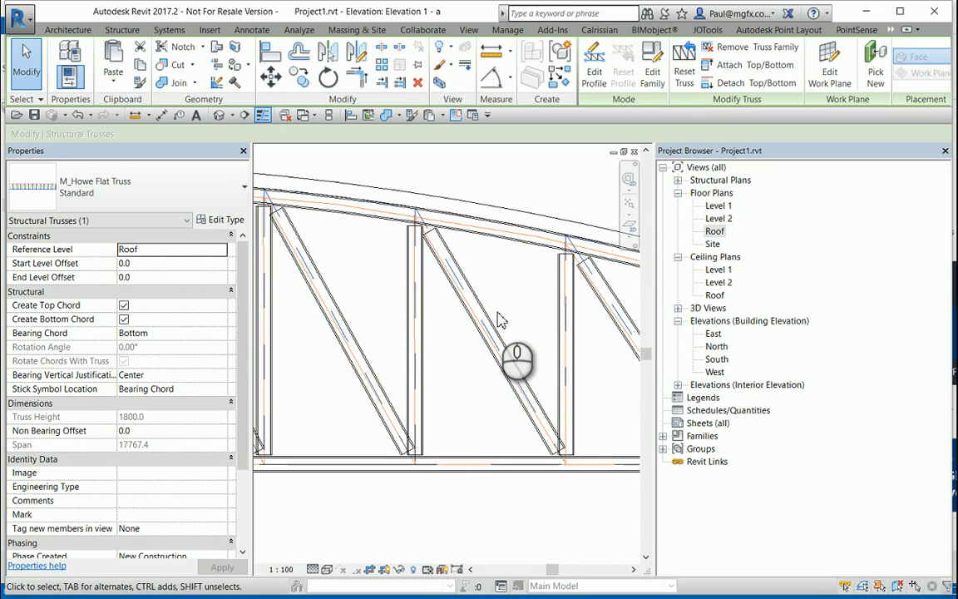
click(489, 312)
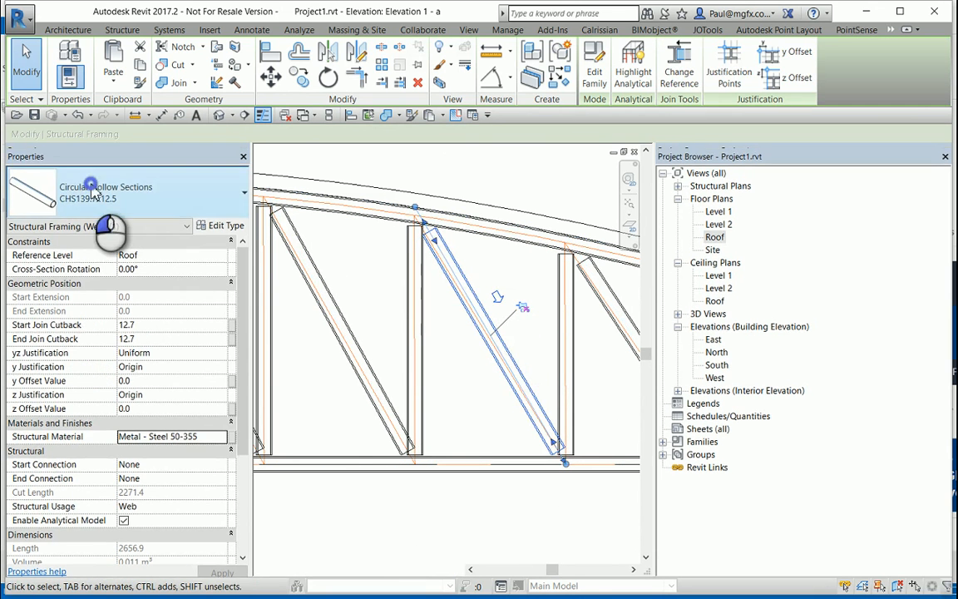
click(106, 195)
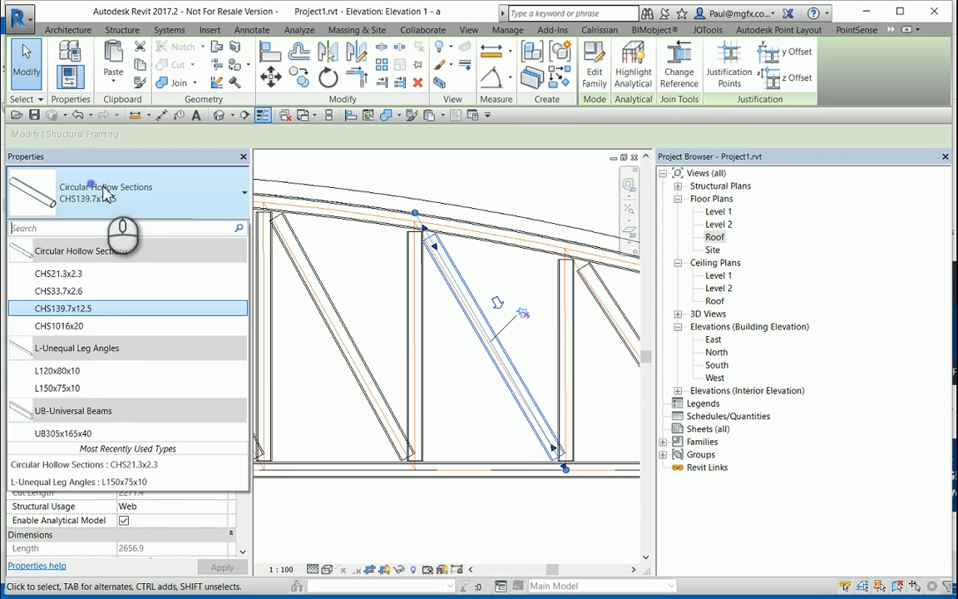
click(70, 389)
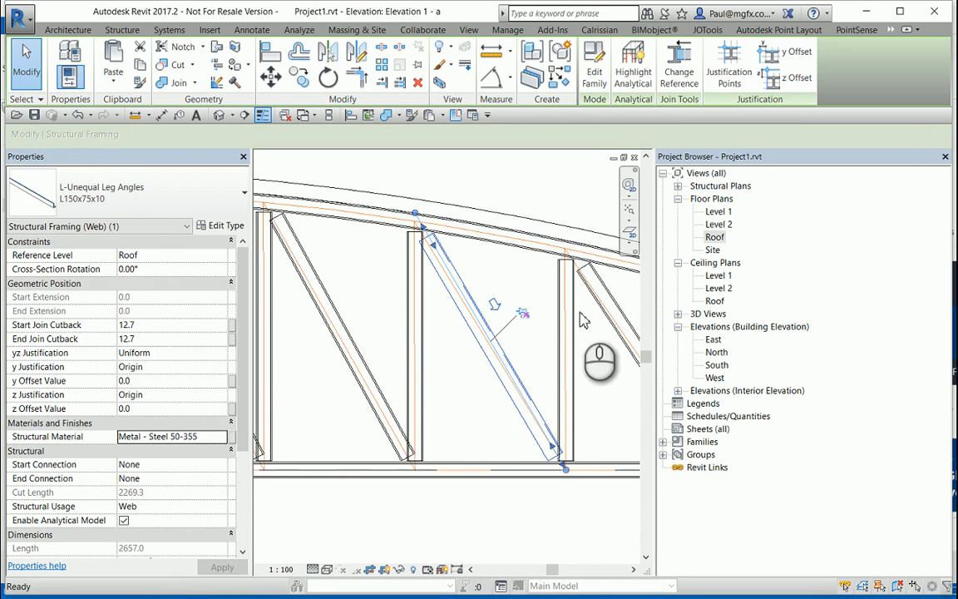
click(385, 268)
Step: Review the truss across grids 2 and 3 and open the default 3D view to inspect the roof above the walls
scroll(418, 279, down, 3)
scroll(449, 300, up, 3)
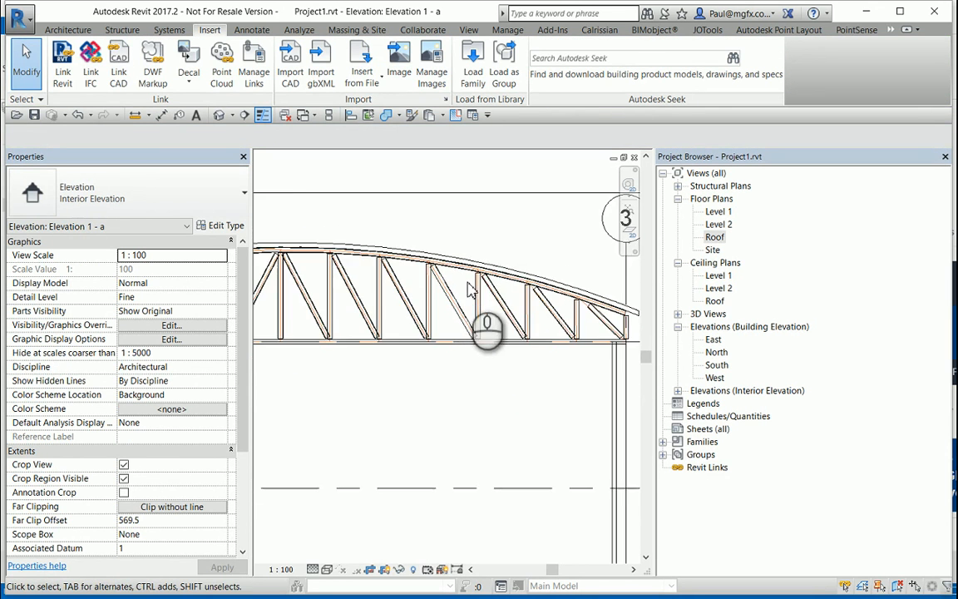
scroll(494, 297, down, 5)
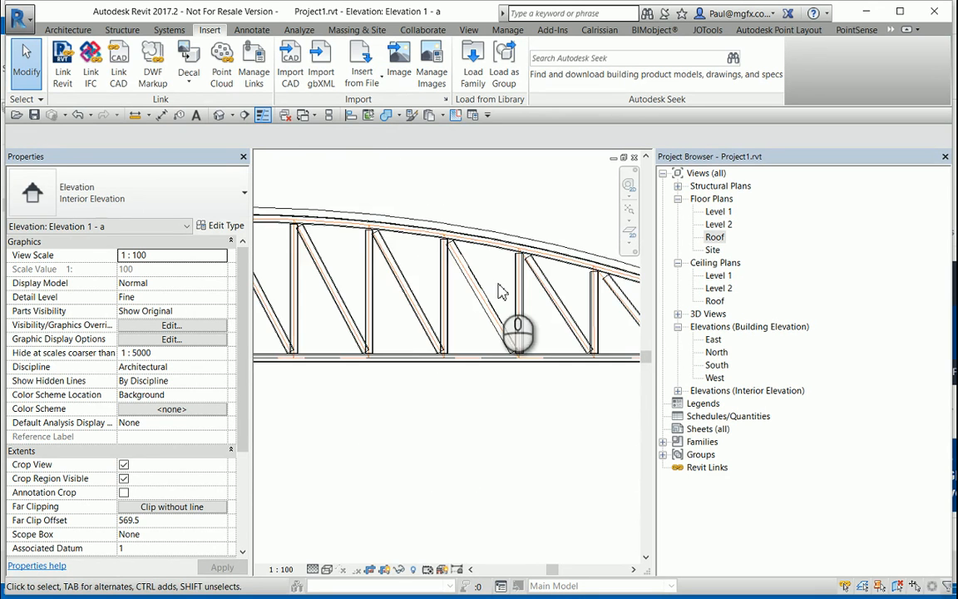
scroll(465, 323, up, 2)
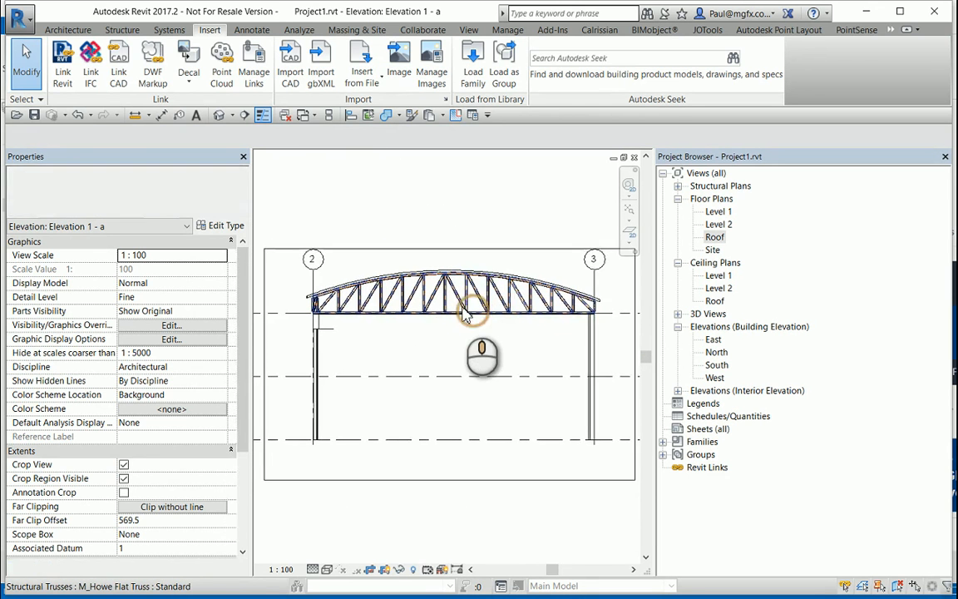
scroll(497, 320, down, 2)
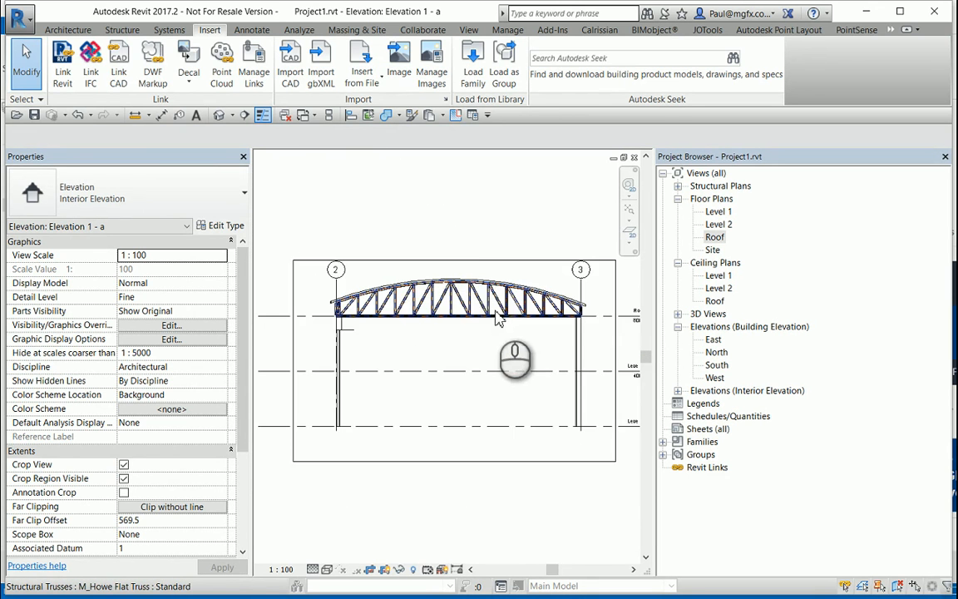
click(218, 115)
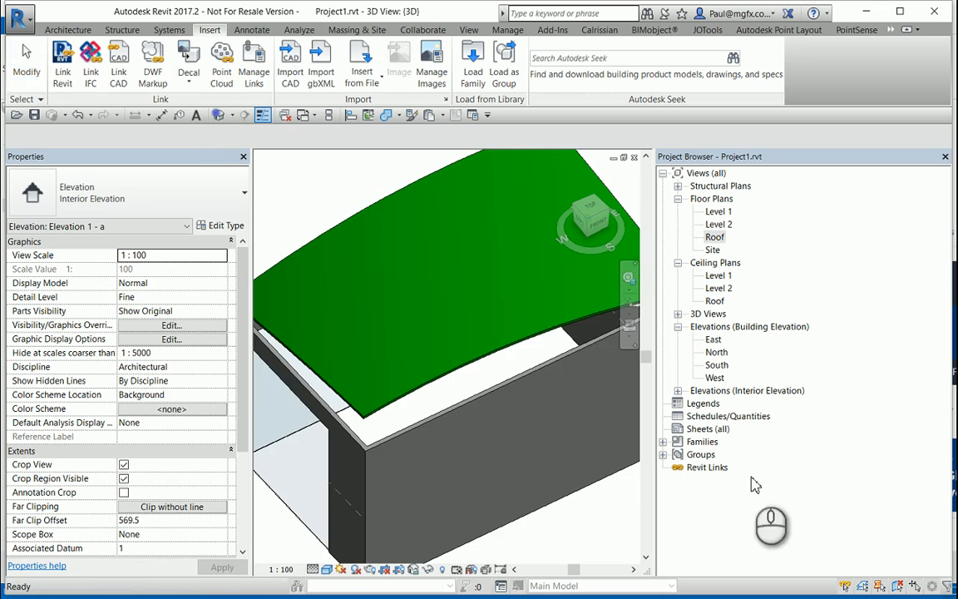
shift+middle_drag(505, 407, 481, 368)
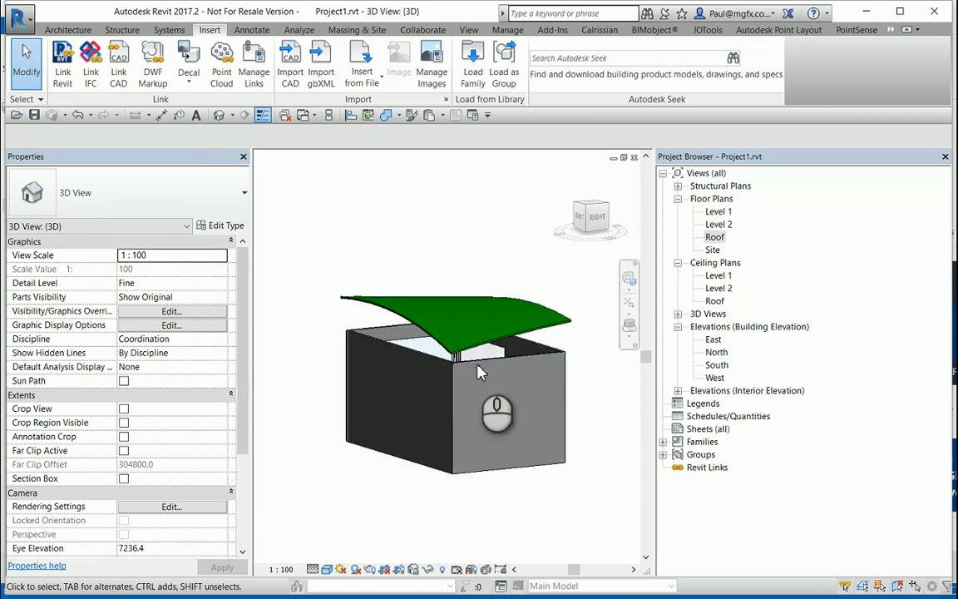
scroll(546, 346, up, 2)
middle_drag(547, 341, 478, 366)
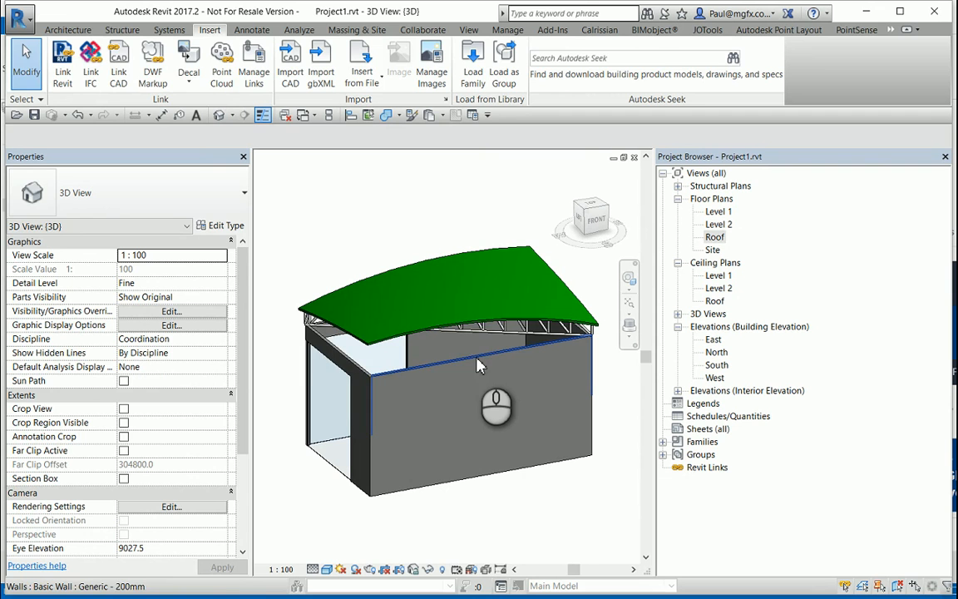
Step: Attach the tops of the chain of four Level 2 Generic - 200mm walls to the curved roof
key(Tab)
click(480, 367)
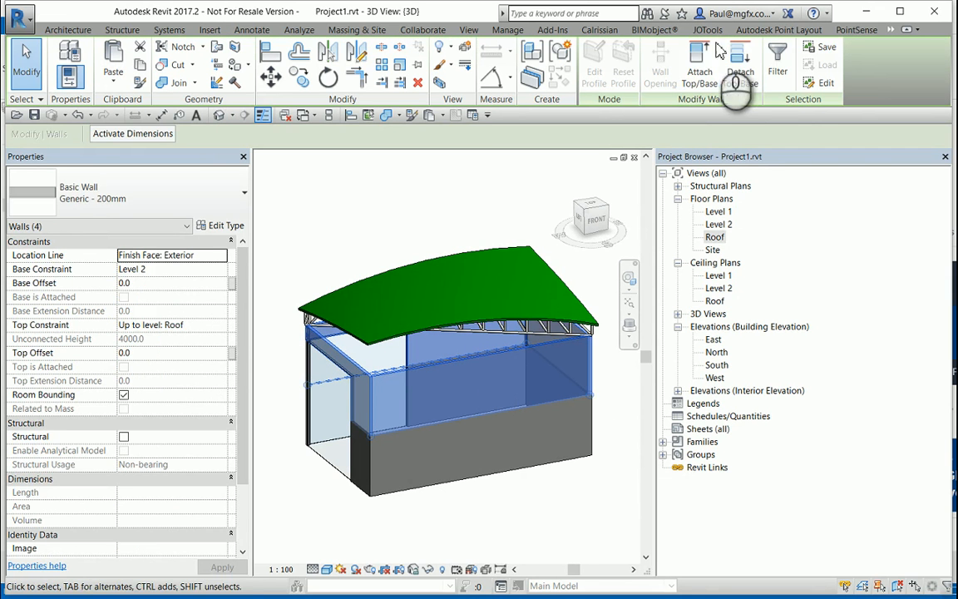
click(689, 53)
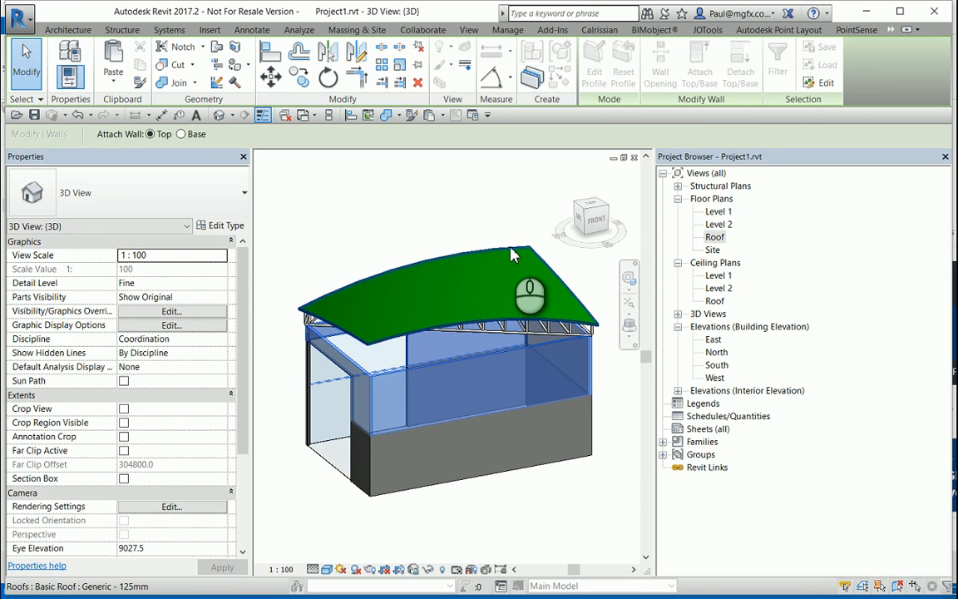
click(469, 313)
key(Escape)
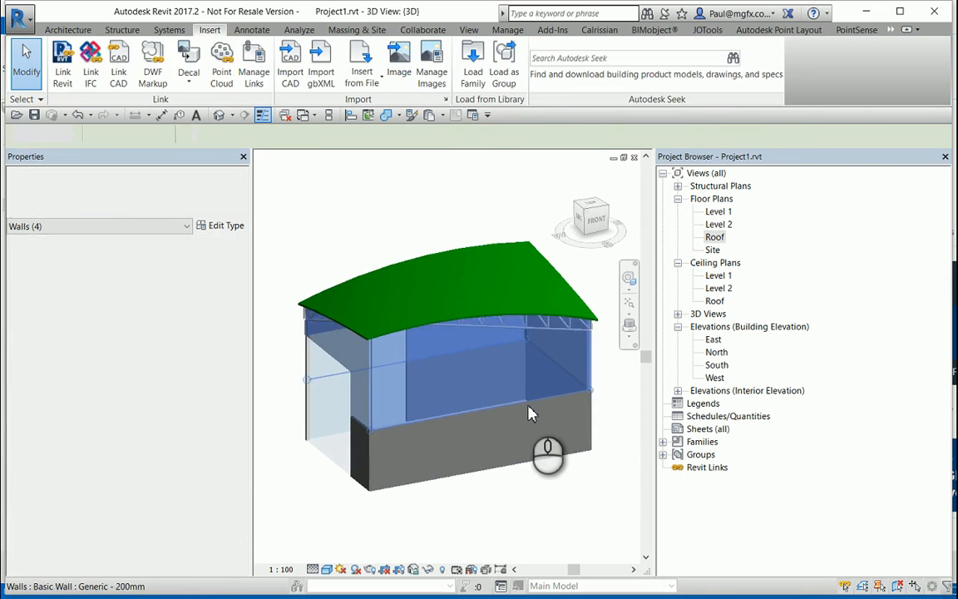
shift+middle_drag(334, 365, 610, 395)
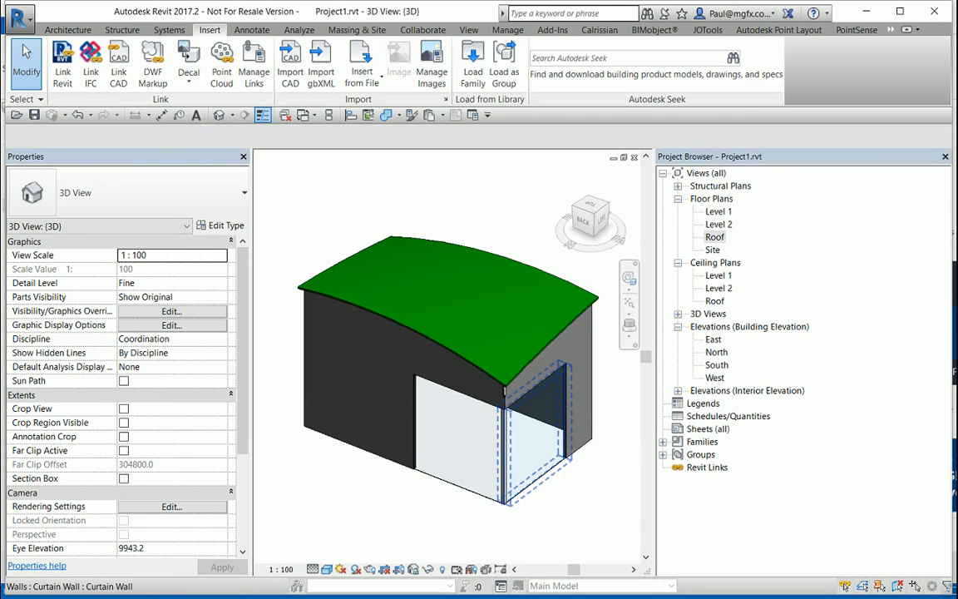